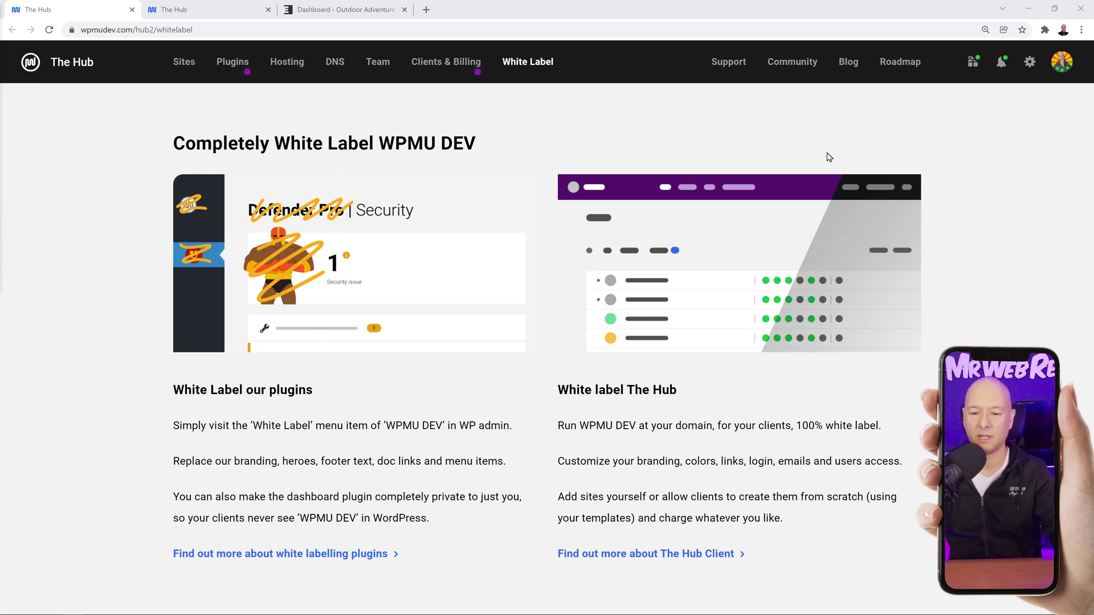
Switch to the Hub's My Sites list showing both connected websites.
left_click(213, 12)
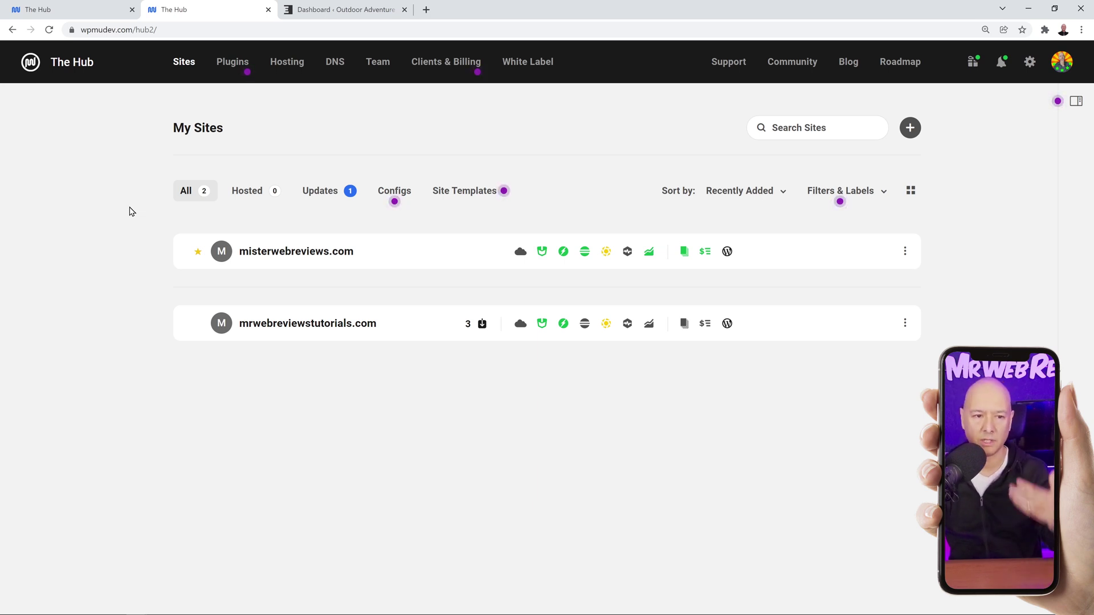
Look over the WordPress dashboard and its sidebar plugin menus, then return to the Hub's White Label page.
left_click(341, 9)
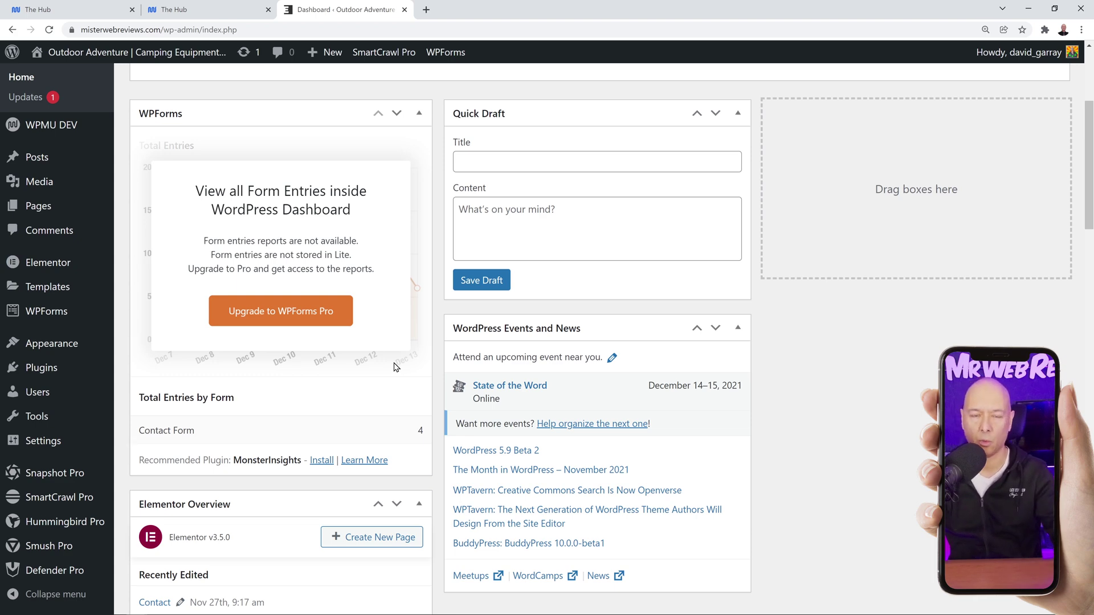
scroll(73, 376, "down", 2)
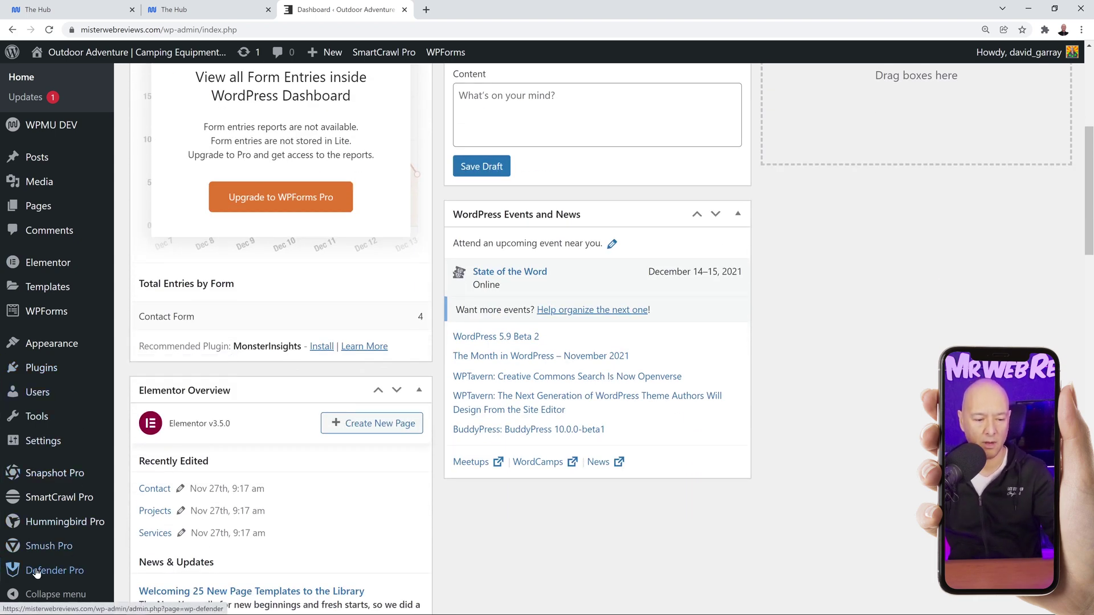
mouse_move(71, 576)
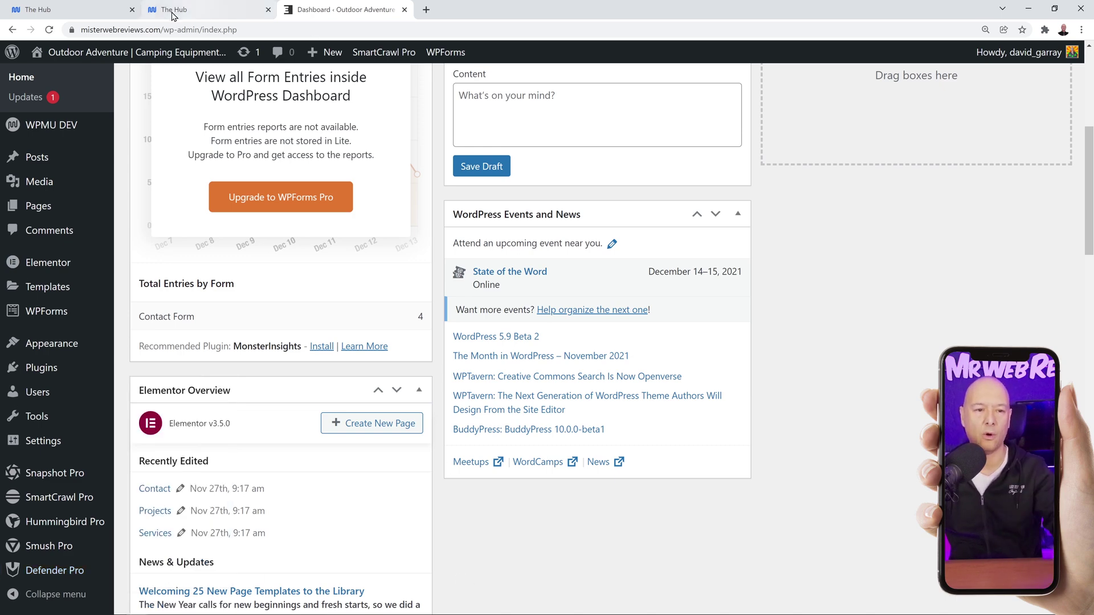
left_click(86, 13)
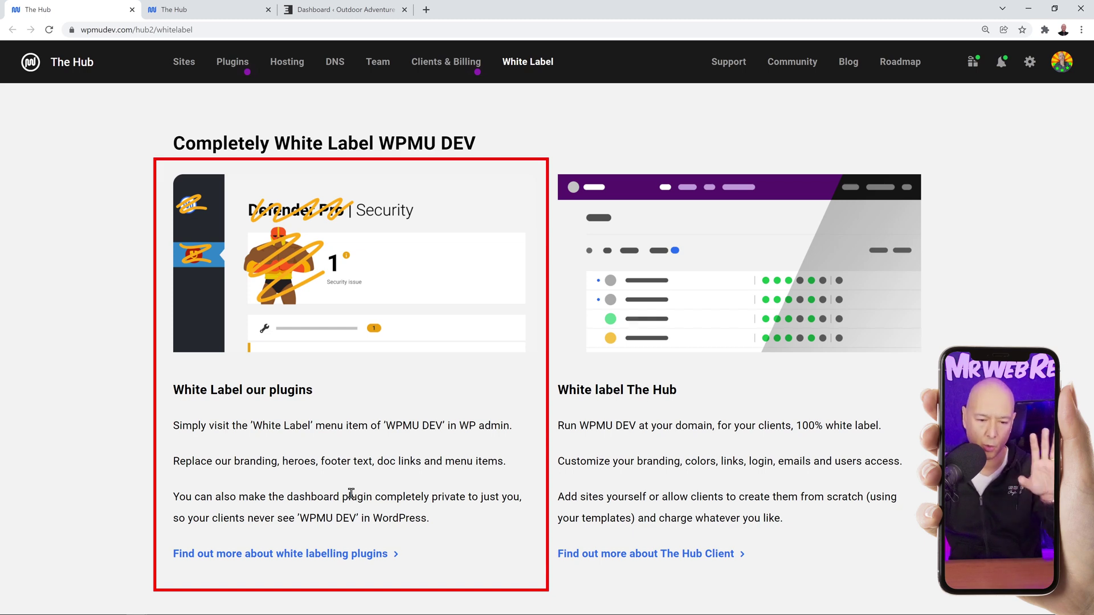
Open the white labelling plugins info page in a new tab, view it, then return to the dashboard.
right_click(266, 554)
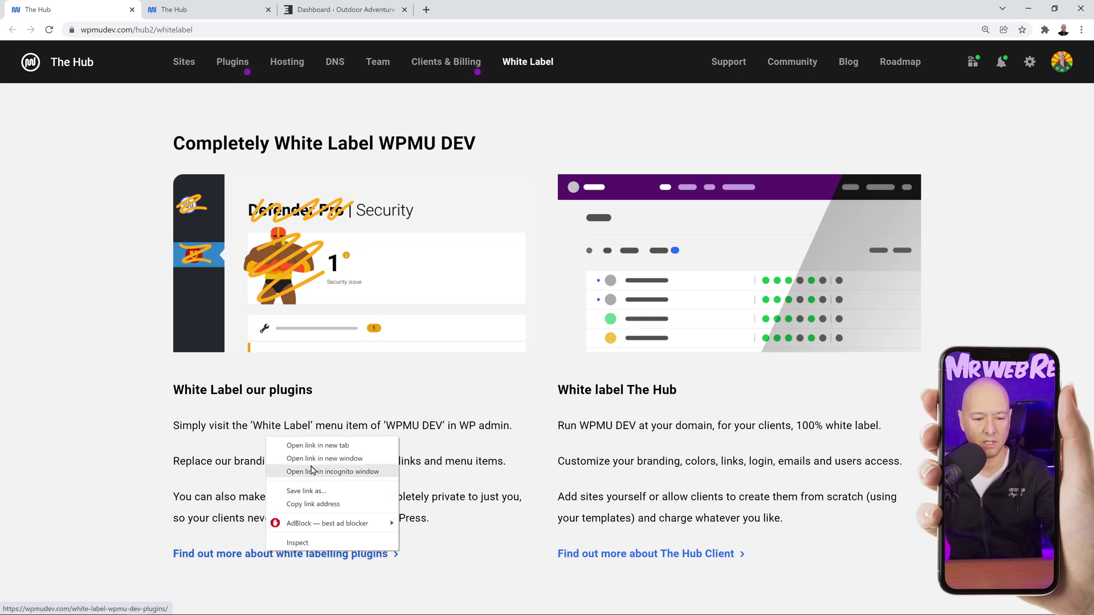
left_click(314, 445)
key("ctrl+Tab")
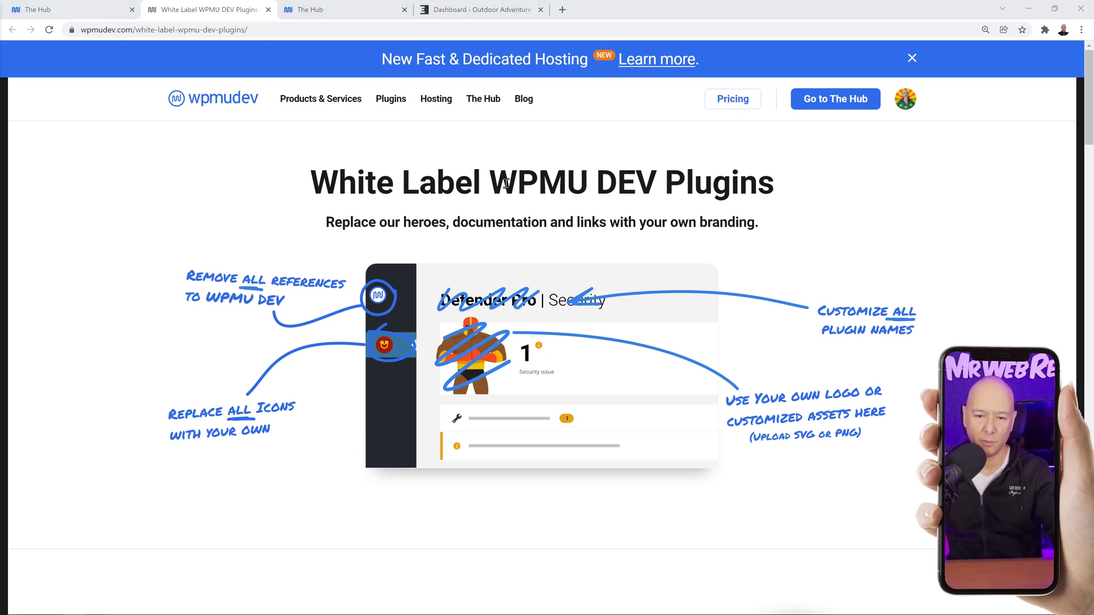
left_click(485, 8)
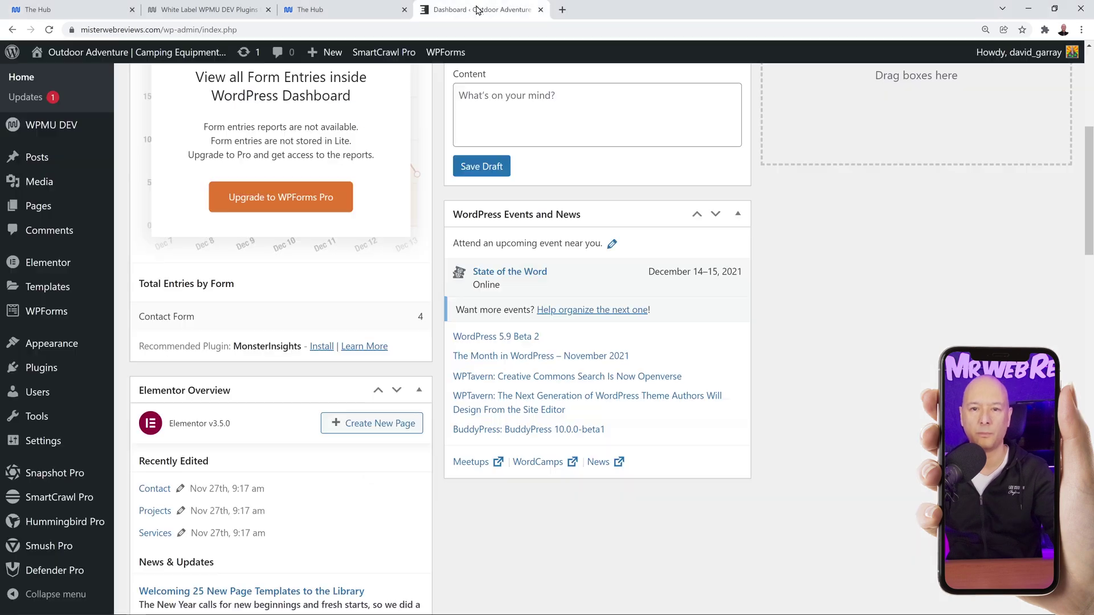
Glance at the sidebar plugin submenus, then switch to the White Label WPMU DEV Plugins page.
mouse_move(85, 523)
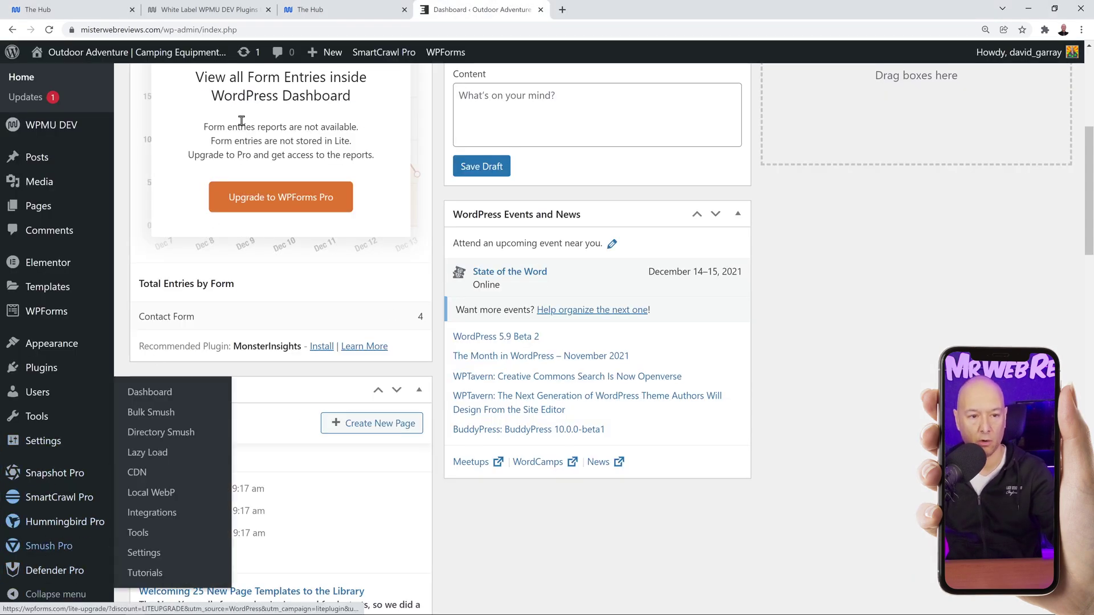
key("ctrl+2")
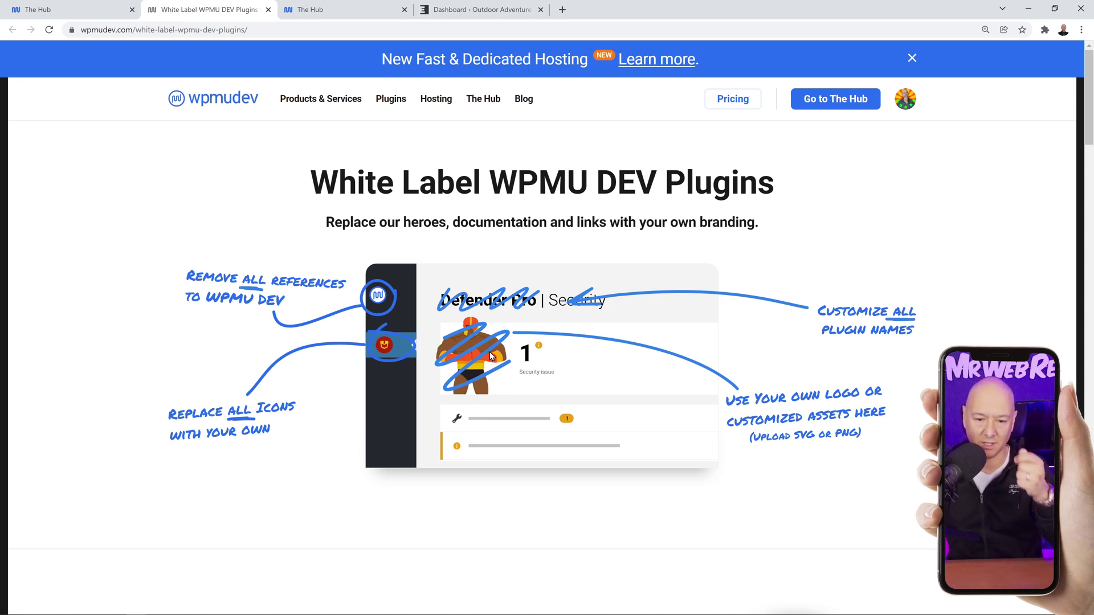
Scroll past 'Become Your Own Hero' to the WPMU DEV versus YB dashboard comparison.
scroll(493, 358, "down", 7)
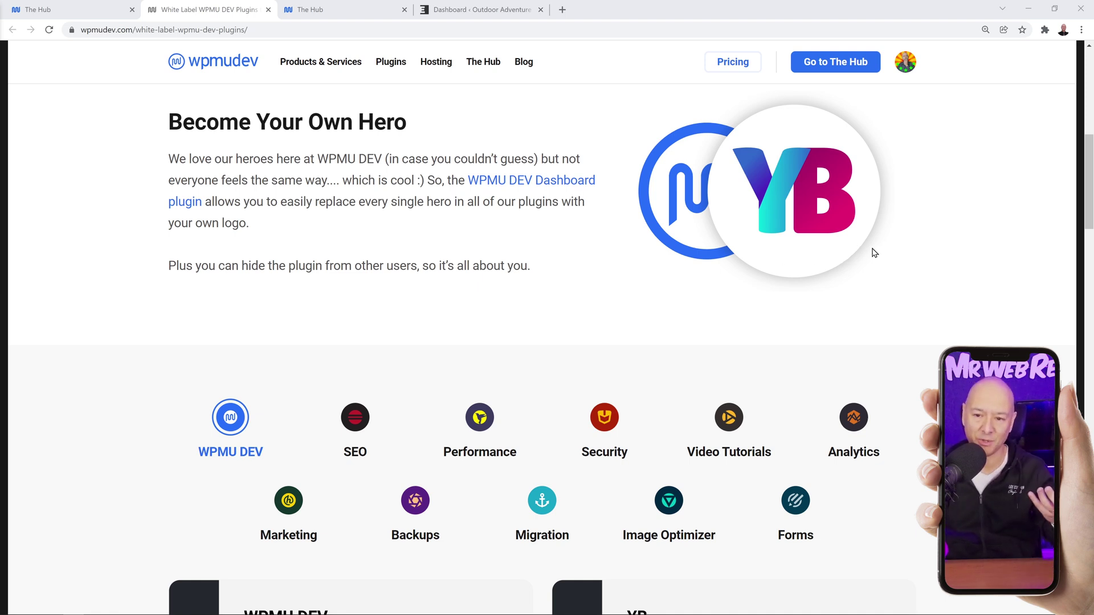
scroll(935, 256, "down", 5)
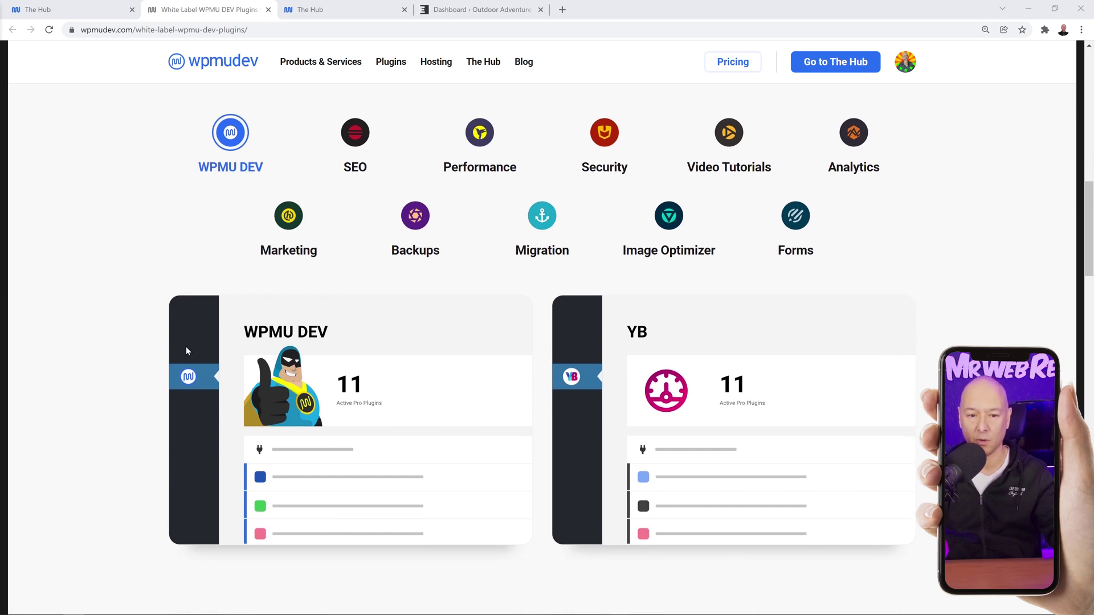
Compare SEO, Performance, Security, Video Tutorials and Image Optimizer branded cards, then reach the footer-links section.
left_click(355, 136)
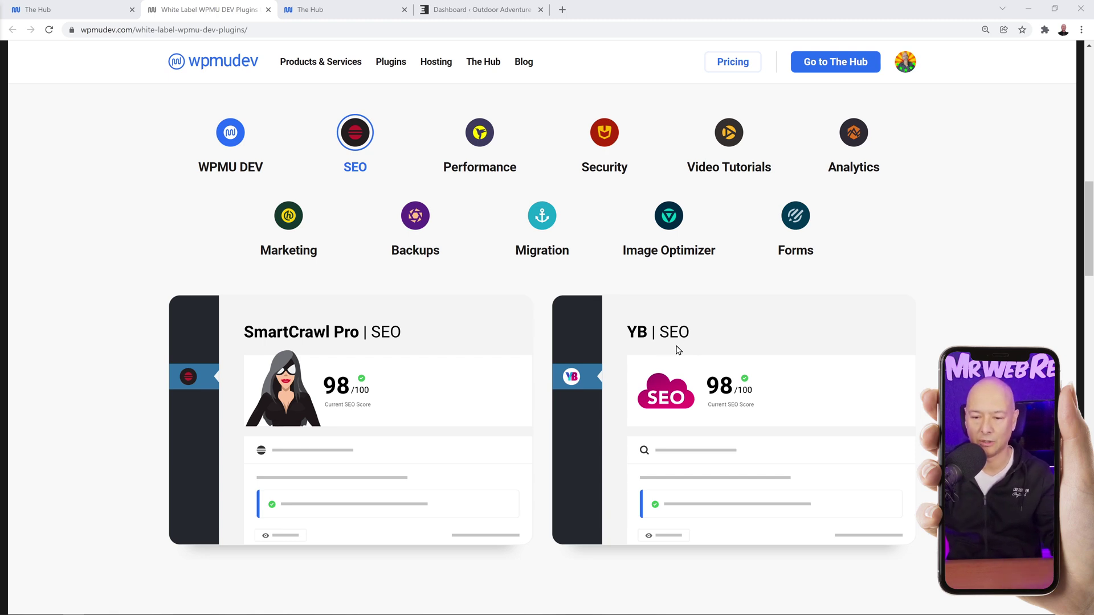
left_click(477, 172)
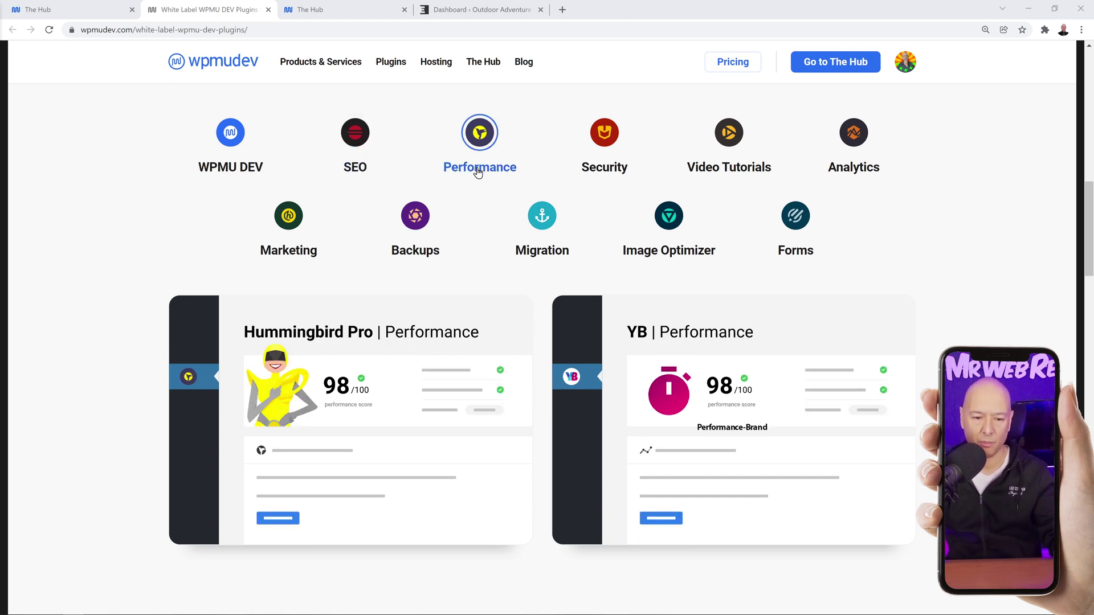
left_click(601, 174)
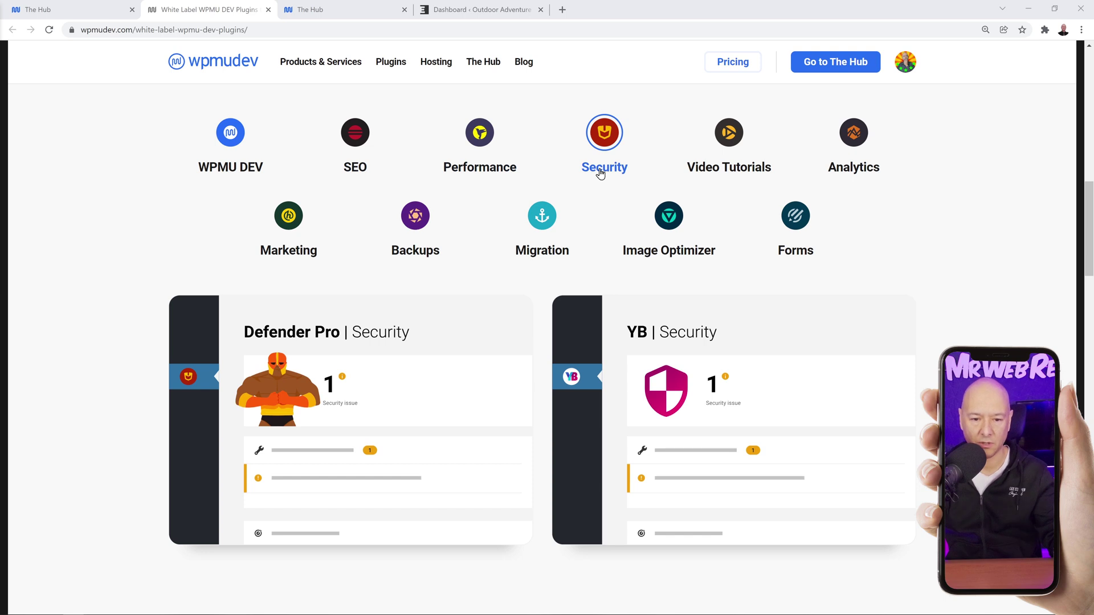
left_click(705, 166)
left_click(674, 213)
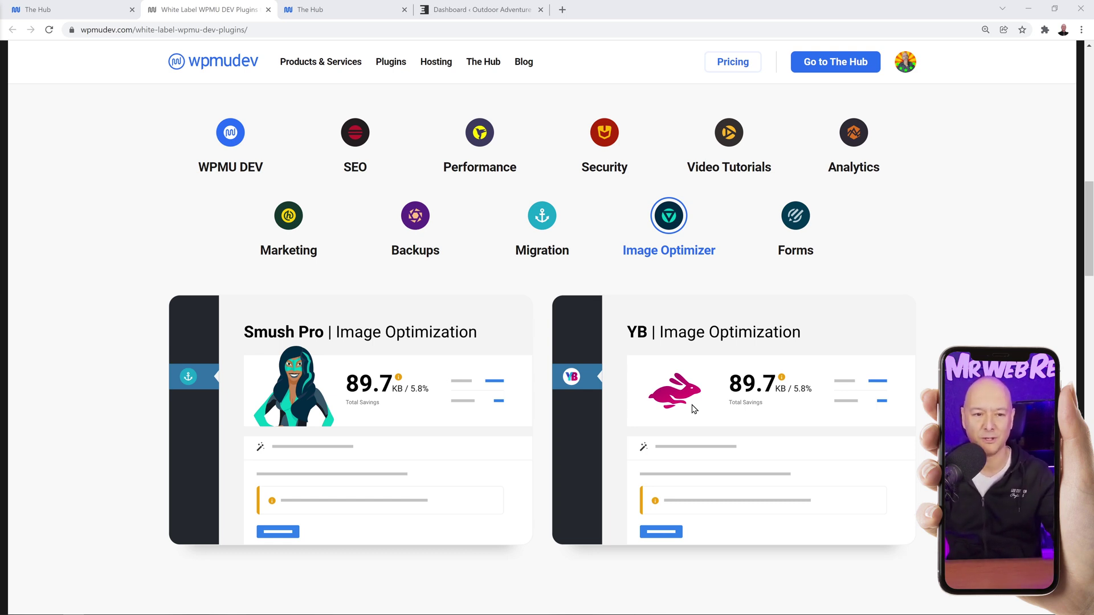
scroll(547, 342, "down", 8)
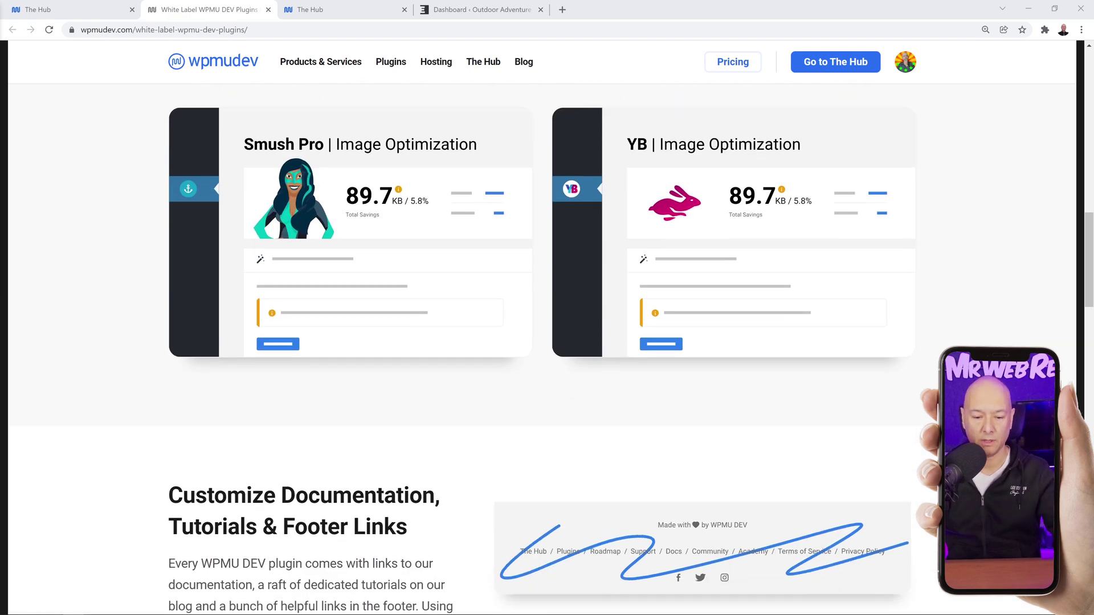
scroll(547, 342, "down", 1)
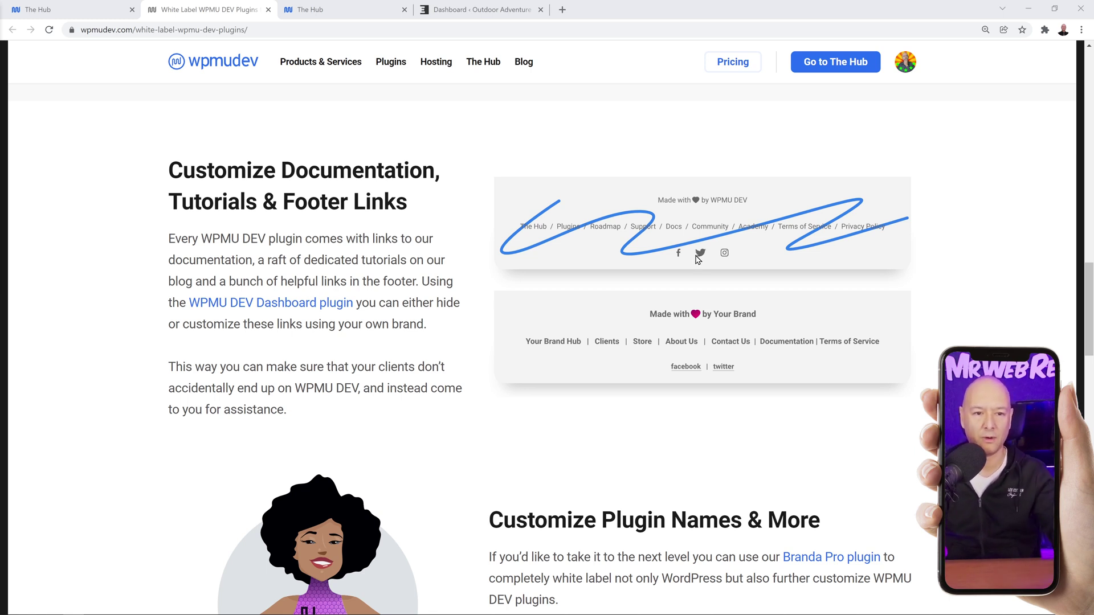
Open The Hub Client product page from the Hub's White Label page in a new tab.
left_click(84, 17)
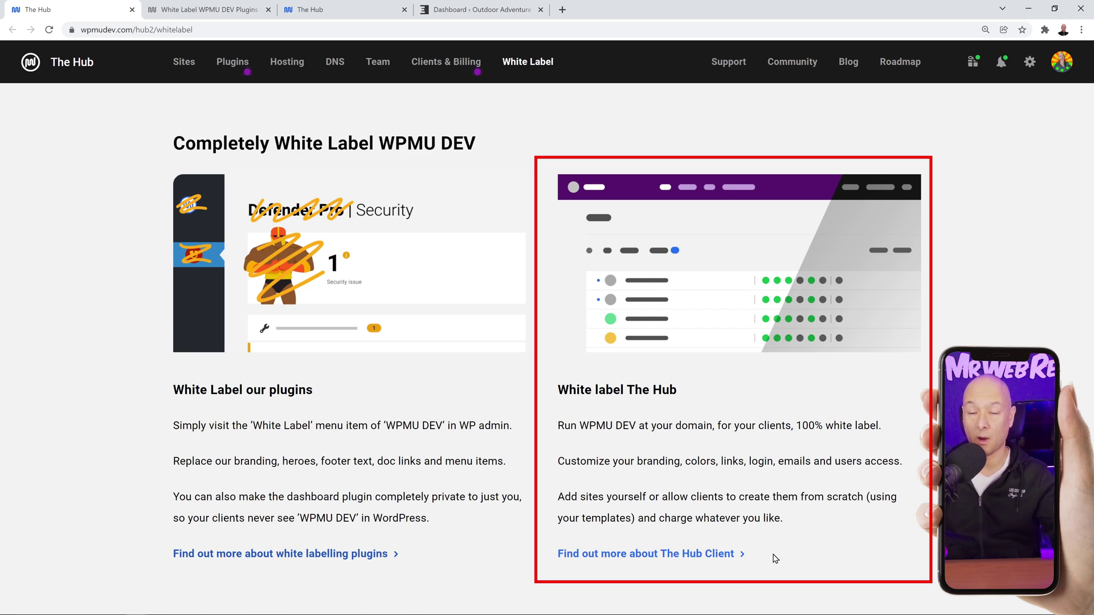
right_click(687, 559)
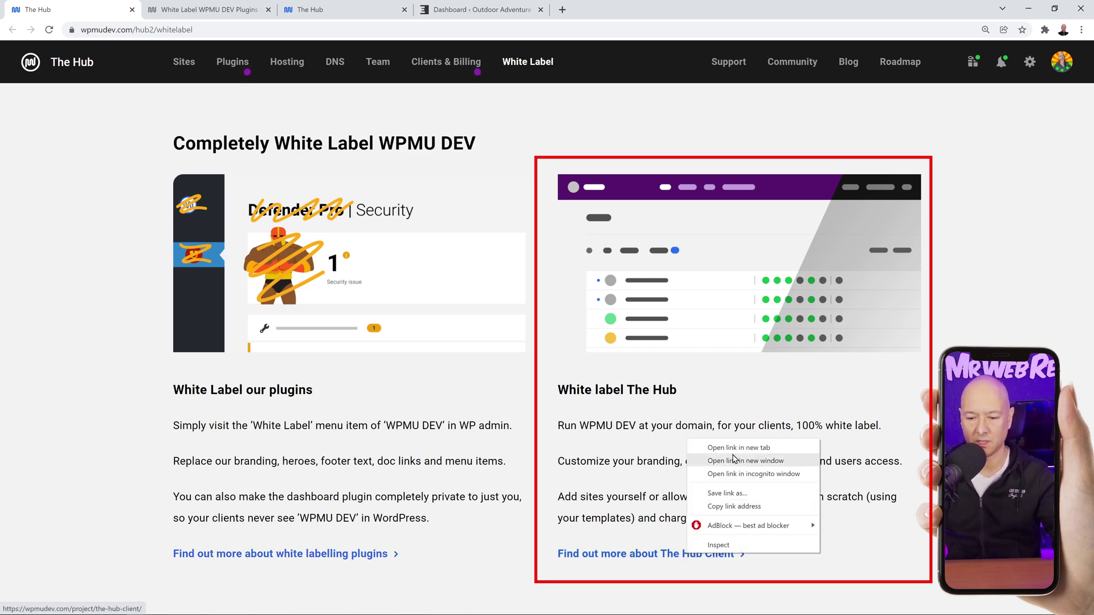
left_click(735, 448)
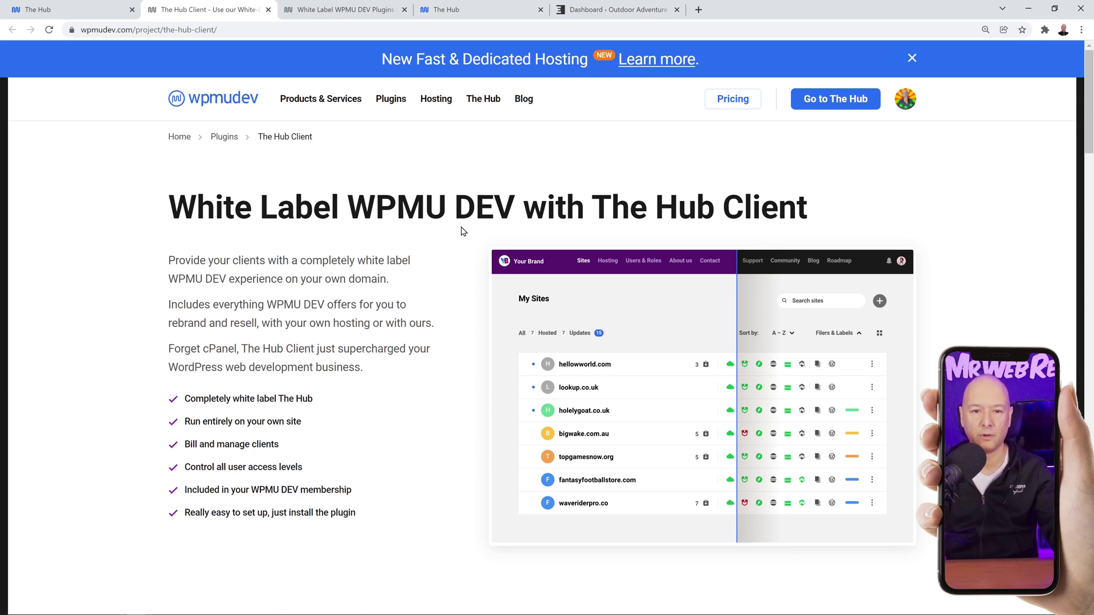
Check My Sites, then read The Hub Client page, highlighting 'Control all user access levels'.
left_click(465, 14)
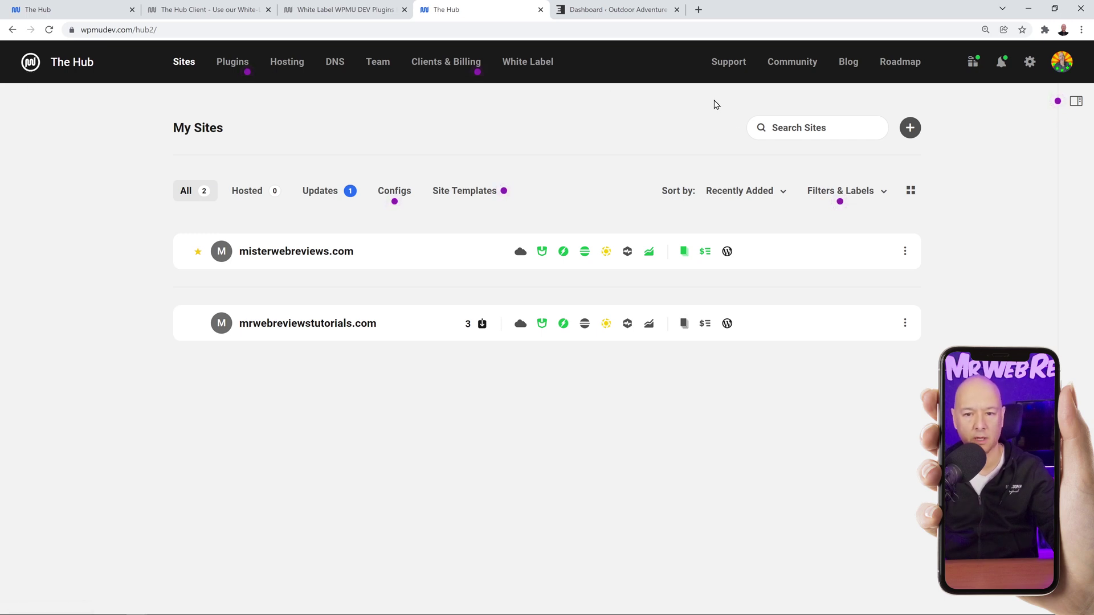
left_click(202, 10)
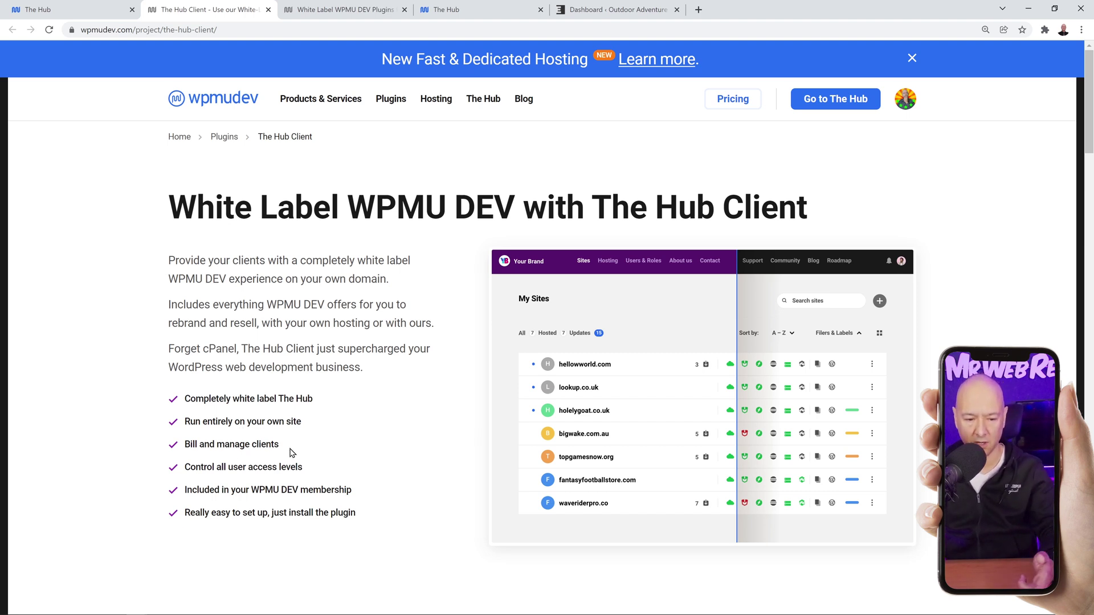
left_click_drag(186, 468, 306, 469)
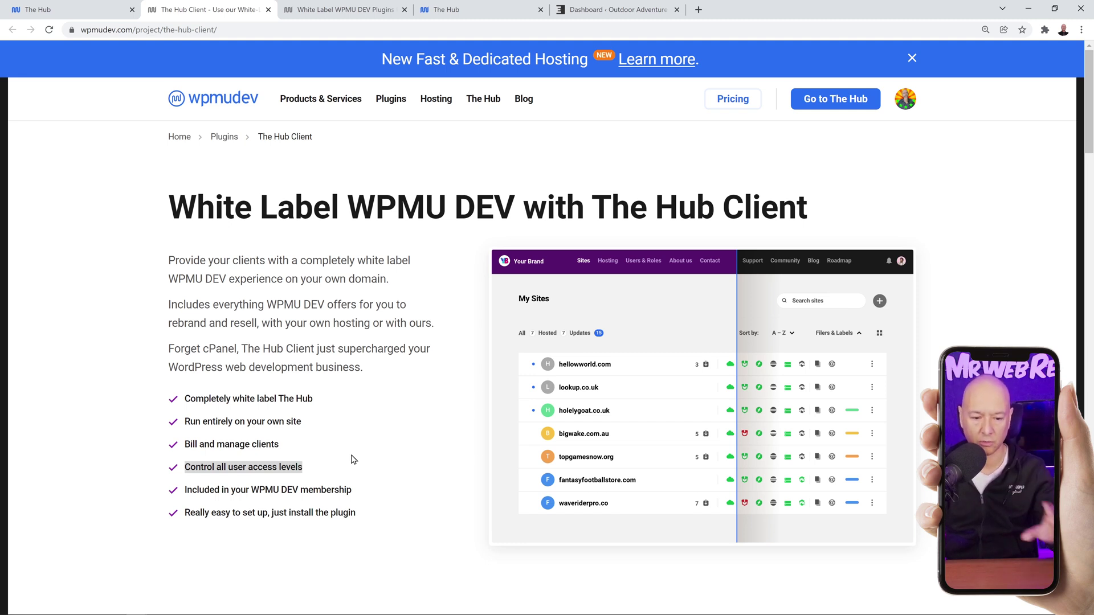
left_click(316, 469)
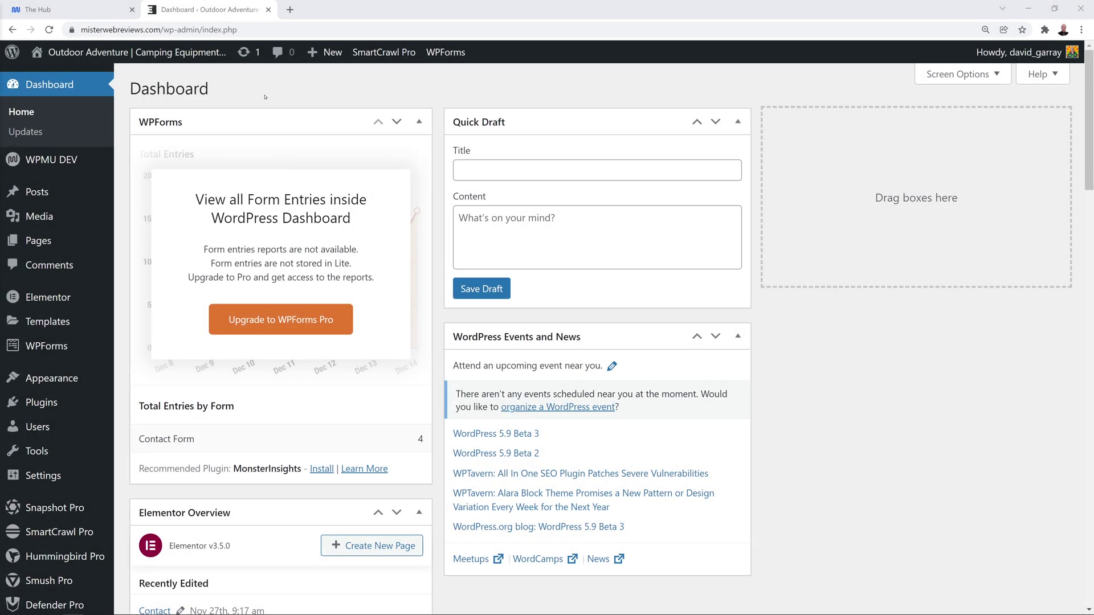
Find and select The Hub Client in the WPMU DEV plugins list.
mouse_move(61, 167)
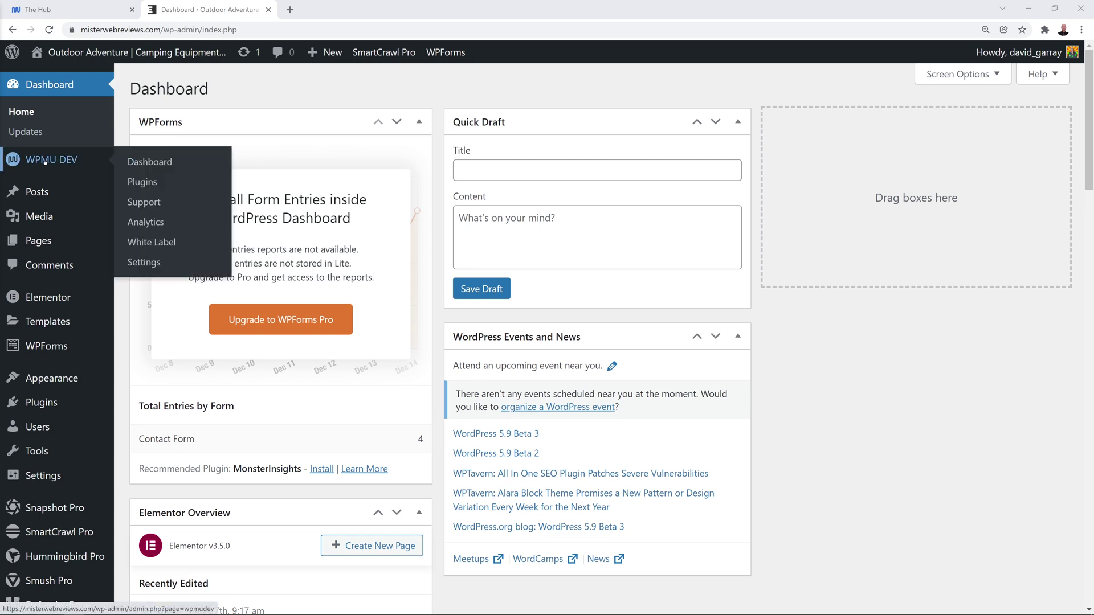
left_click(142, 183)
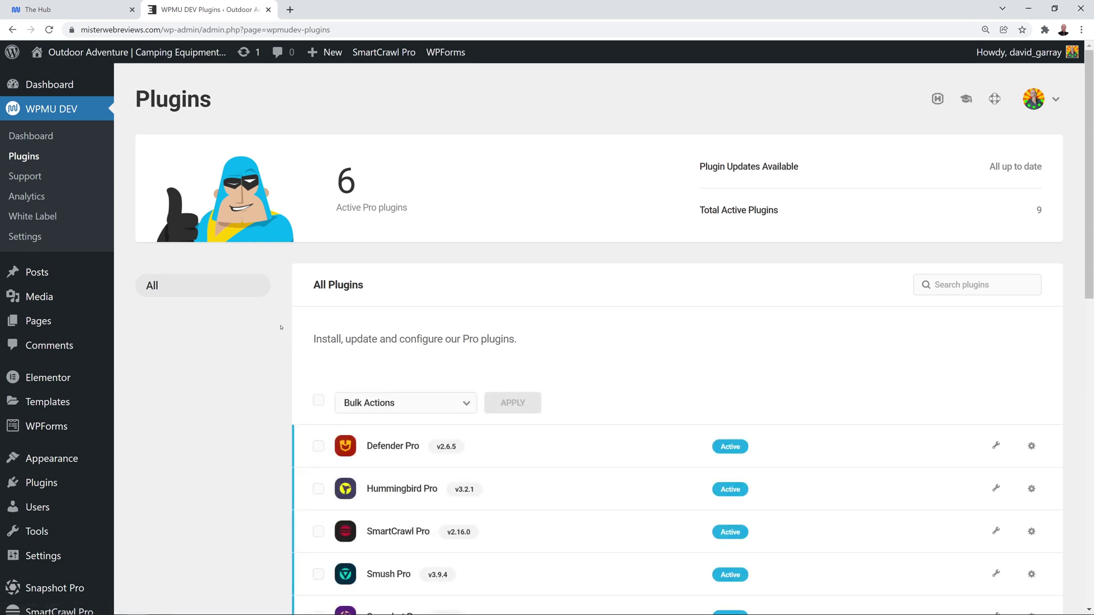
scroll(275, 323, "down", 3)
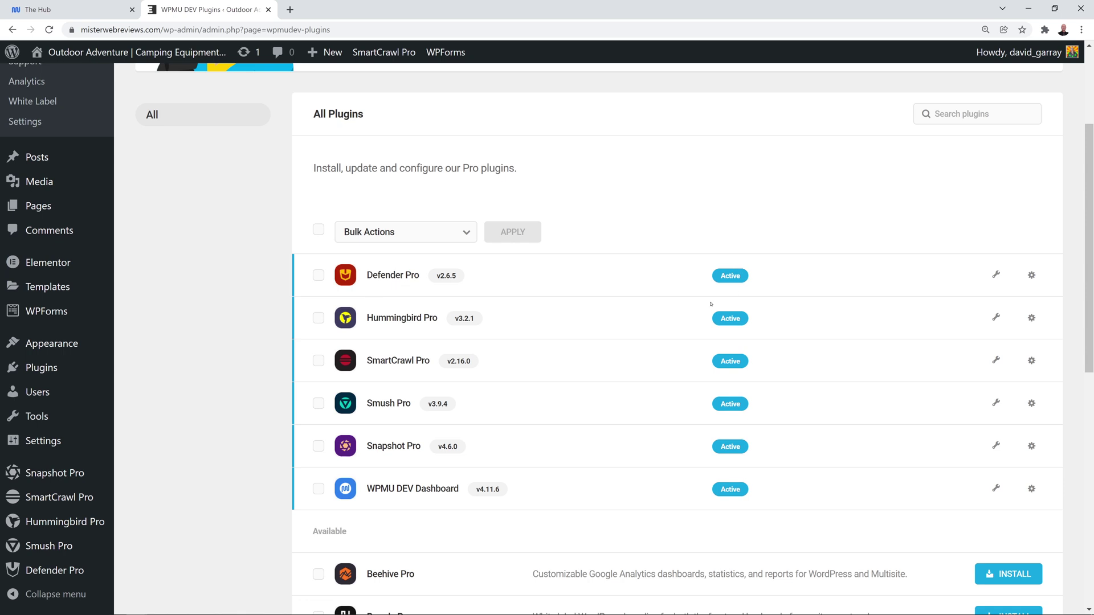
scroll(248, 320, "down", 9)
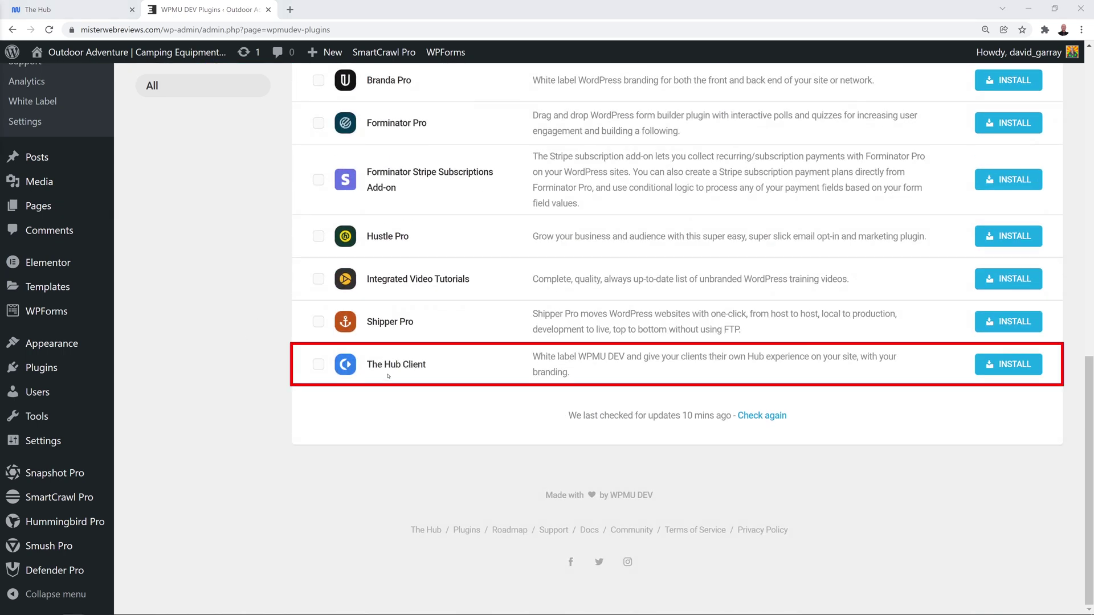
left_click(318, 364)
Install and activate The Hub Client, then open its welcome page.
left_click(996, 371)
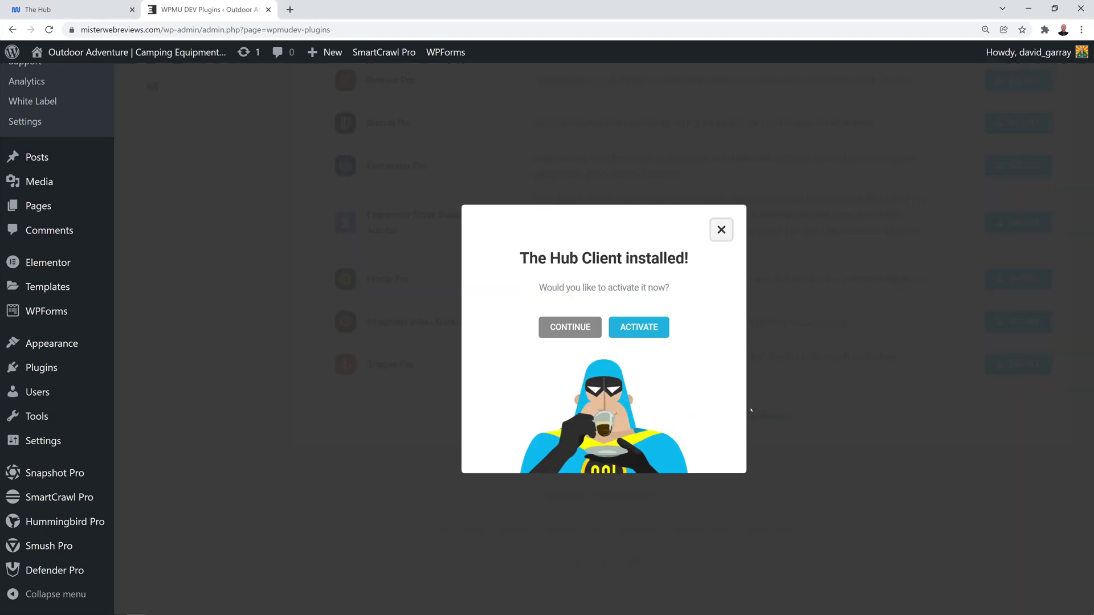
left_click(639, 327)
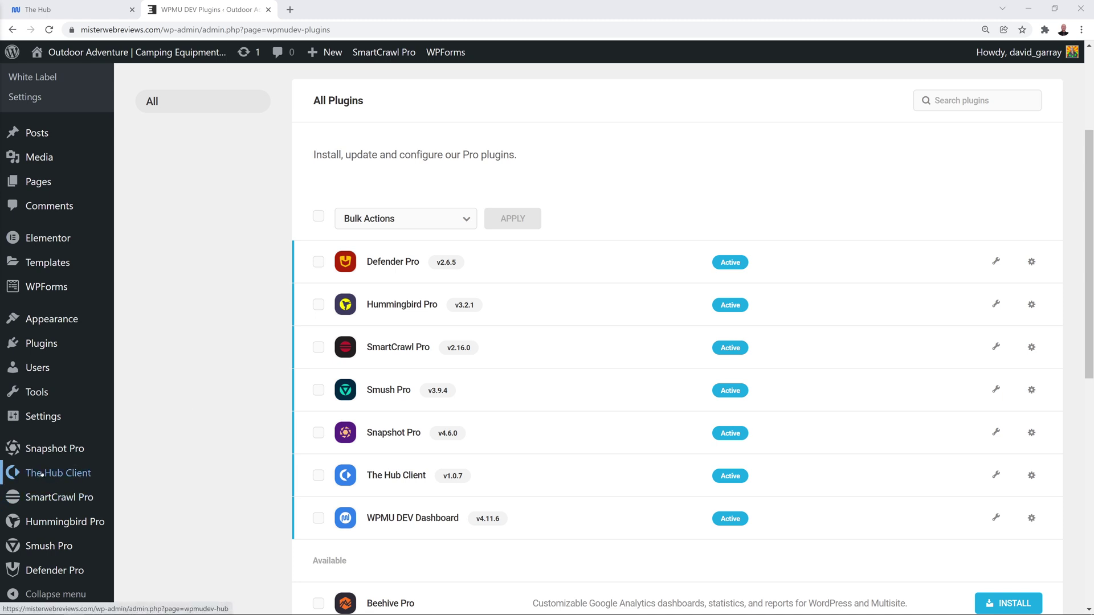
left_click(59, 473)
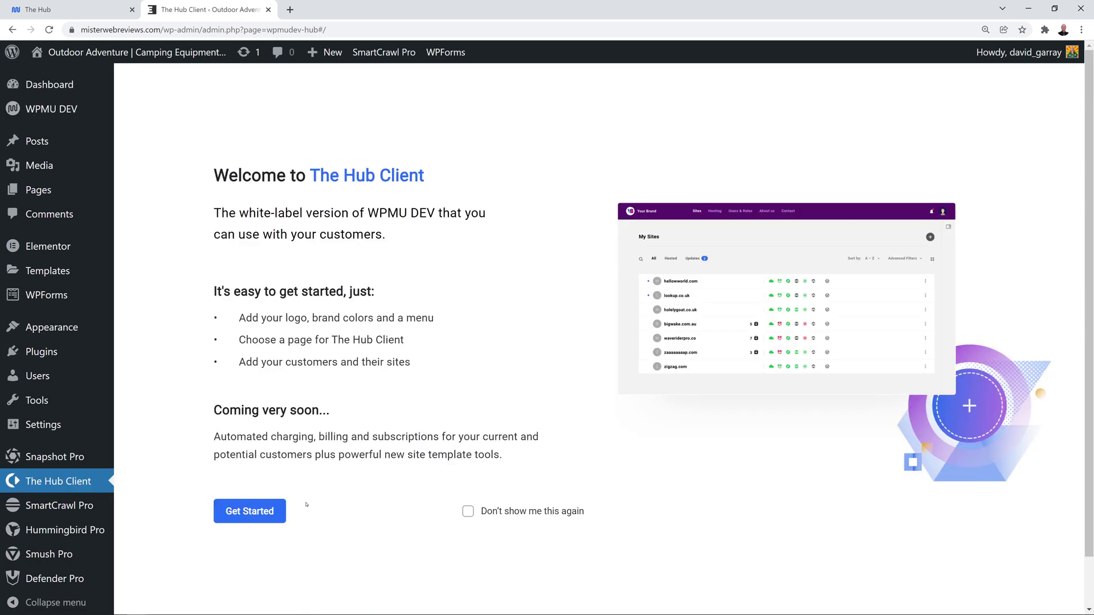
Get started with The Hub Client to reach its Settings page with Site Profile branding.
left_click(271, 514)
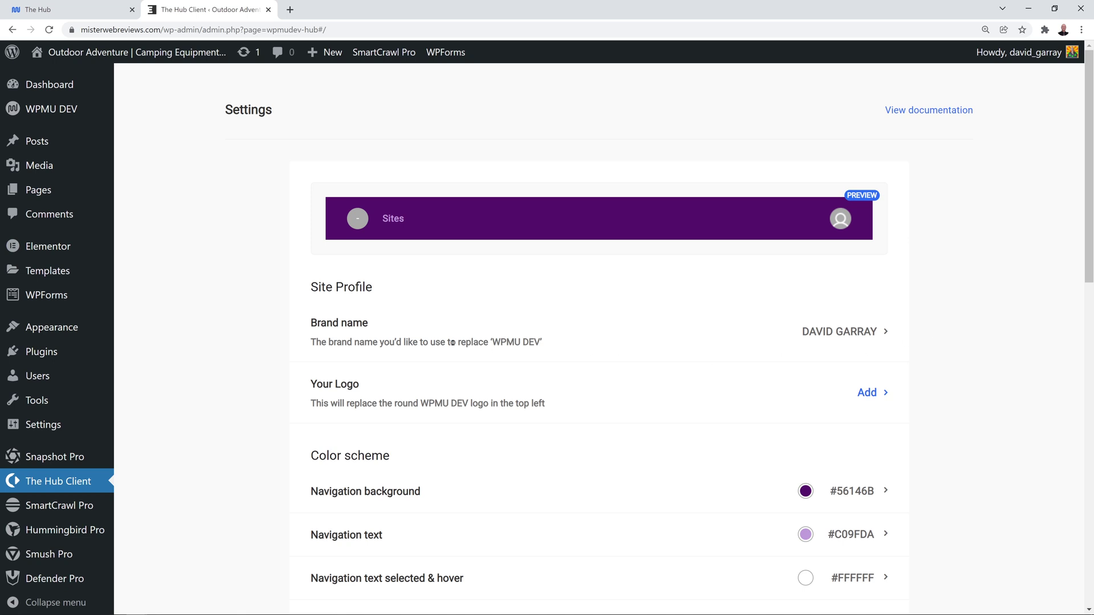
Change The Hub Client's brand name to 'Mr Web Reviews' and save.
left_click(844, 332)
left_click_drag(508, 298, 335, 298)
type("M")
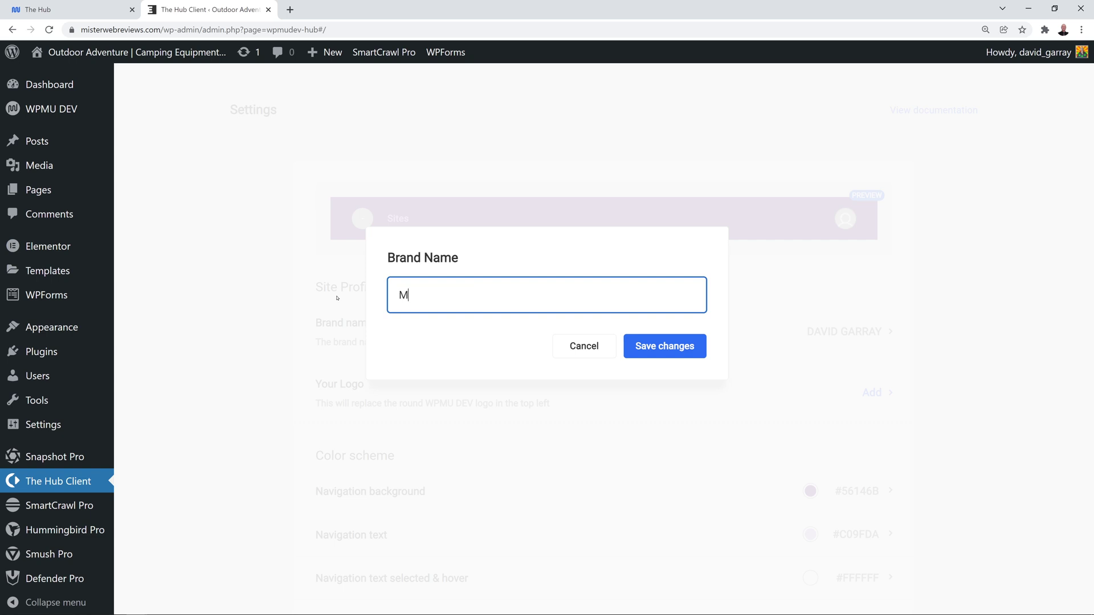
type("r Web Reviews")
left_click(659, 348)
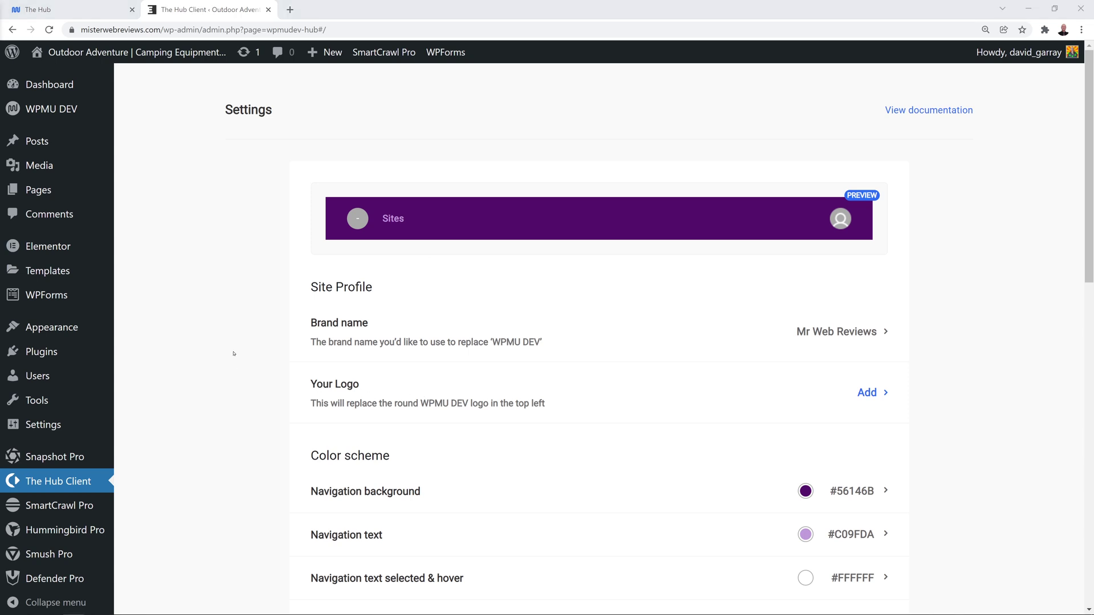
Upload Avatar Picture.jpg as The Hub Client's custom logo.
scroll(233, 353, "down", 1)
left_click(868, 337)
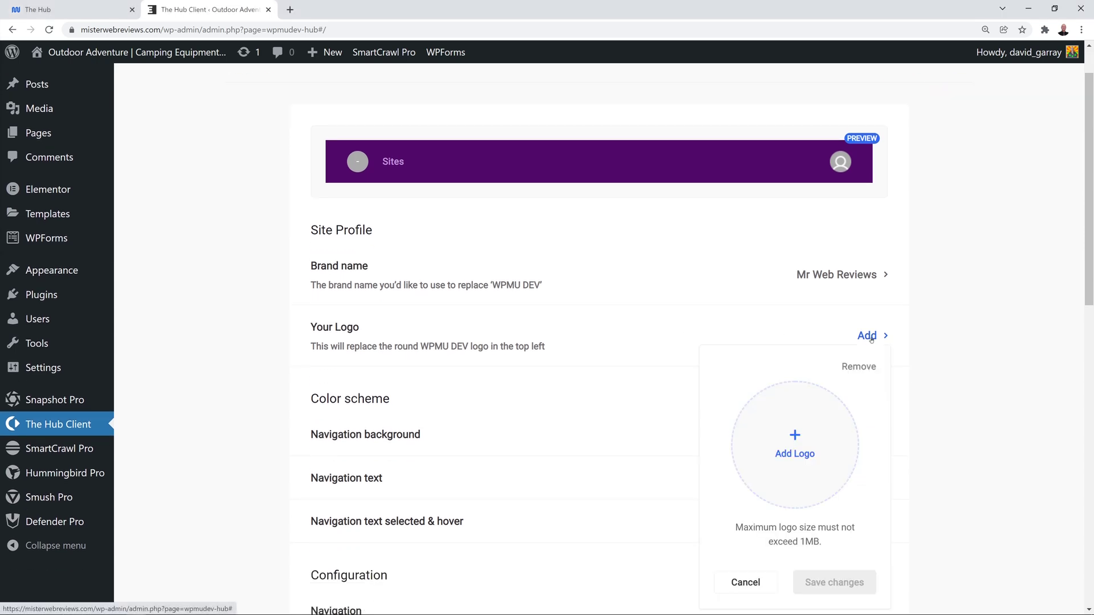
left_click(357, 165)
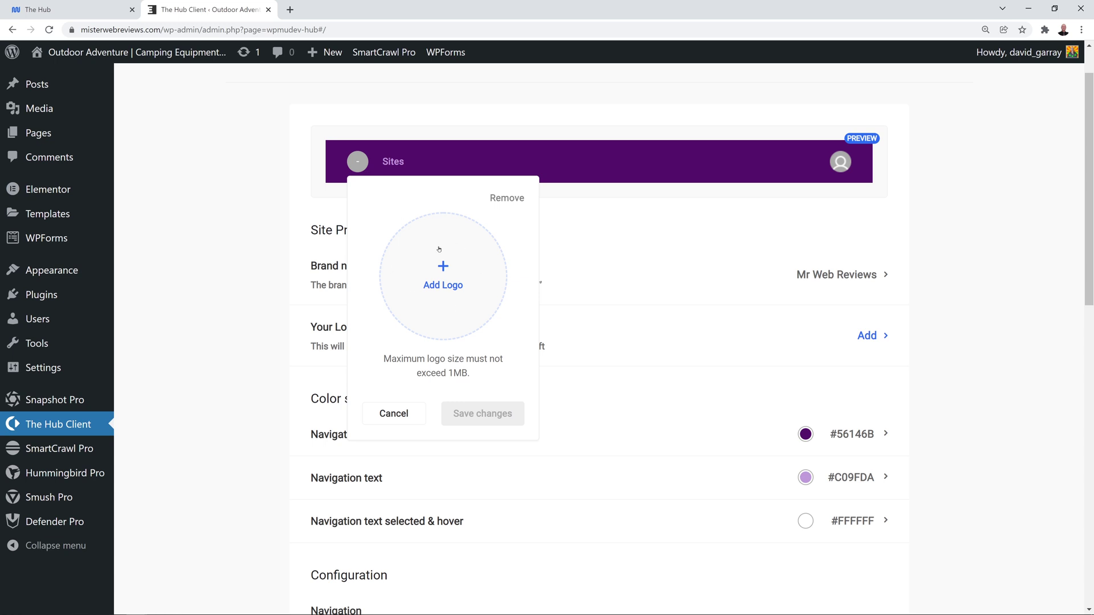
left_click(445, 285)
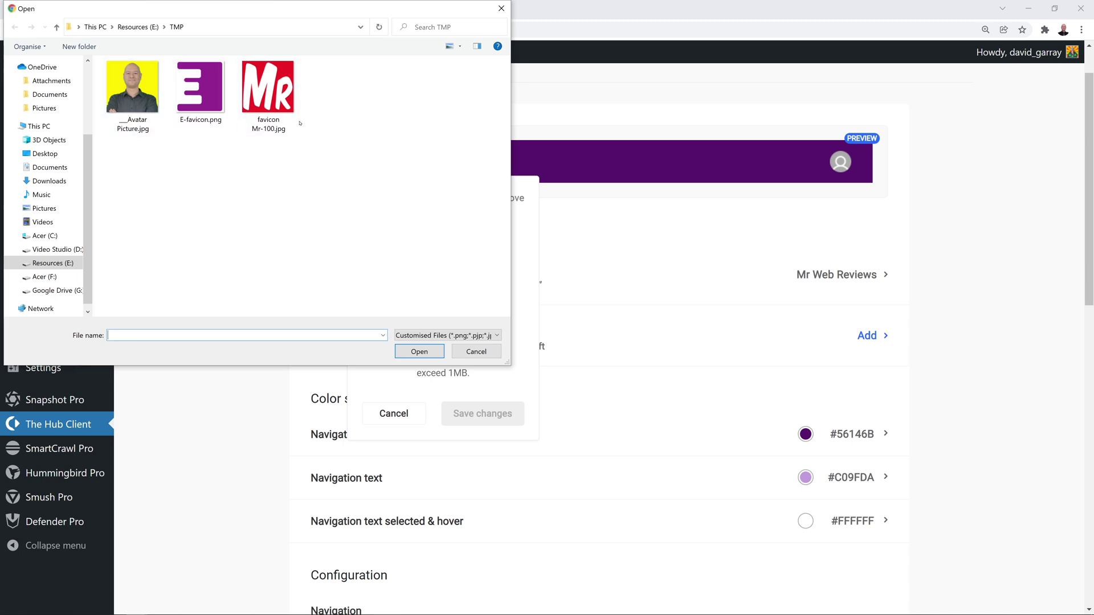
left_click(132, 91)
left_click(419, 351)
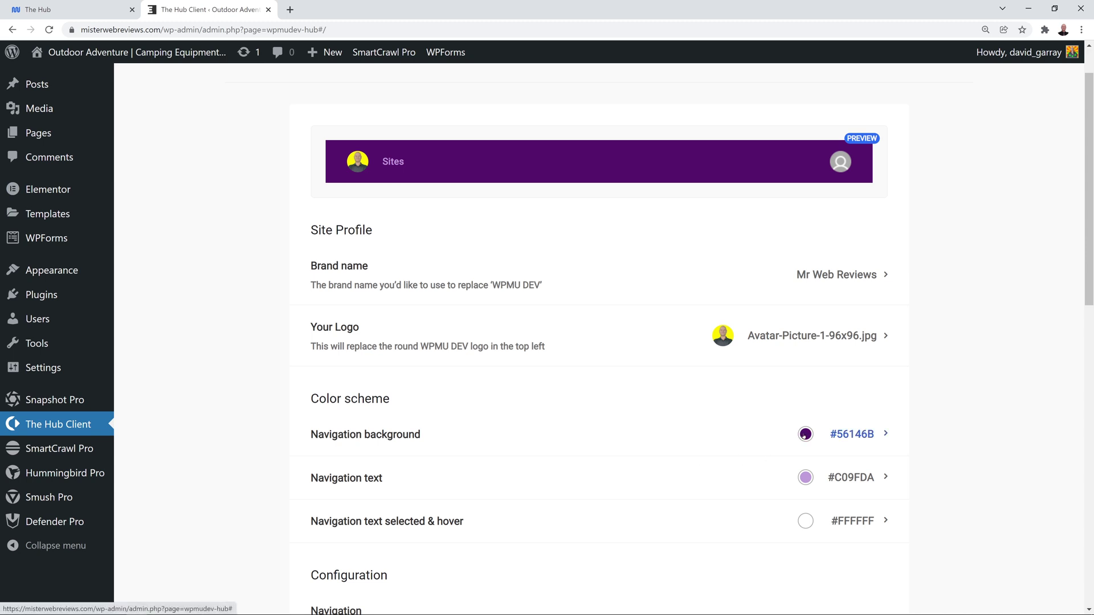
Set the navigation background colour to red #FF0008 and save.
left_click(803, 436)
scroll(981, 467, "down", 1)
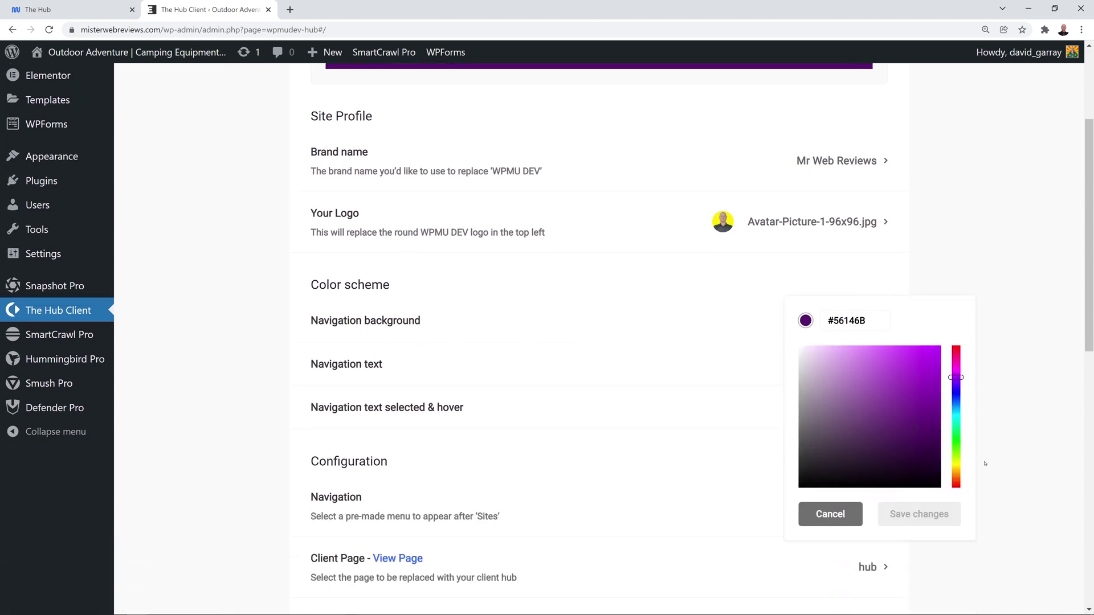
mouse_move(958, 438)
left_mouse_down()
mouse_move(957, 405)
mouse_move(899, 419)
mouse_move(944, 406)
left_mouse_up()
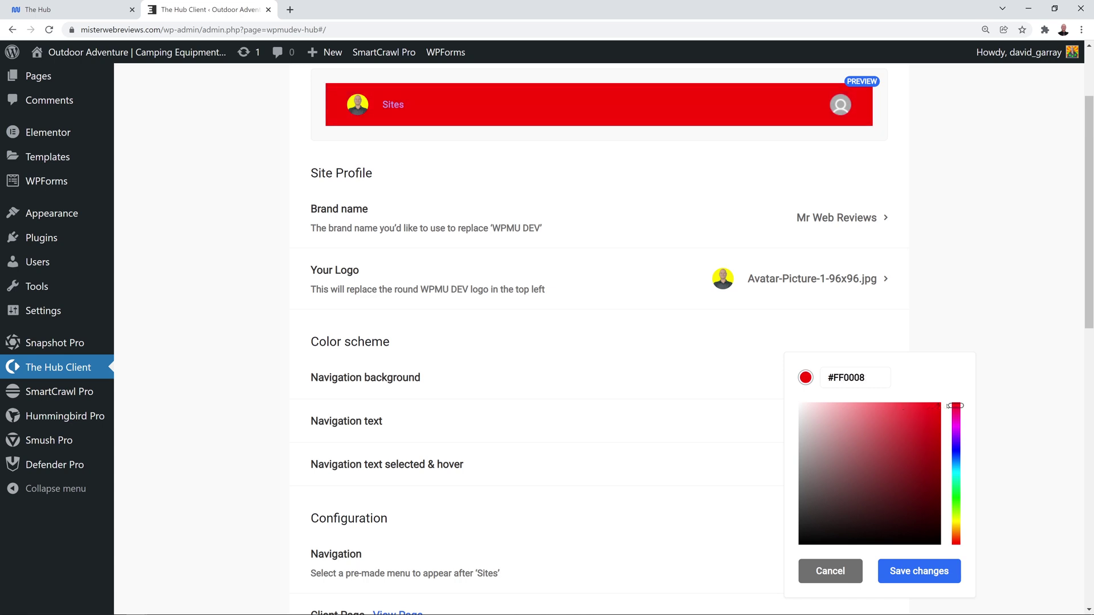
left_click(928, 572)
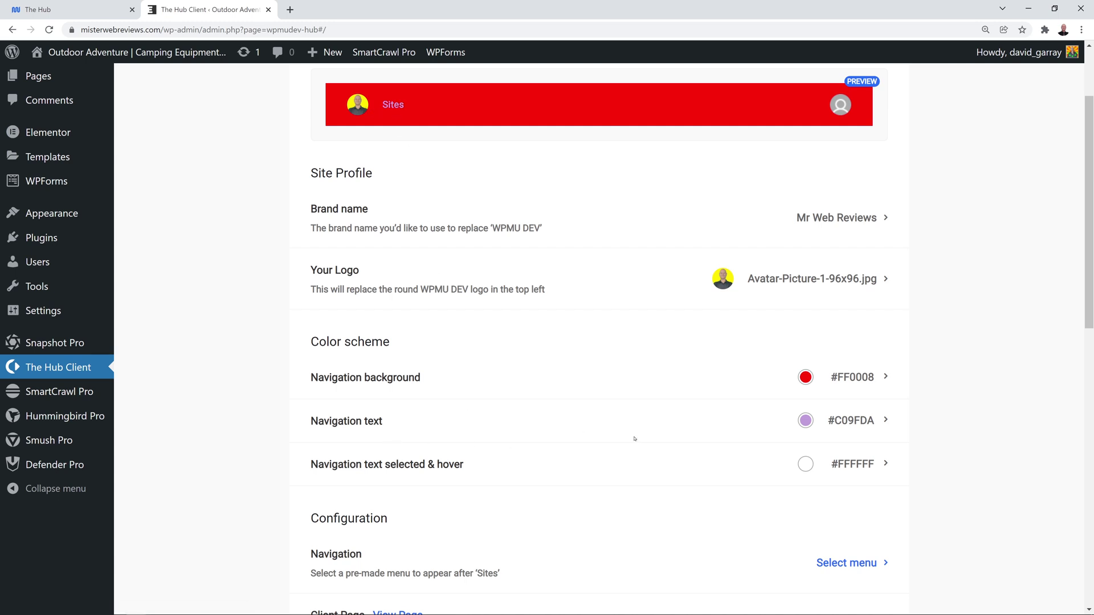
Set the navigation text colour to bright yellow #FFDD00 and save.
left_click(807, 422)
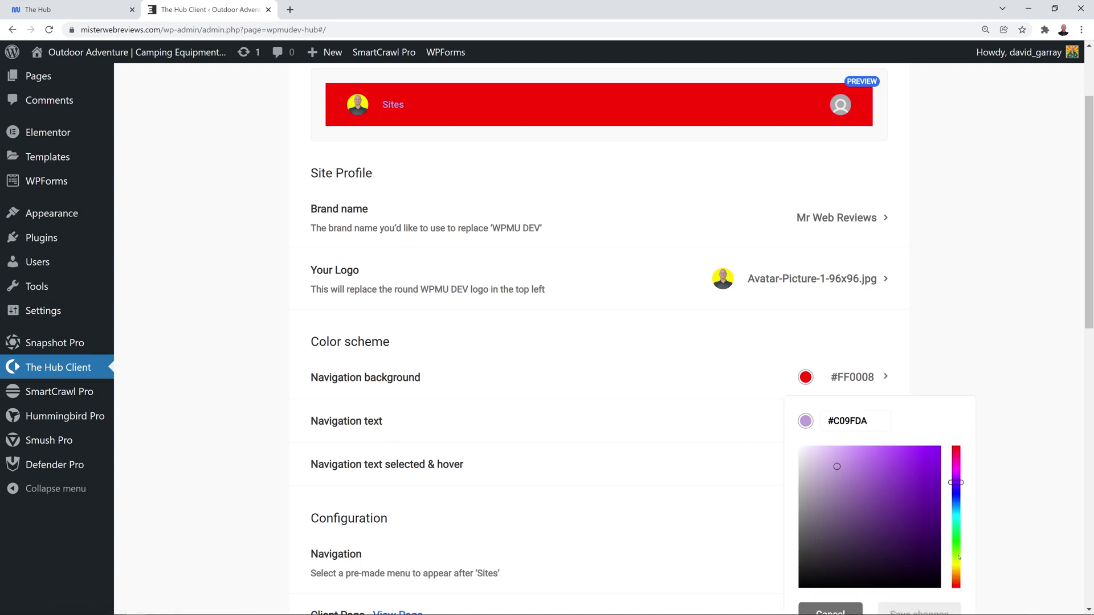
left_click(957, 570)
left_click_drag(934, 451, 948, 442)
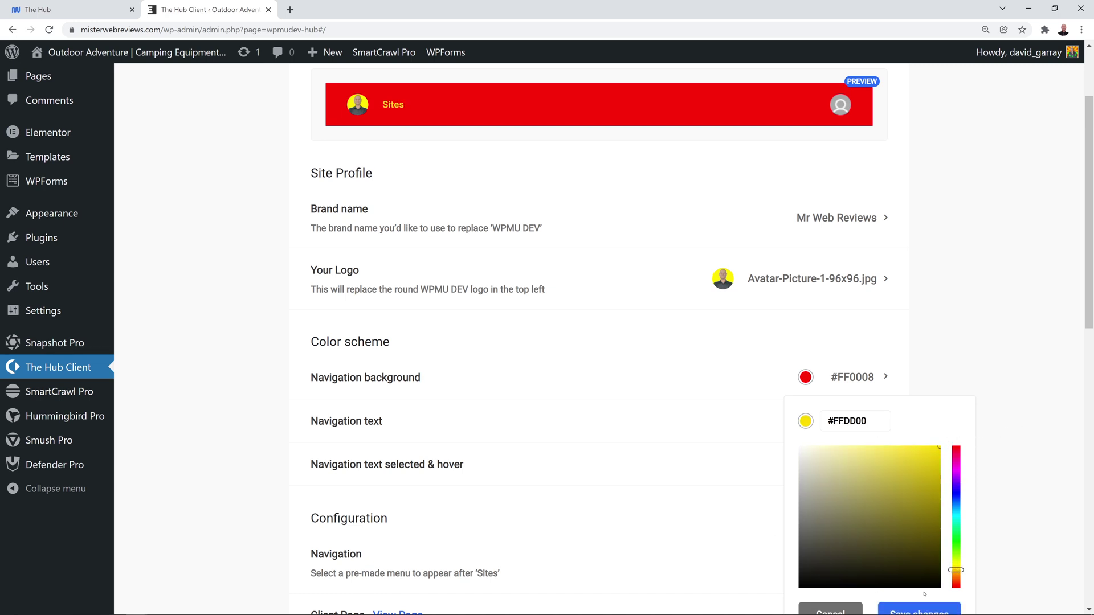
scroll(924, 594, "down", 1)
left_click(919, 610)
scroll(978, 494, "up", 1)
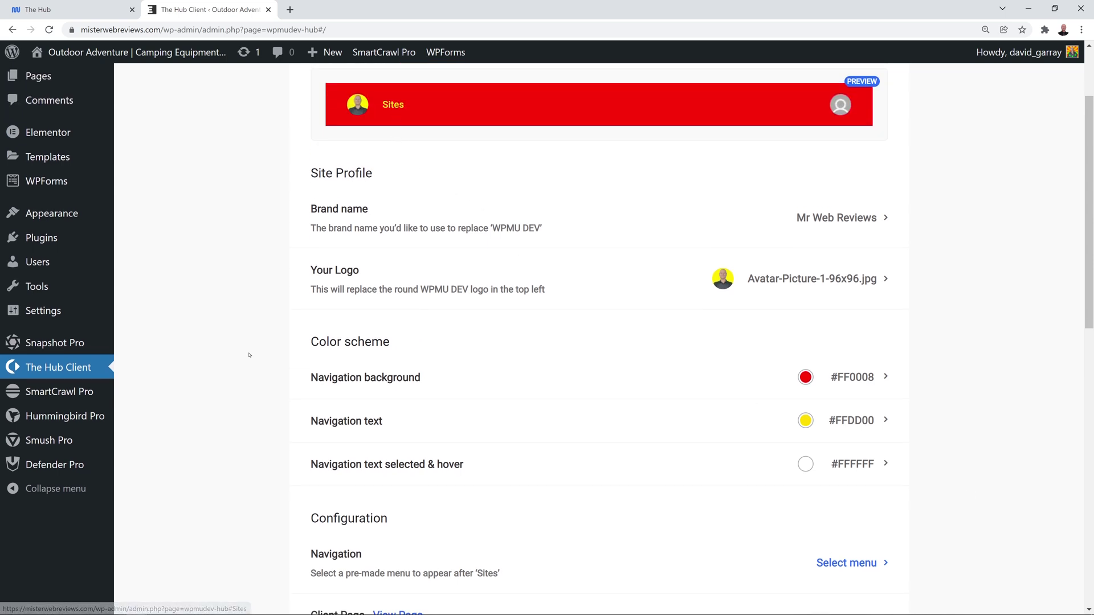
scroll(248, 356, "up", 1)
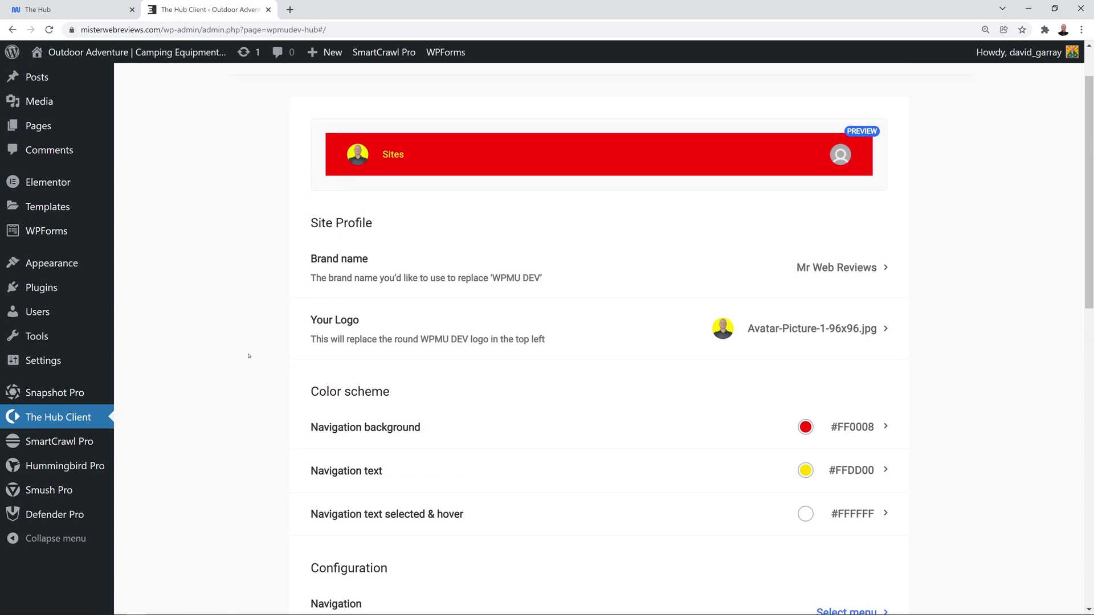
scroll(249, 356, "down", 1)
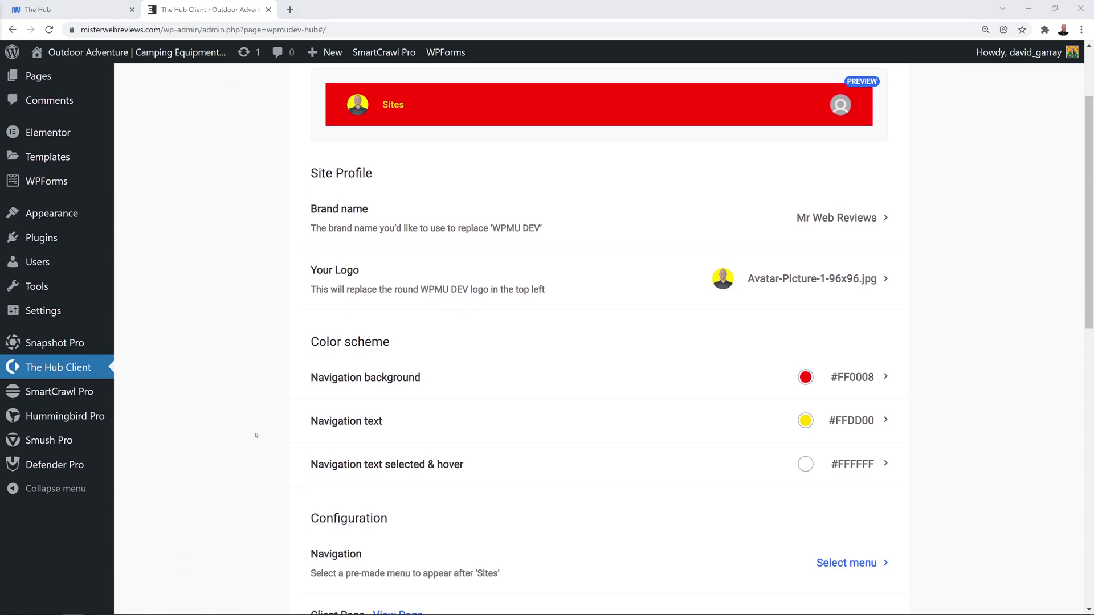
Open Appearance > Menus in a new browser tab and switch to it.
double_click(318, 557)
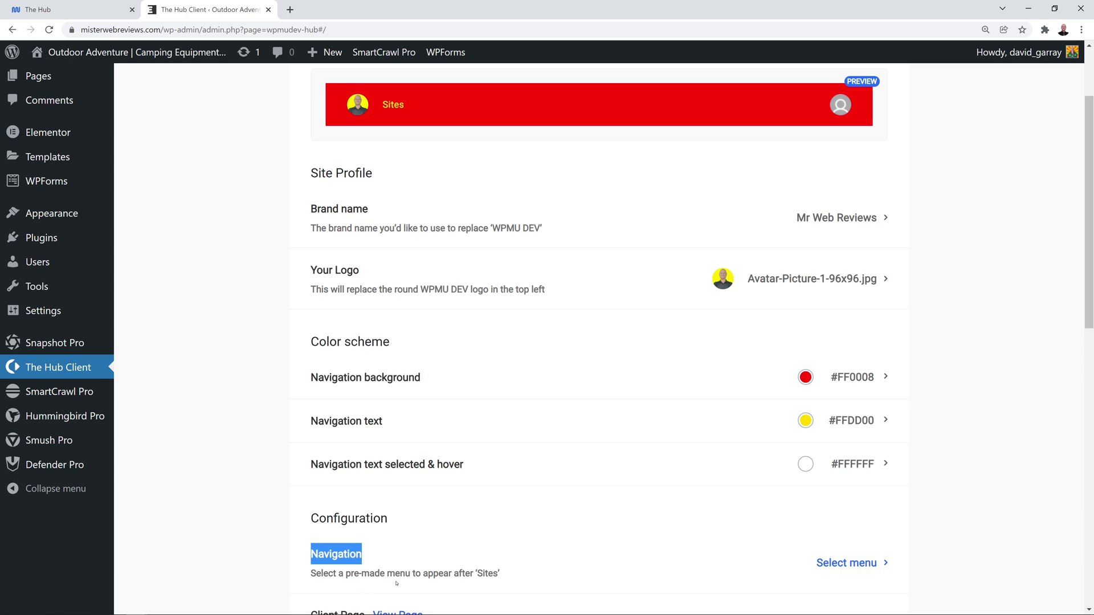
left_click(275, 551)
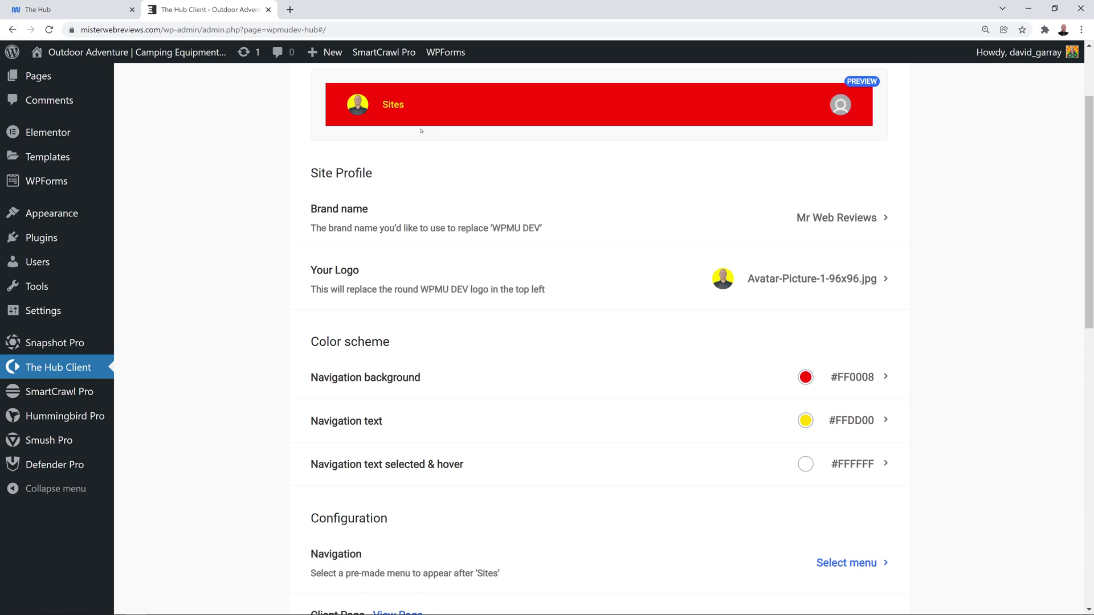
left_click(395, 108)
mouse_move(50, 215)
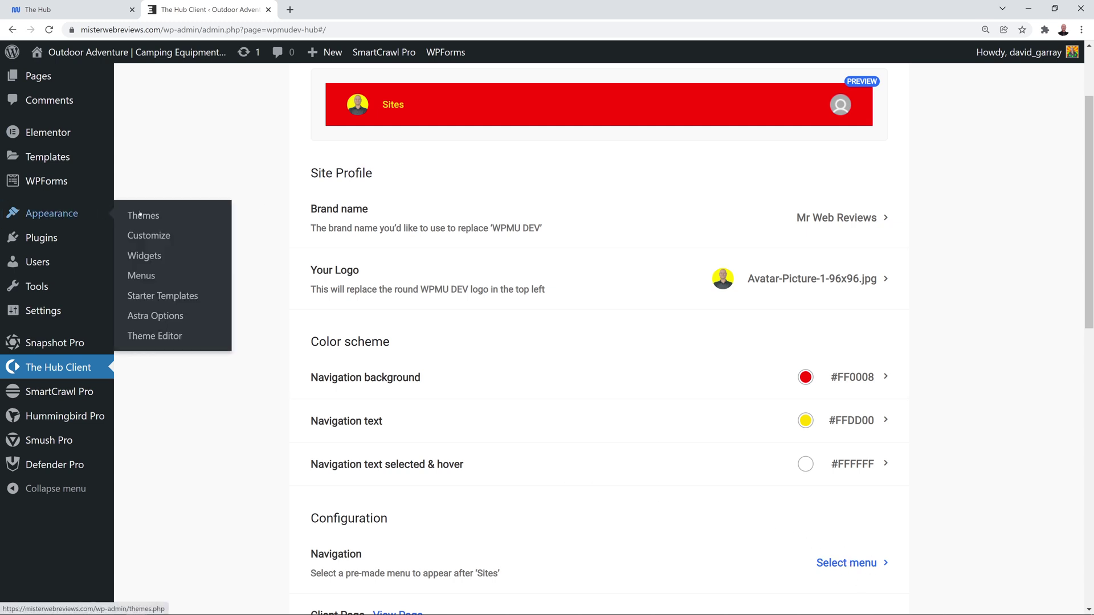
right_click(146, 278)
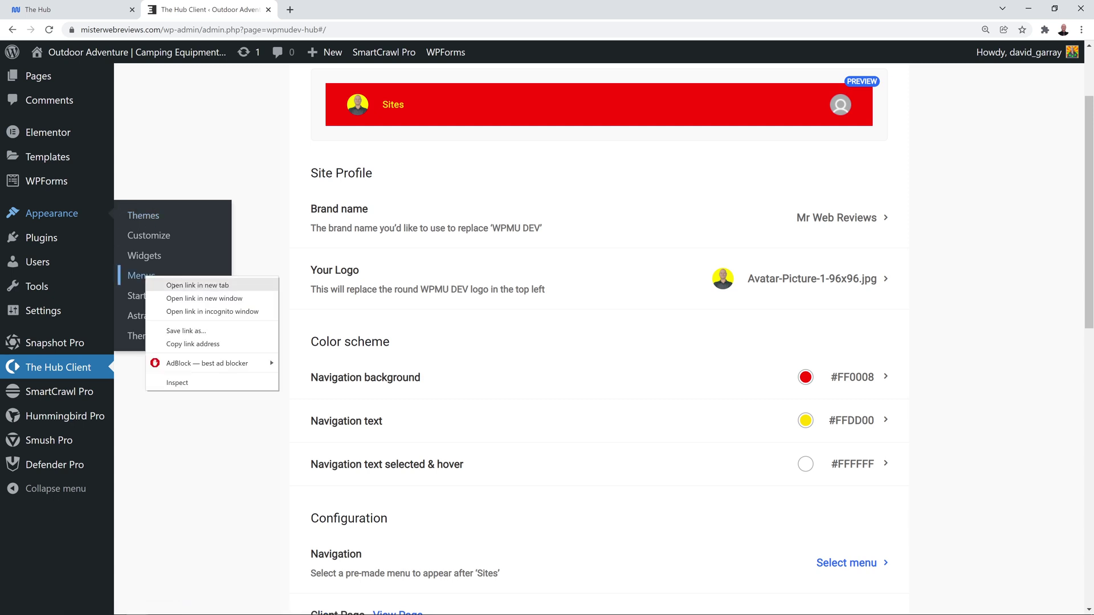
left_click(171, 286)
left_click(347, 11)
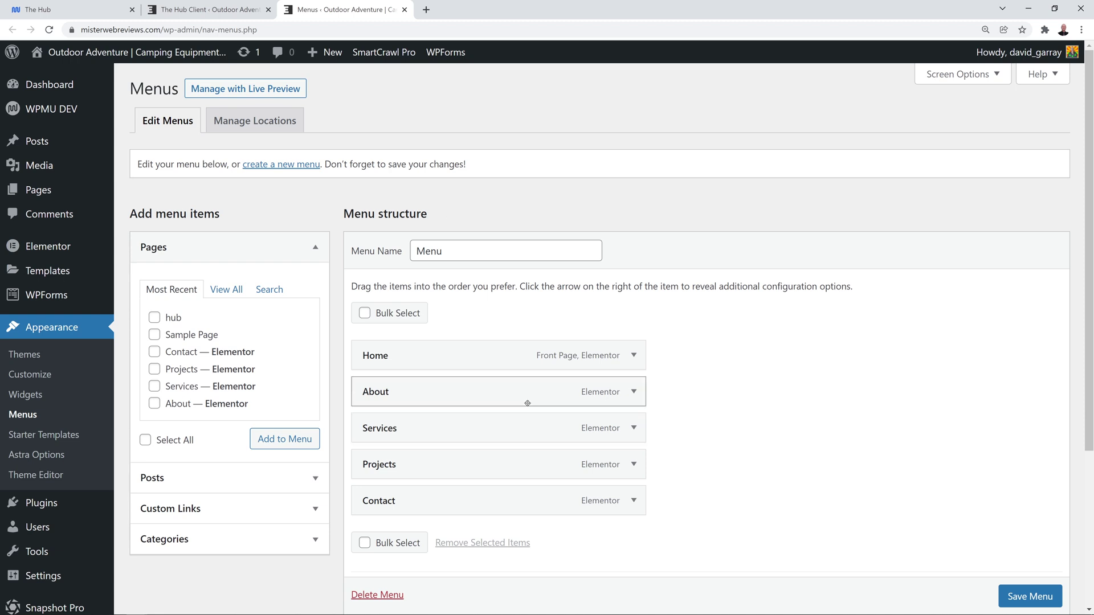
Create a new menu named Header Menu.
left_click(286, 167)
left_click(439, 246)
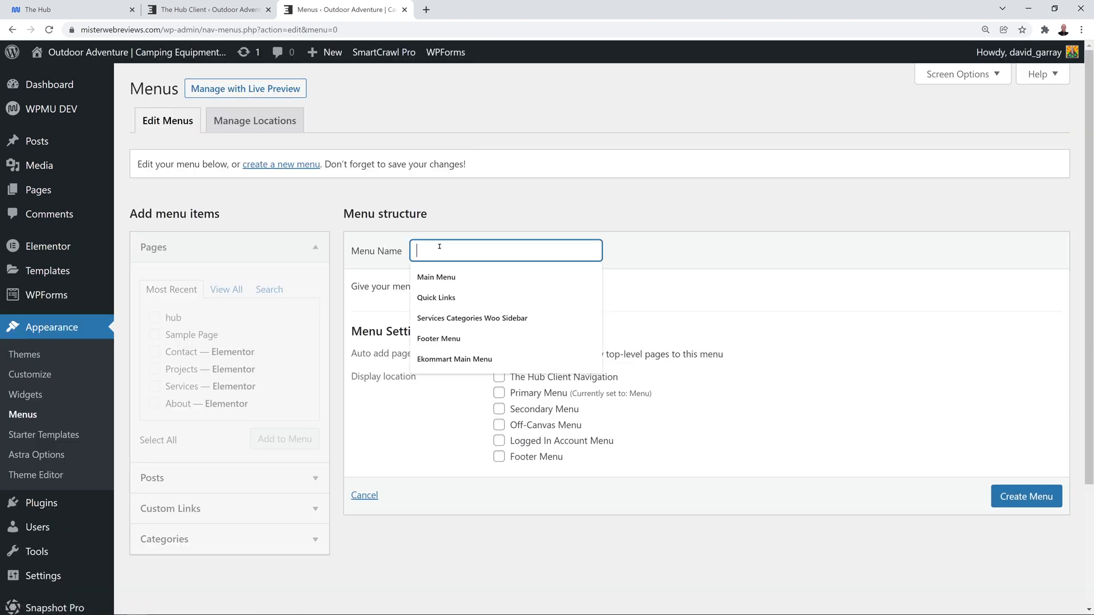
type("Header Menu")
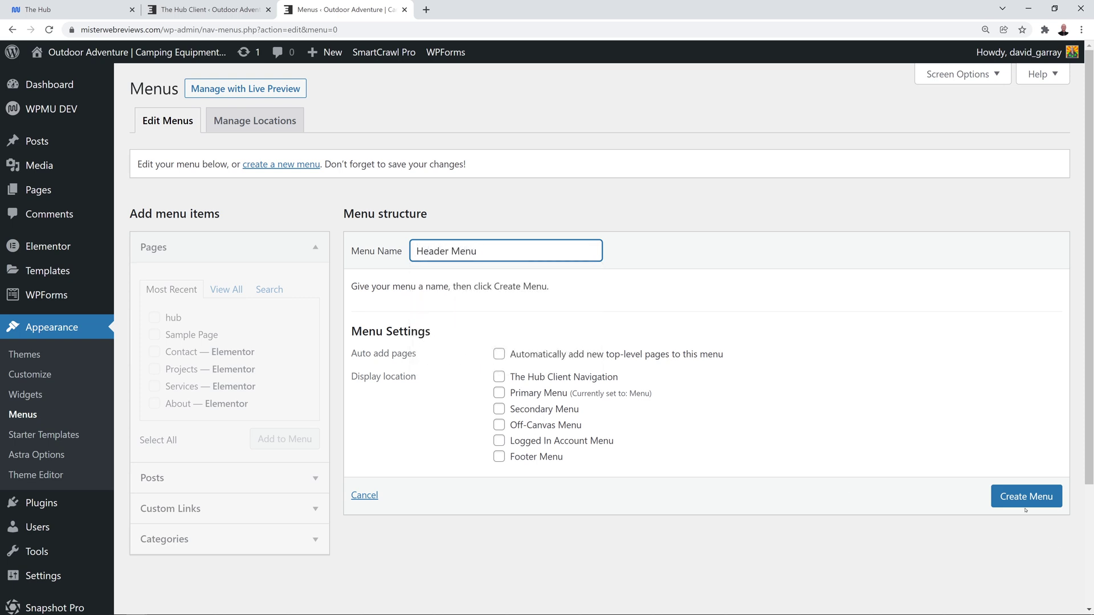
left_click(1025, 509)
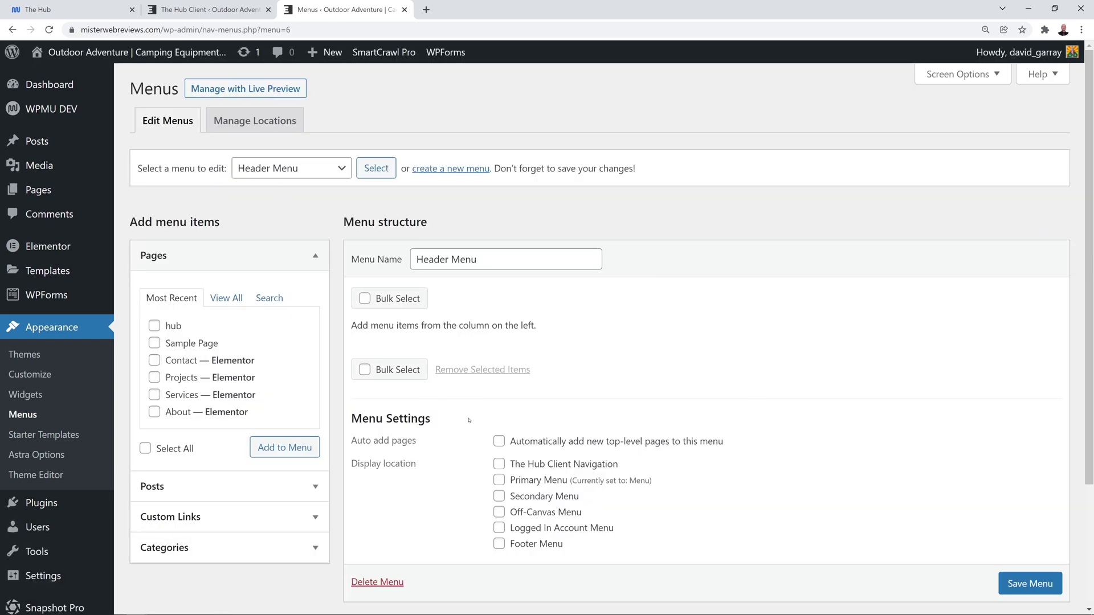
Add the Contact, Projects, Services and About pages to Header Menu and save it.
scroll(439, 433, "down", 1)
left_click(155, 303)
left_click(155, 320)
left_click(155, 338)
left_click(155, 355)
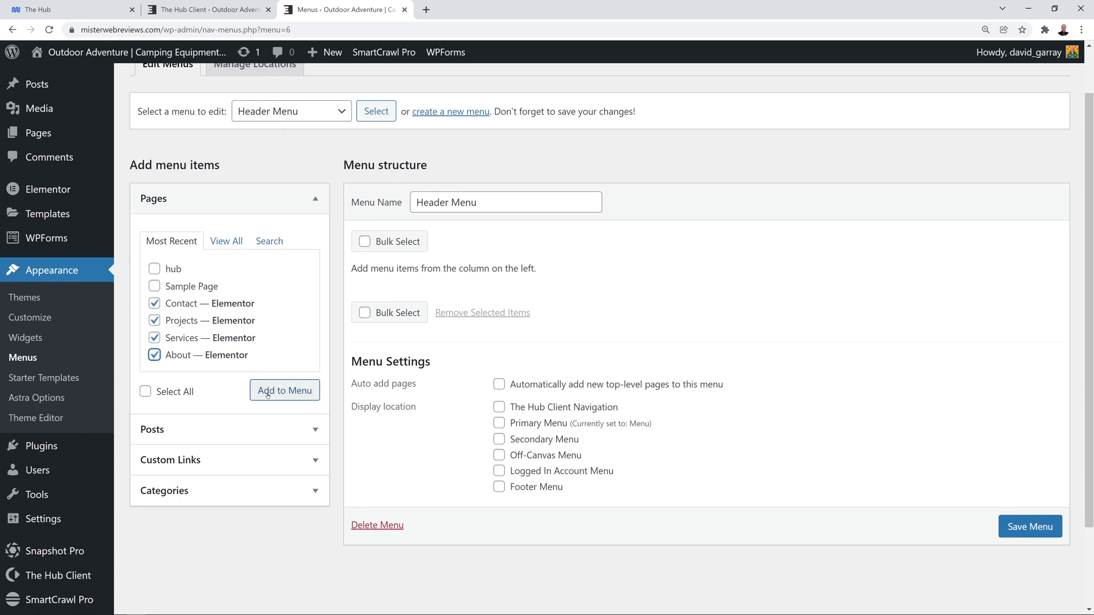
left_click(268, 393)
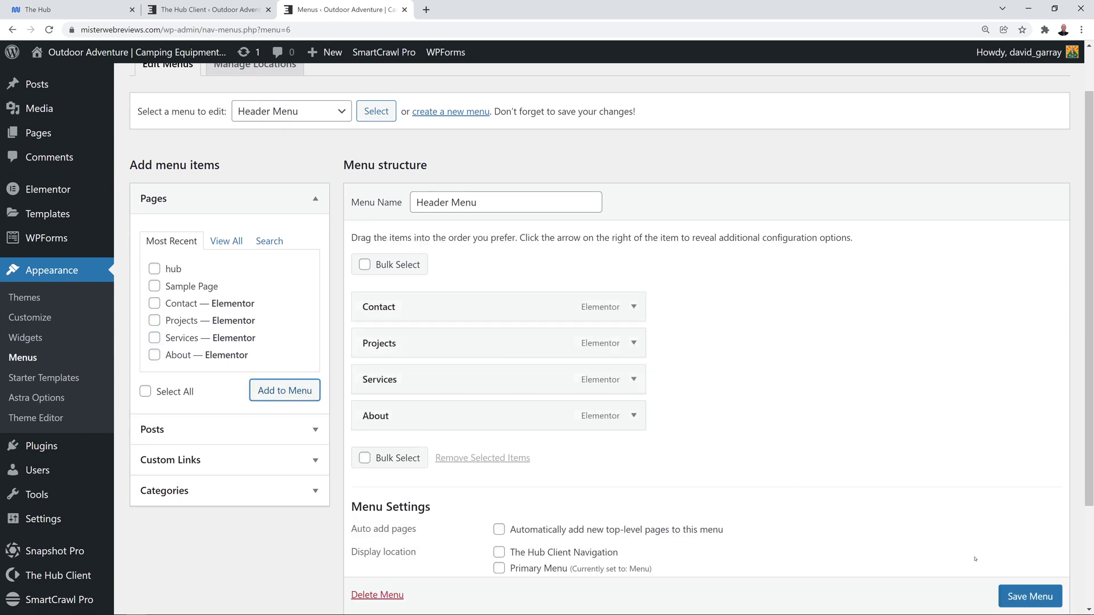
left_click(1030, 596)
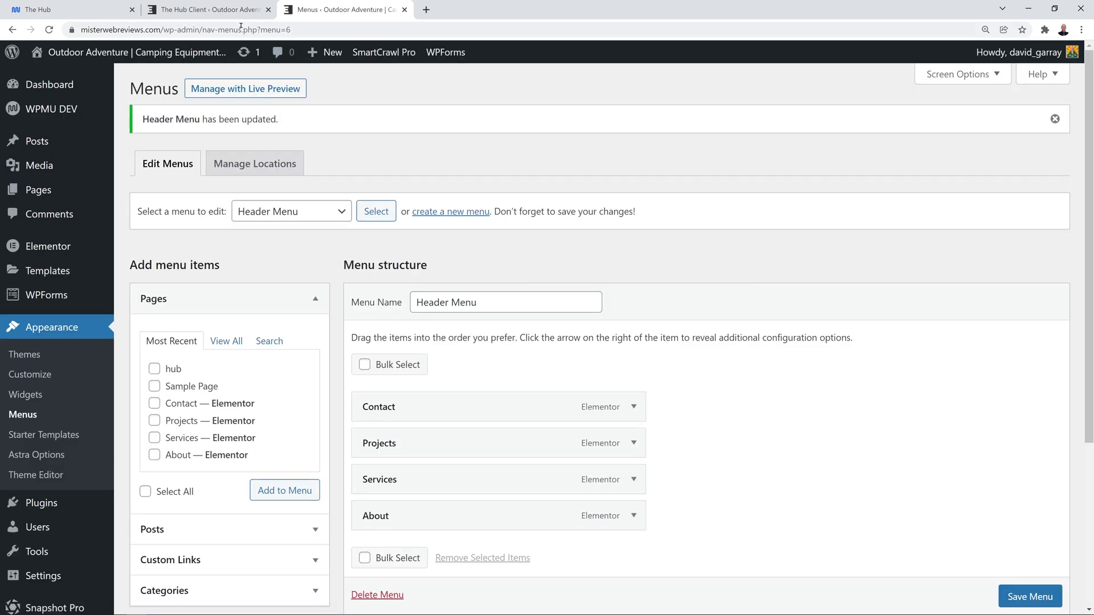
left_click(233, 14)
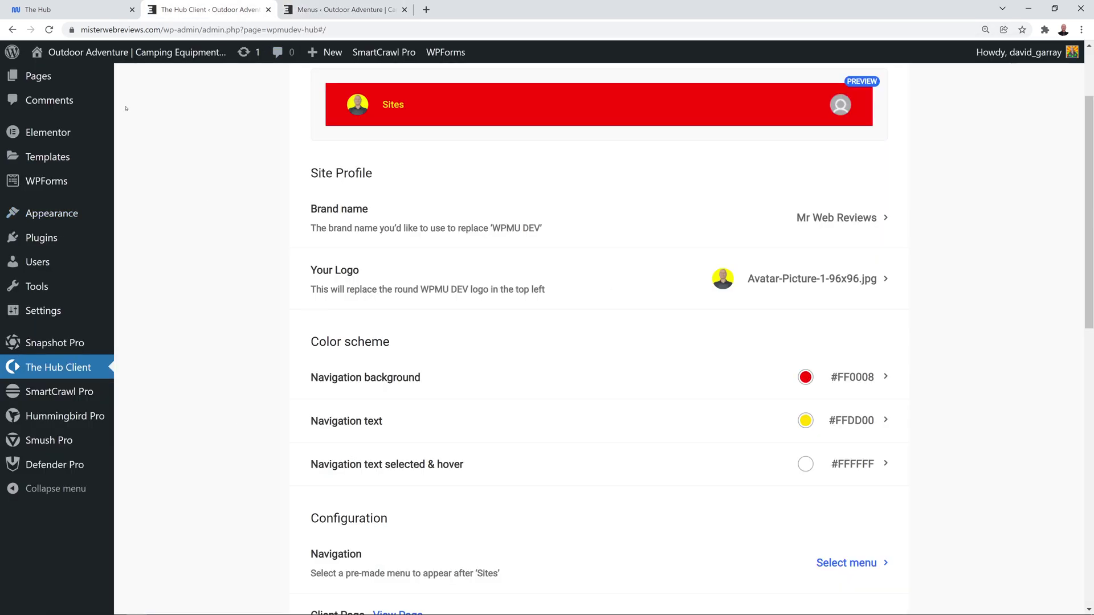
Reload the settings, set the hub navigation menu to Header Menu, and close the Menus tab.
key("F5")
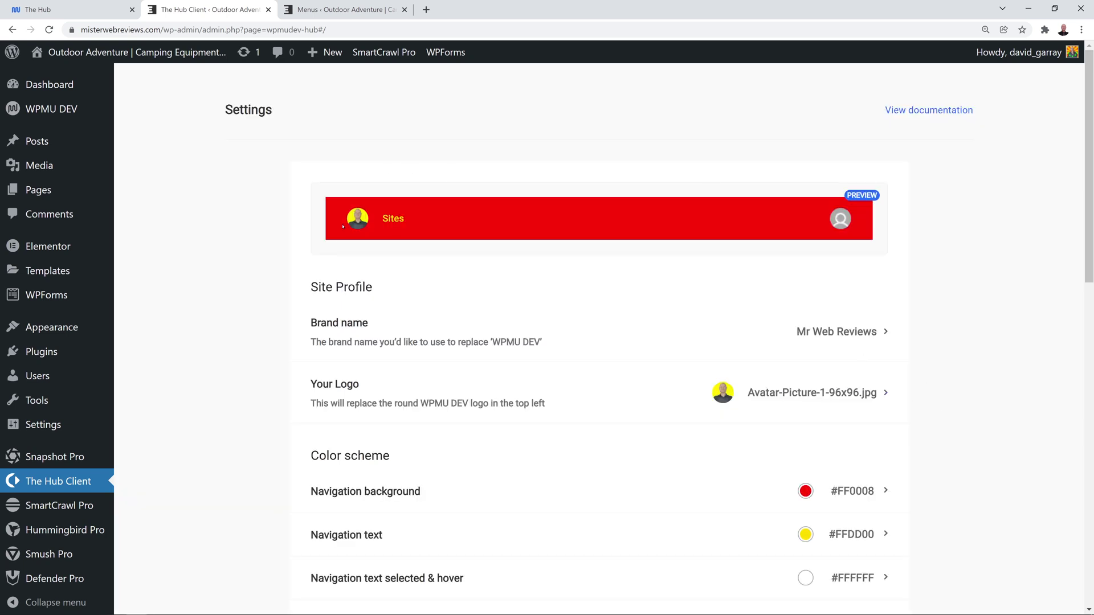
scroll(944, 389, "down", 4)
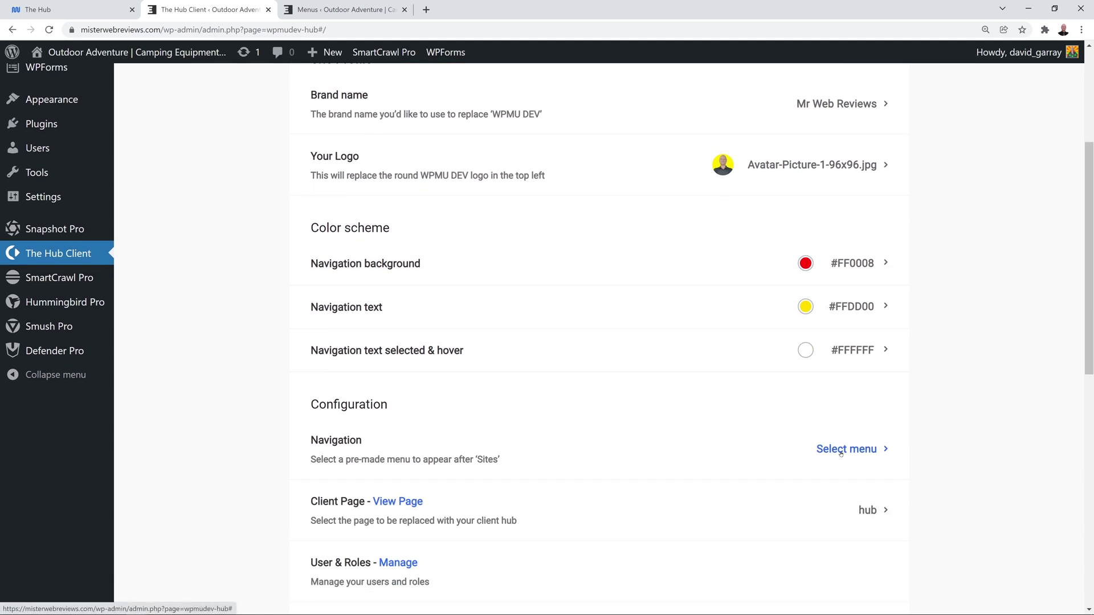
left_click(841, 454)
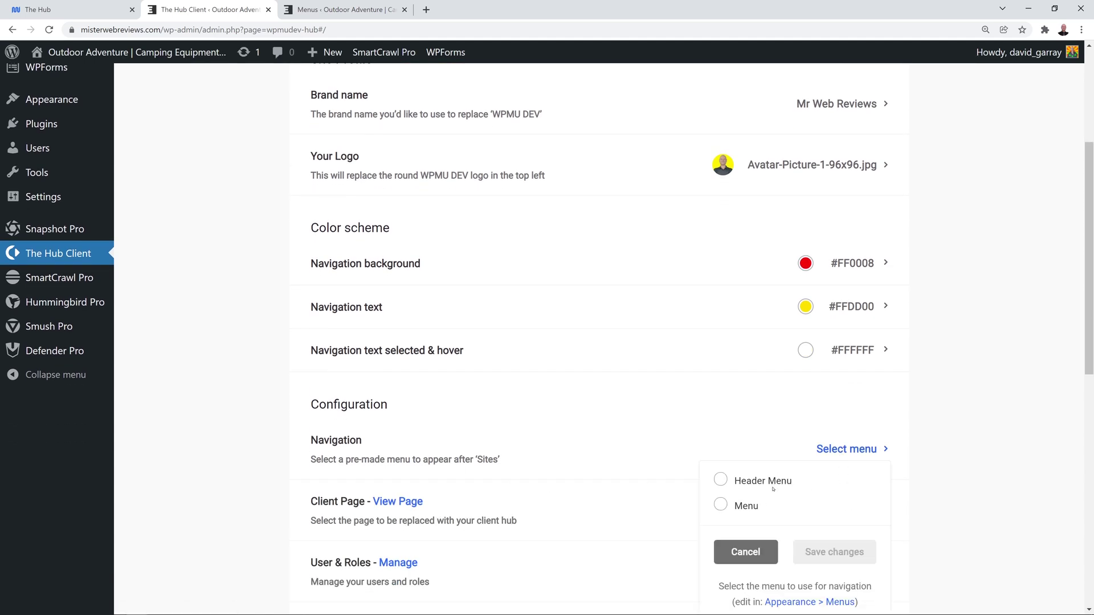
left_click(721, 482)
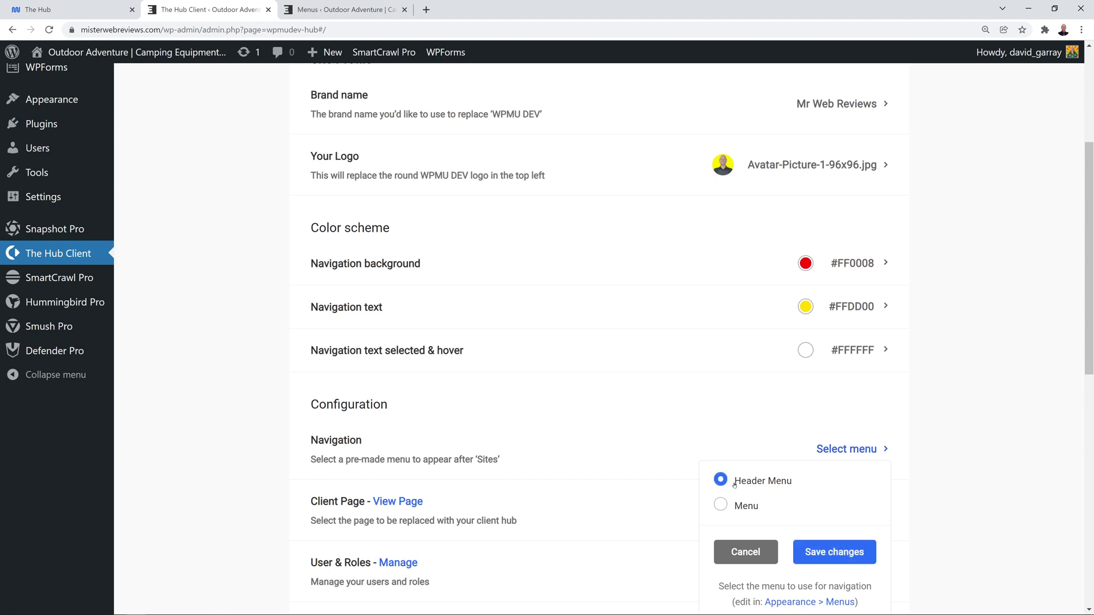
left_click(834, 552)
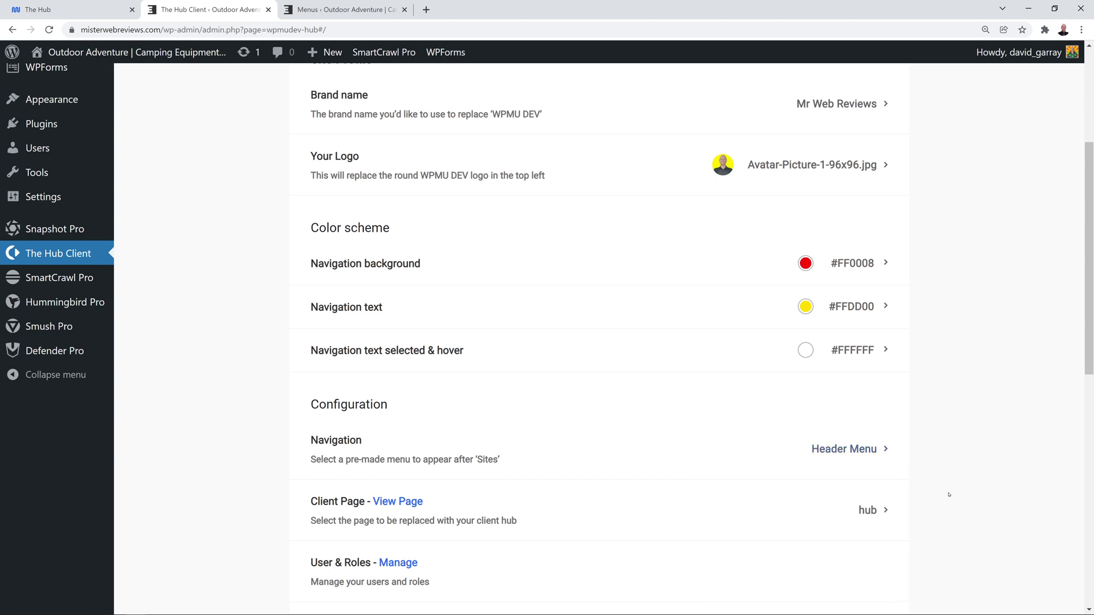
scroll(912, 456, "up", 2)
scroll(820, 451, "up", 1)
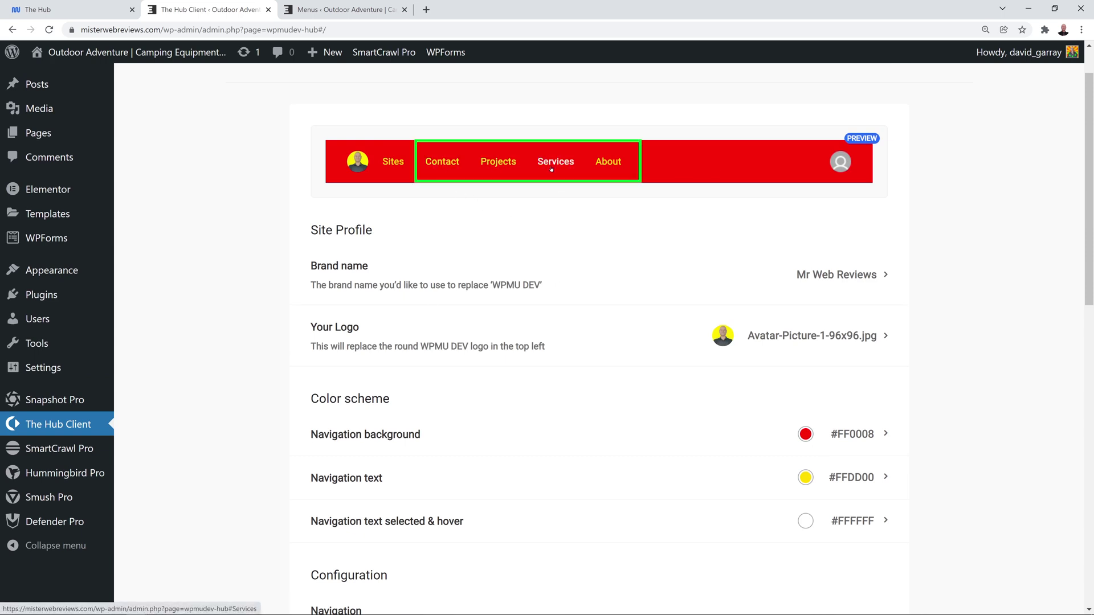
left_click(344, 9)
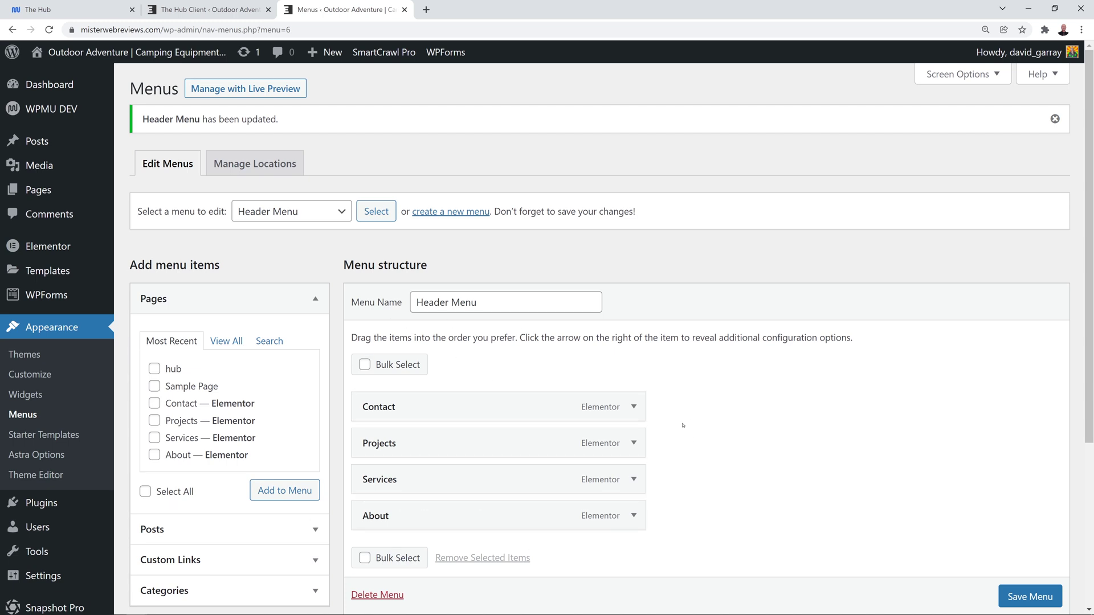
key("ctrl+w")
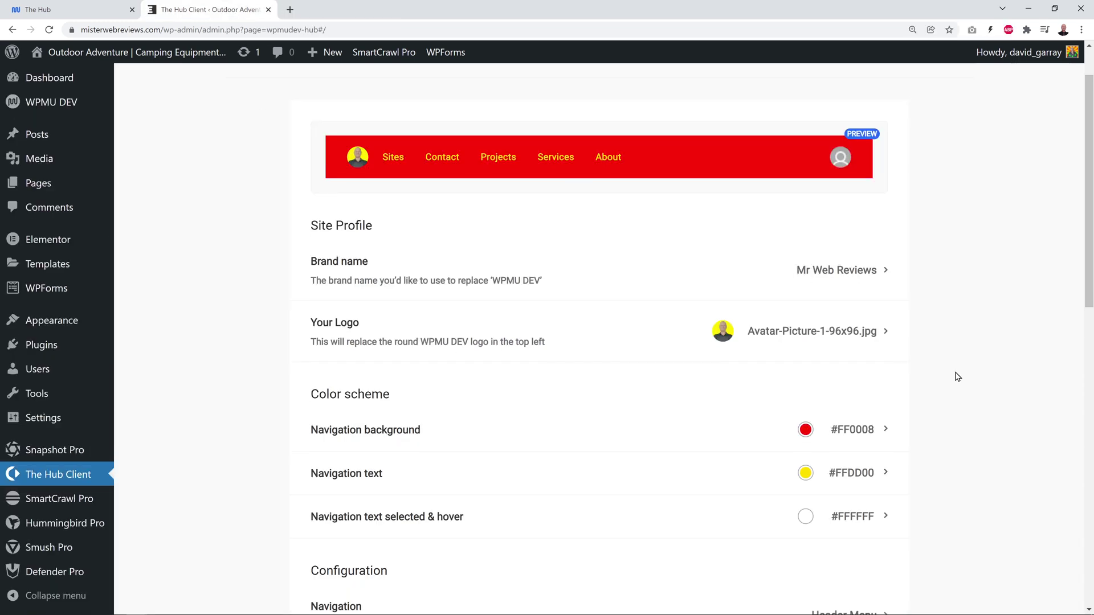
Leave the Client Page set to hub, cancelling the page selector unchanged.
scroll(957, 377, "down", 5)
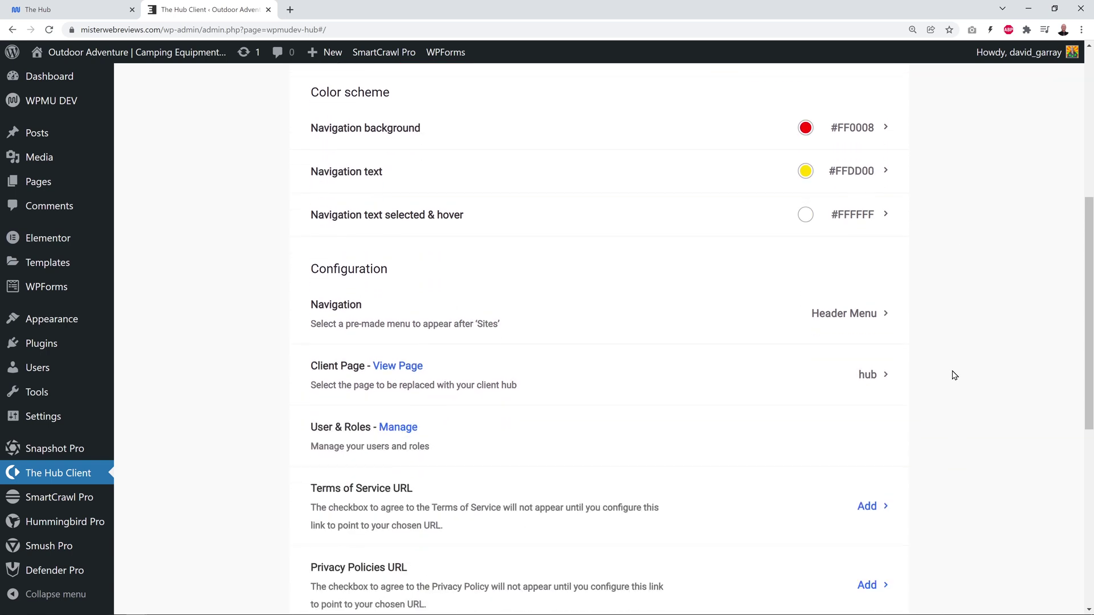
scroll(955, 375, "down", 1)
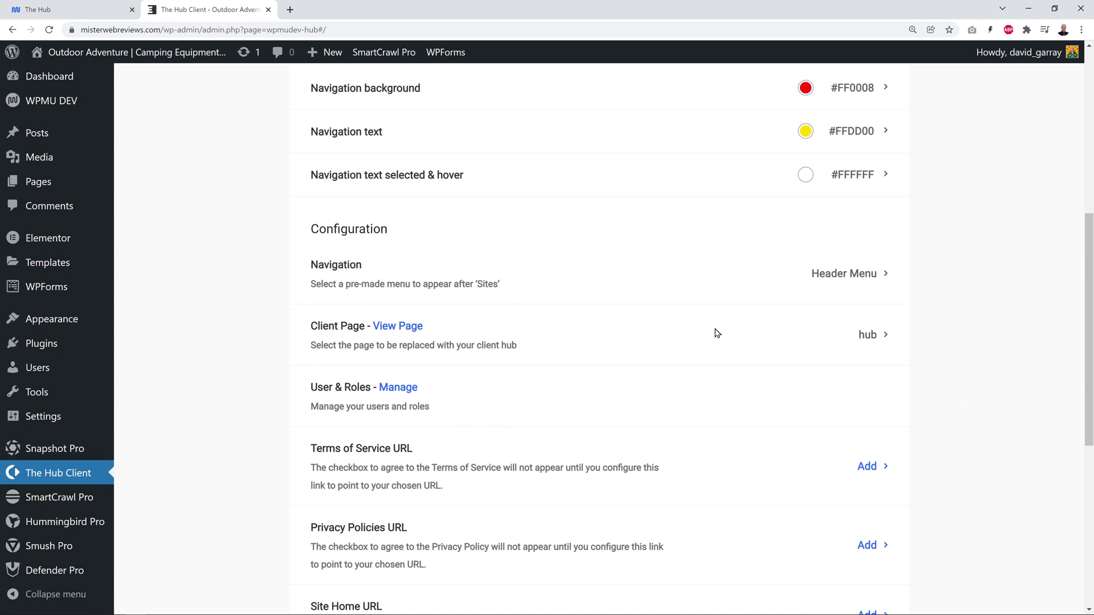
left_click(874, 338)
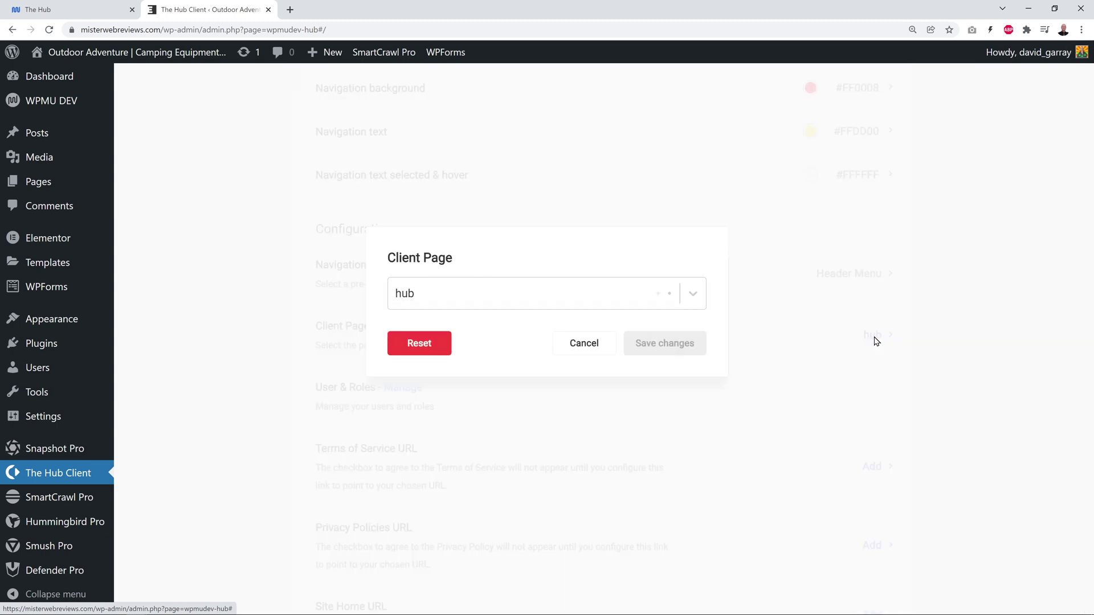
left_click(692, 294)
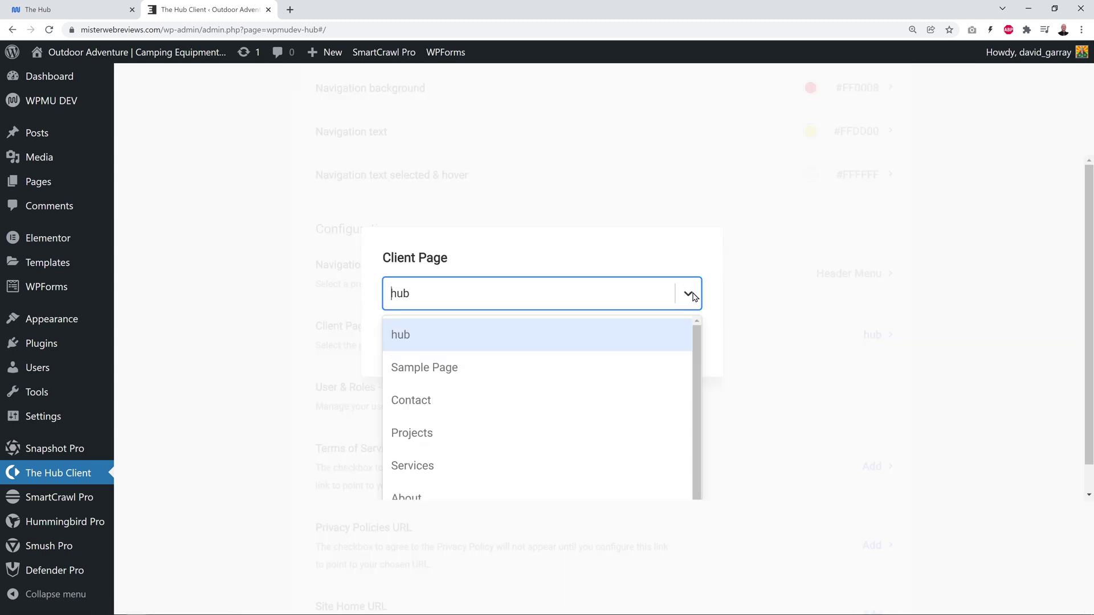
scroll(609, 433, "down", 1)
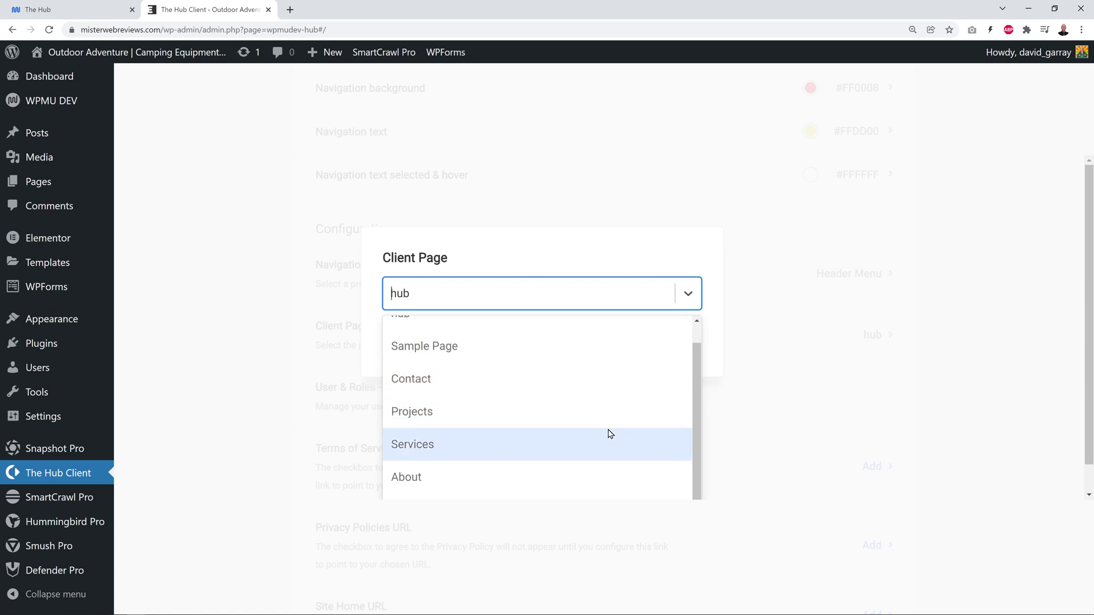
scroll(608, 434, "up", 1)
left_click(431, 345)
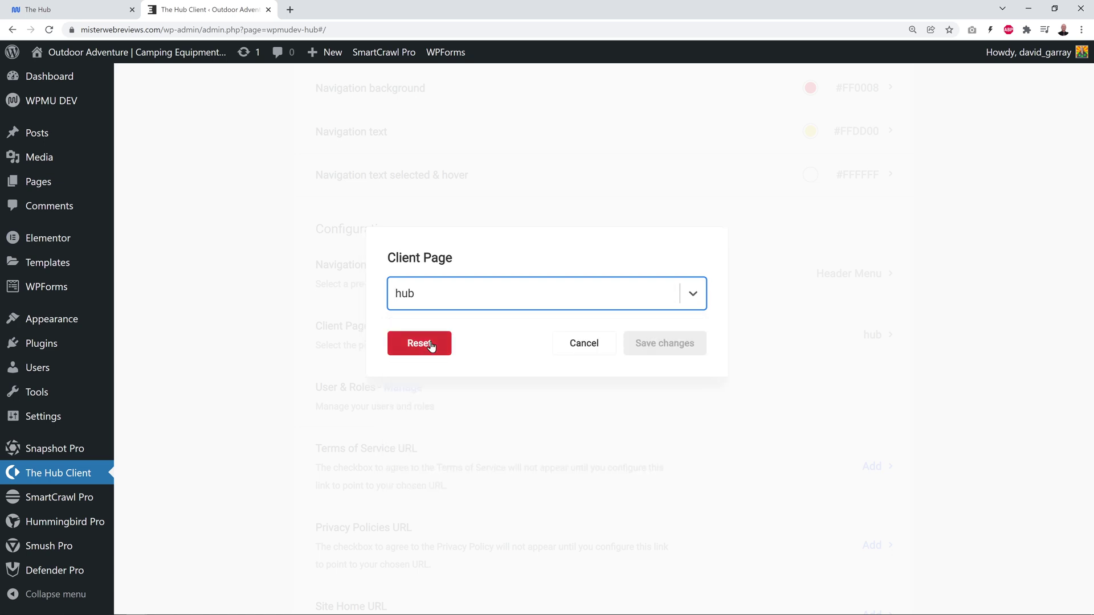
left_click(578, 349)
Open the client hub page in a new tab via View Page.
left_click(68, 9)
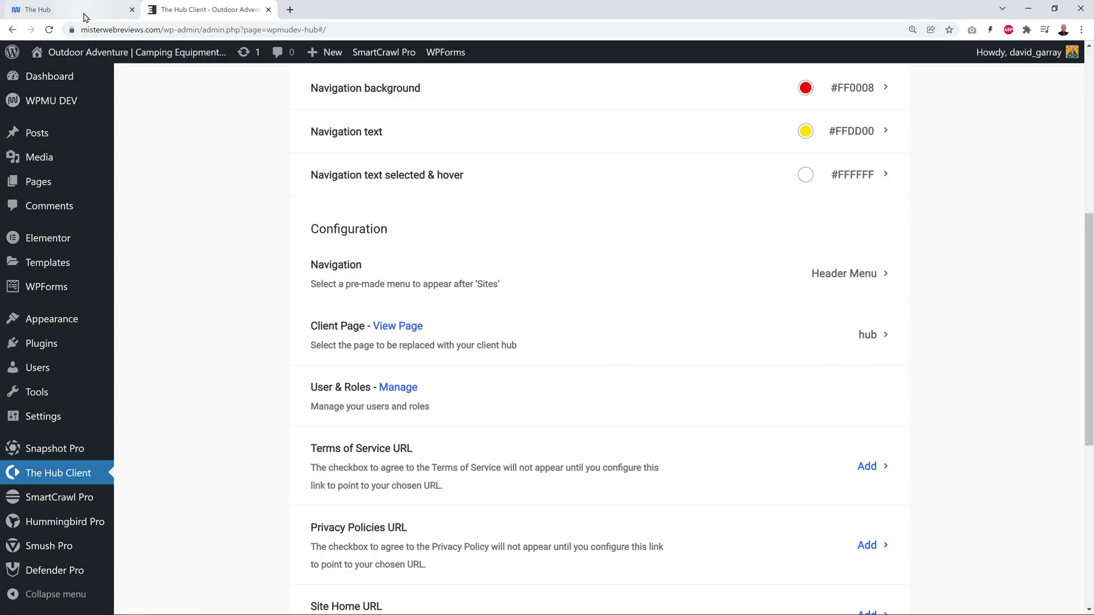
left_click(218, 9)
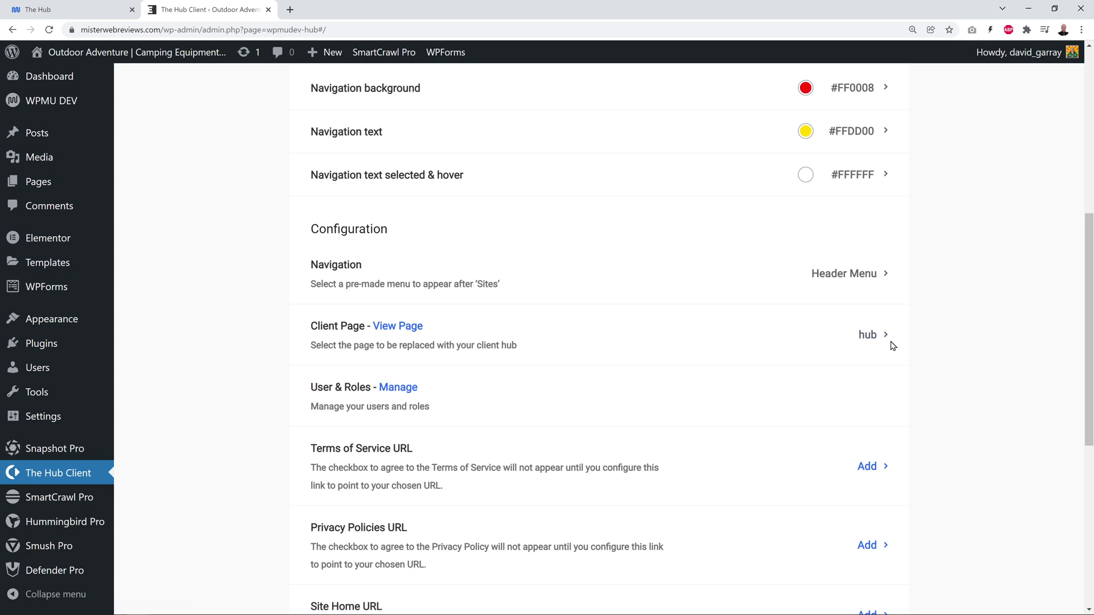
left_click(393, 331)
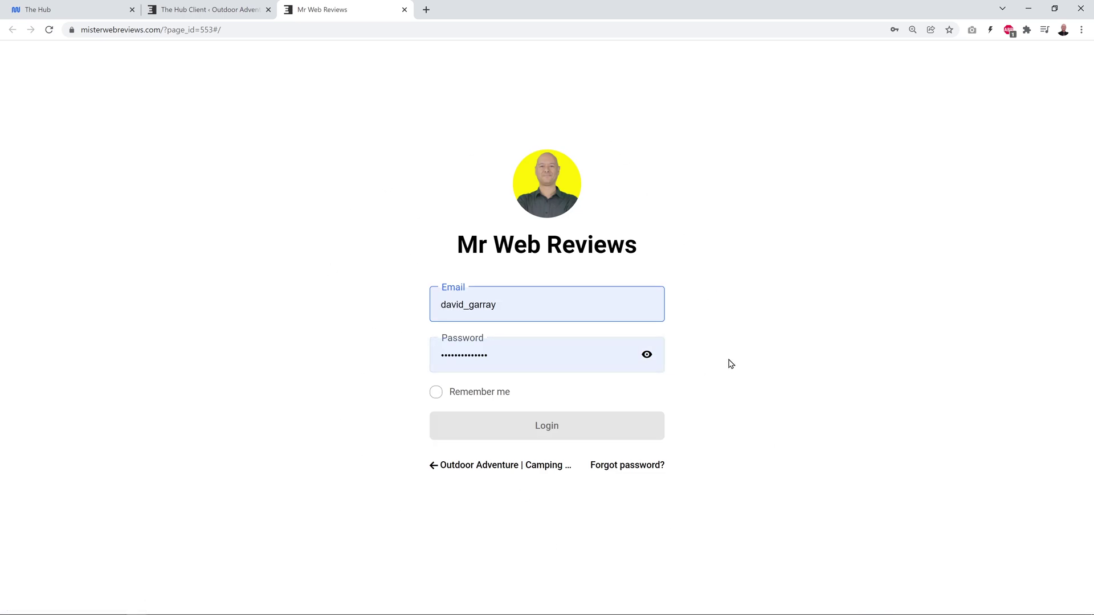
Log in to the Mr Web Reviews portal with the account e-mail and password, Remember me ticked.
left_click(542, 308)
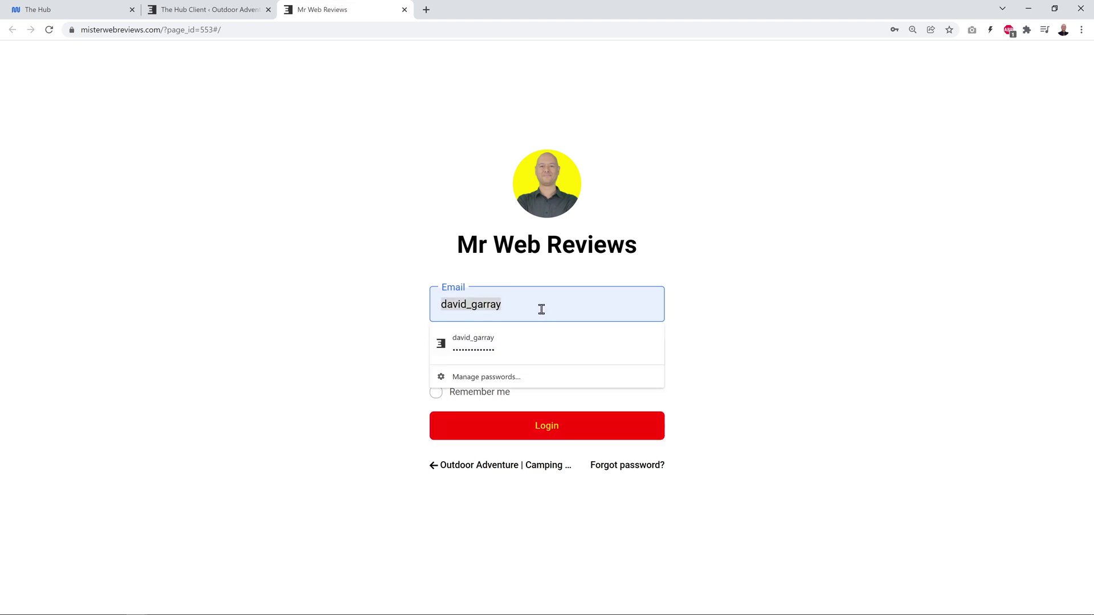
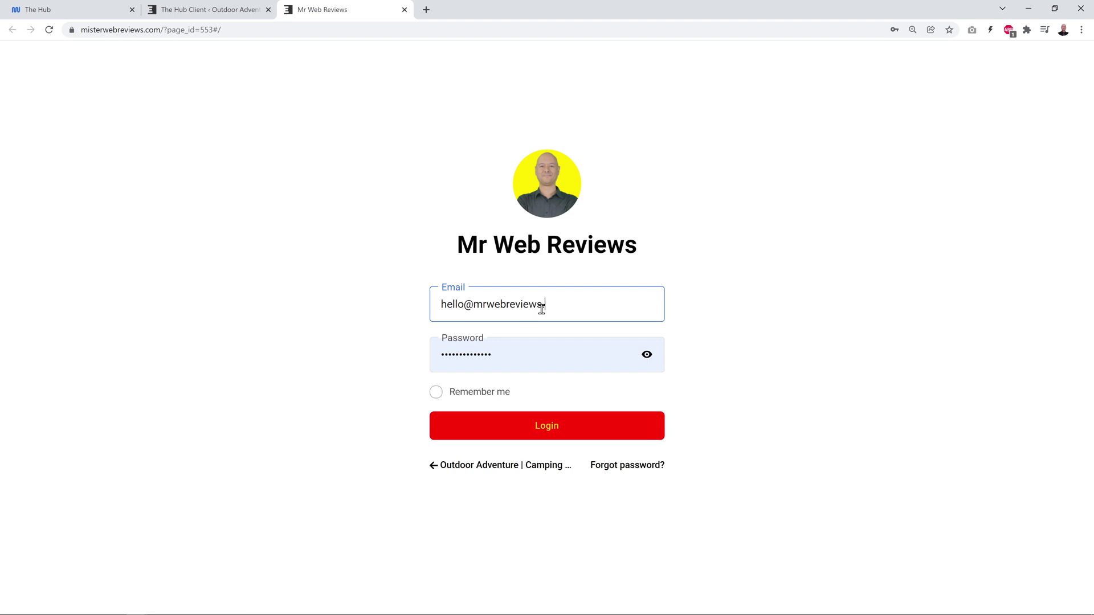
key("Tab")
key("ctrl+v")
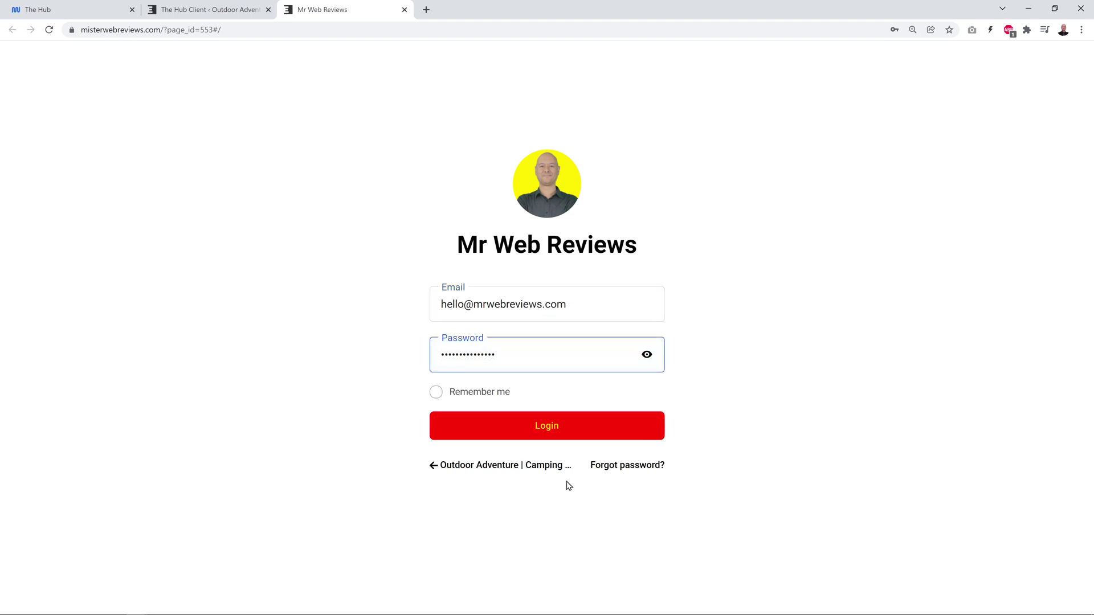
left_click(437, 396)
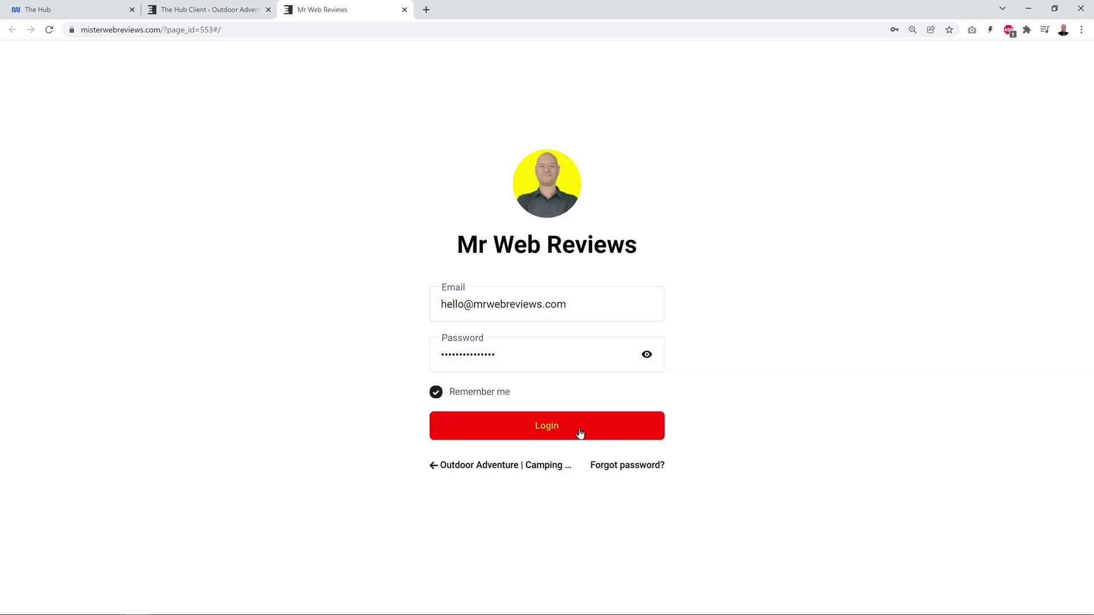
left_click(545, 432)
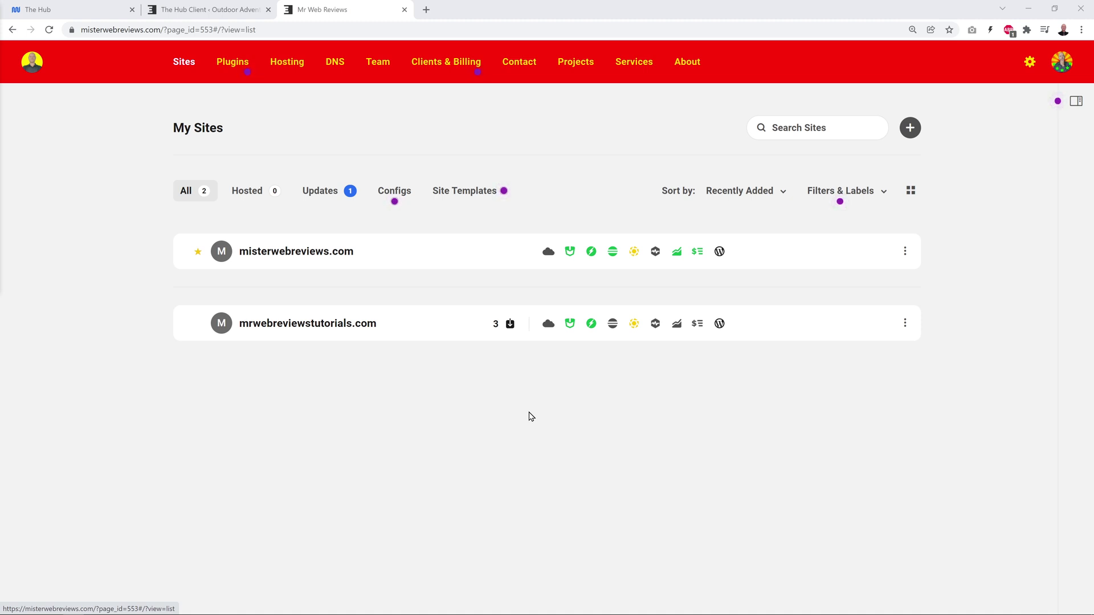
Open the portal's Team page from the Manage link beside User & Roles.
left_click(205, 10)
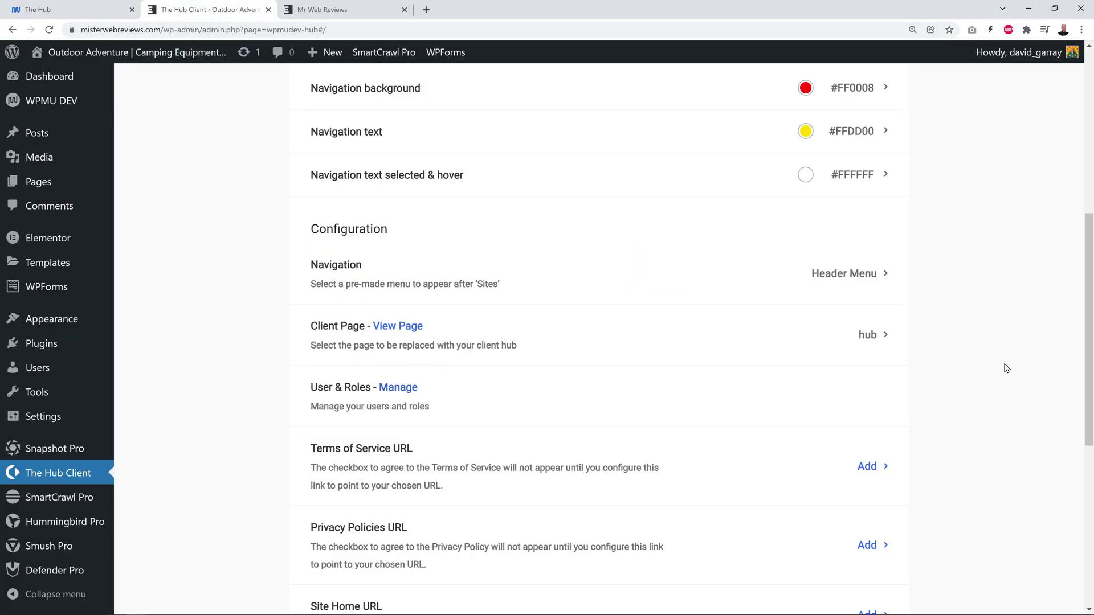
left_click(398, 388)
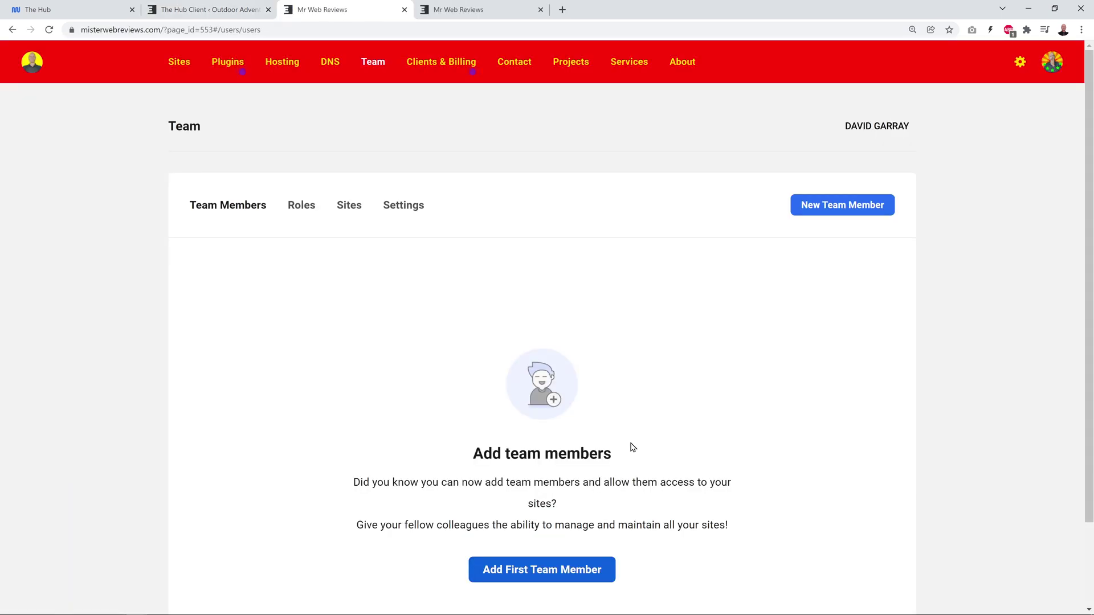
Start a team invitation and fill in the new member's e-mail address and name.
left_click(540, 578)
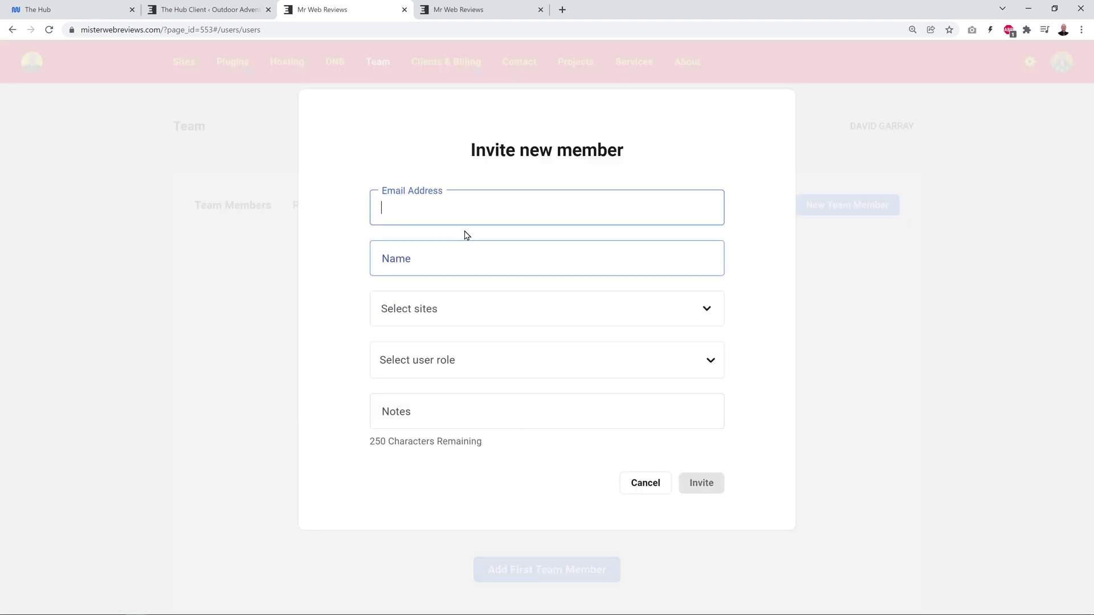
key("ctrl+v")
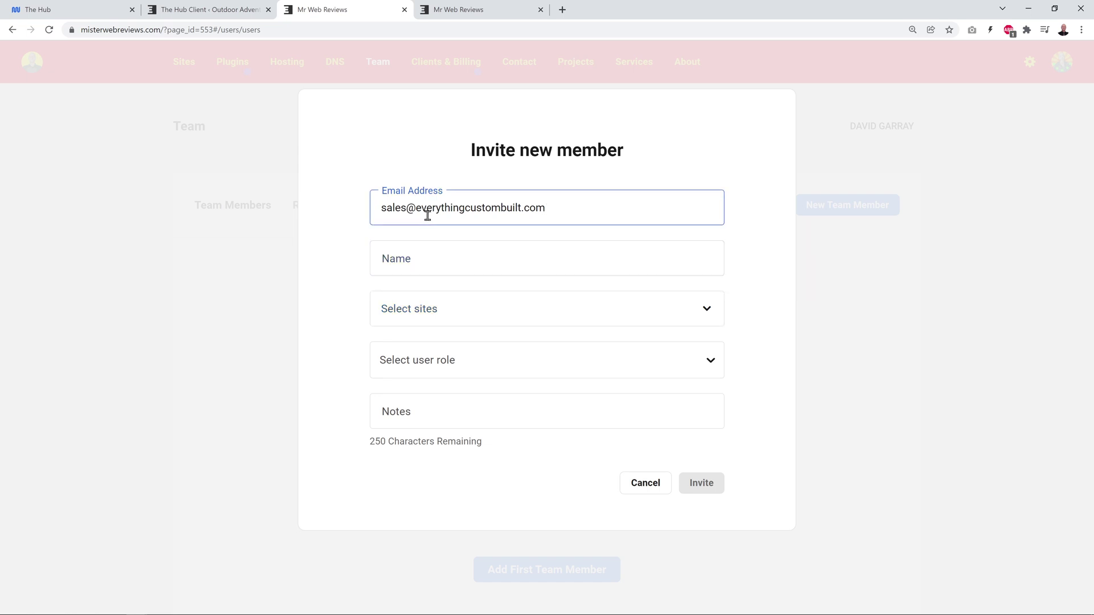
left_click_drag(416, 211, 554, 207)
left_click(750, 257)
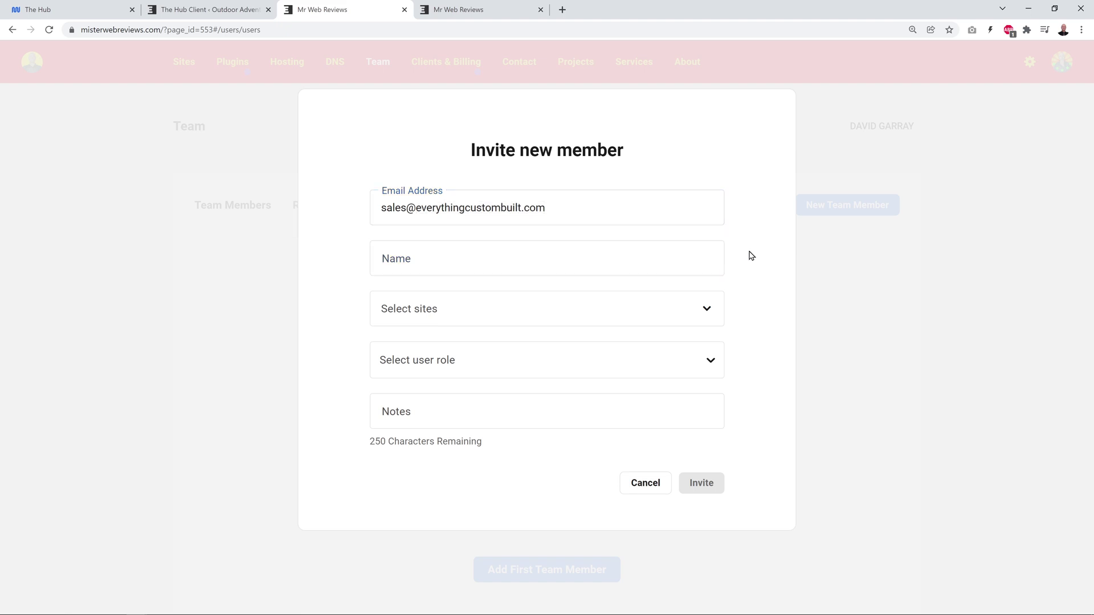
left_click(461, 250)
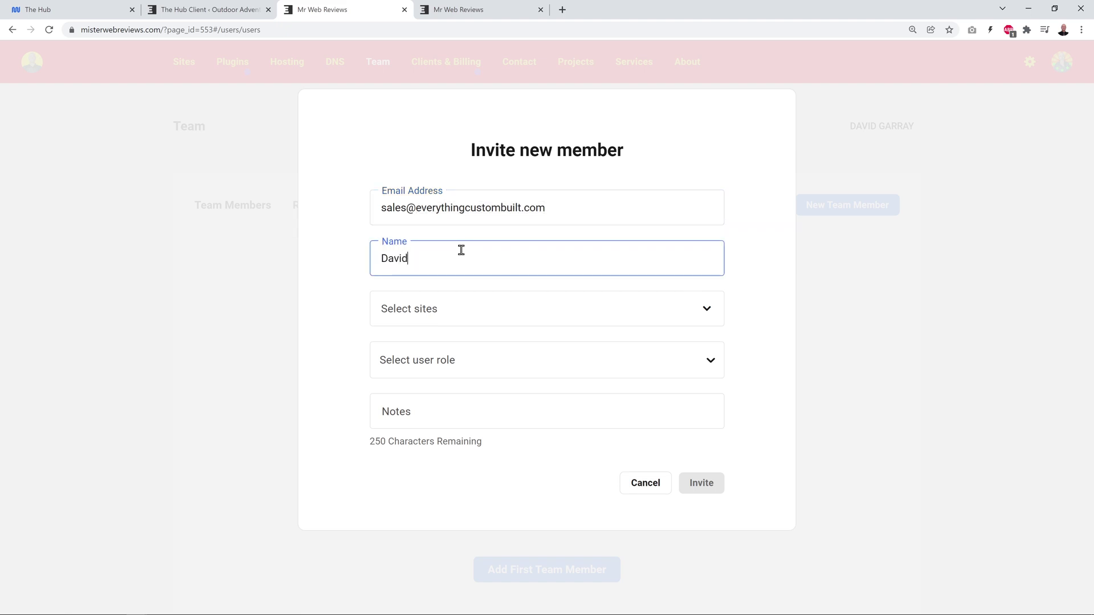
left_click(763, 323)
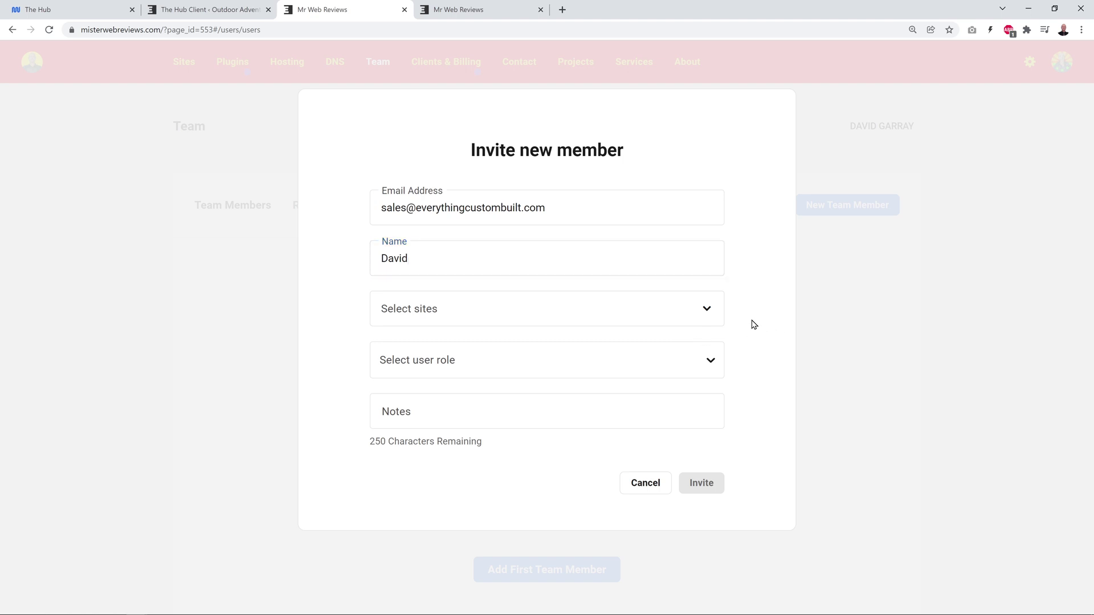
Grant access to misterwebreviews.com with the View Only - All role and send the invitation.
left_click(706, 310)
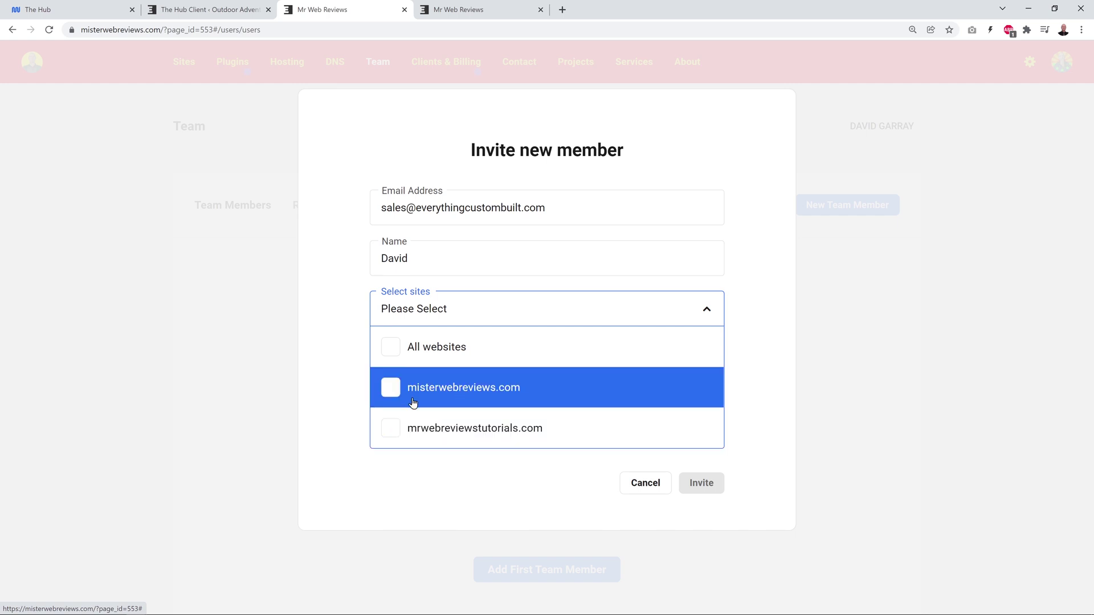
left_click(393, 388)
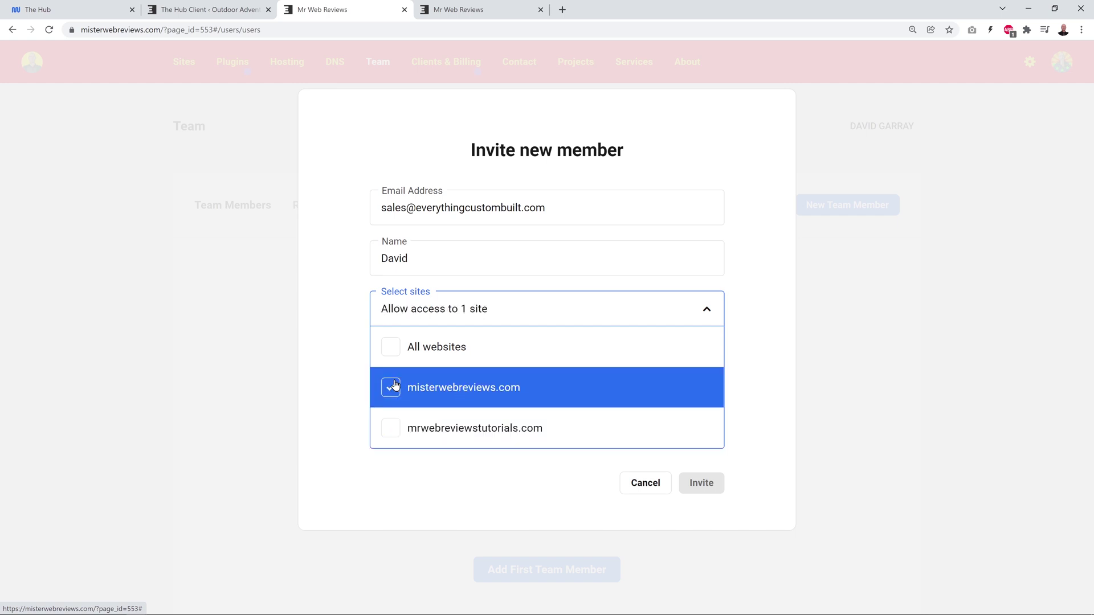
left_click(741, 350)
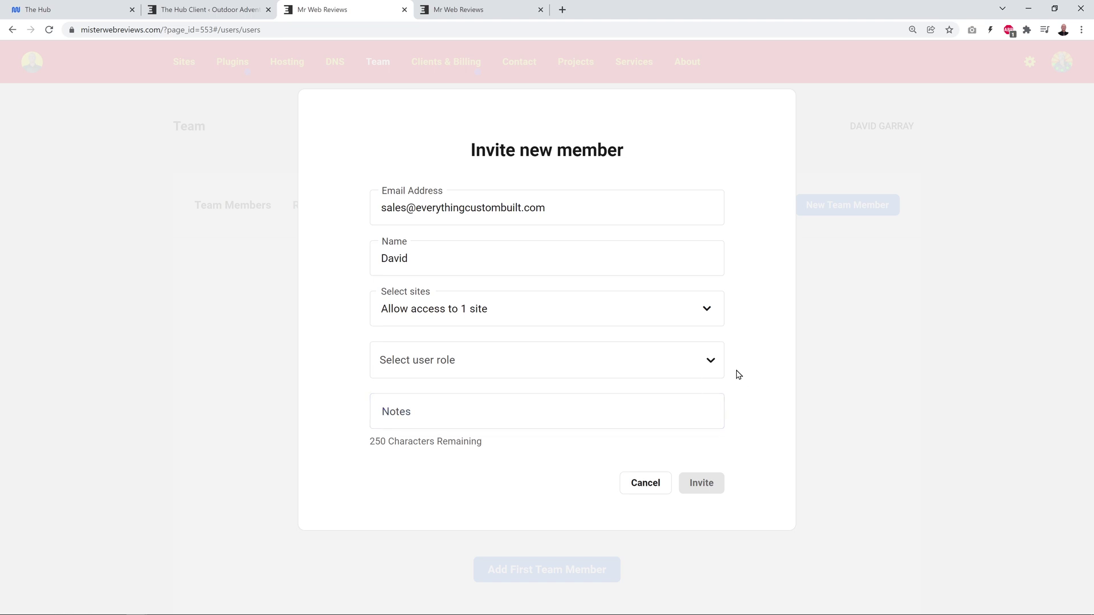
left_click(712, 364)
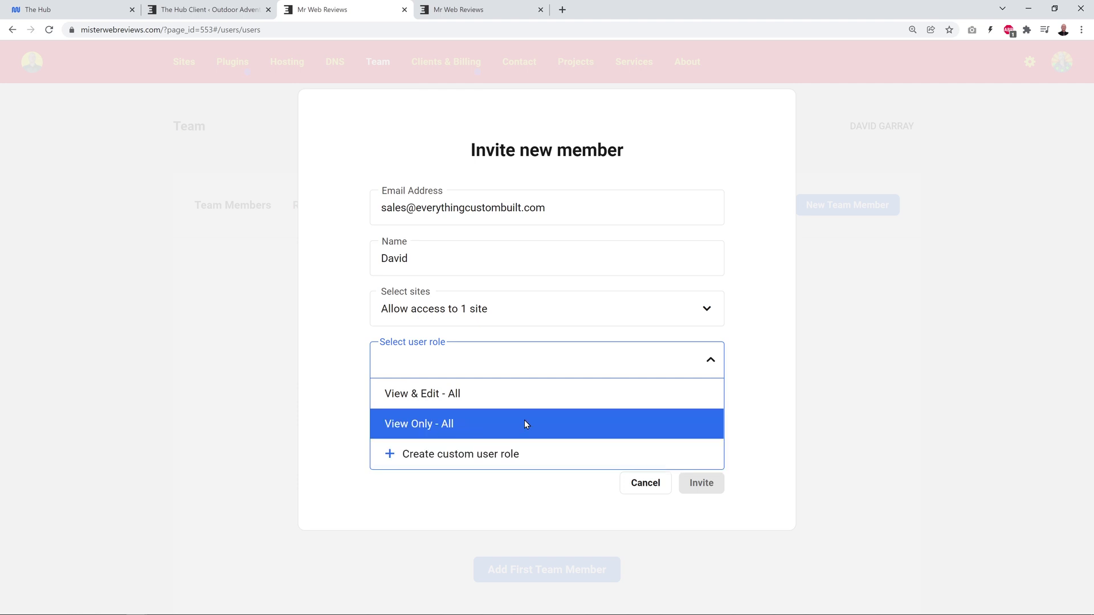
left_click(418, 431)
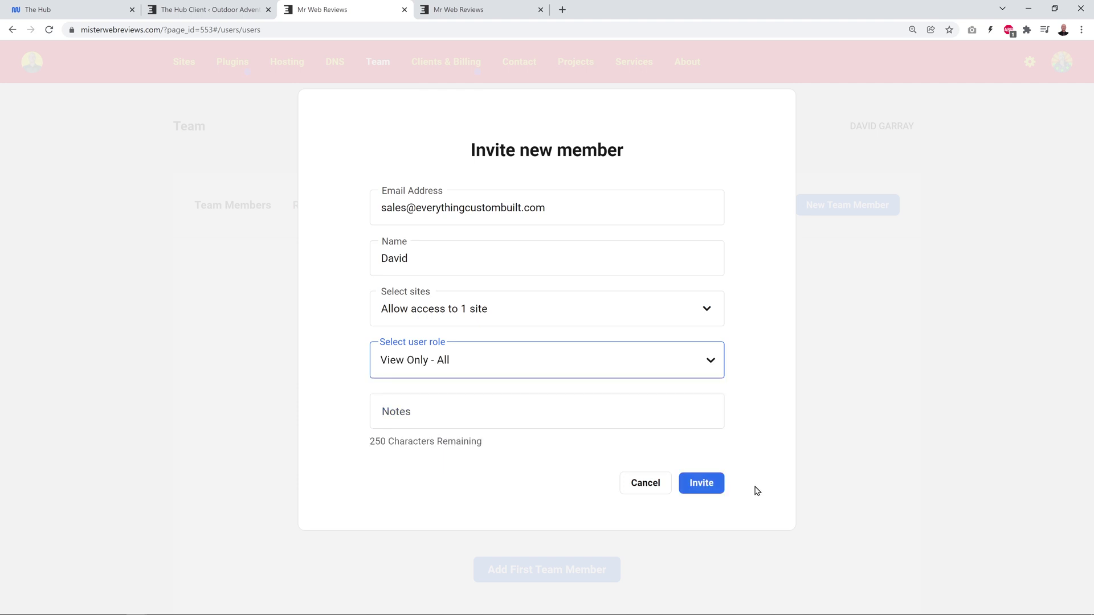
left_click(707, 482)
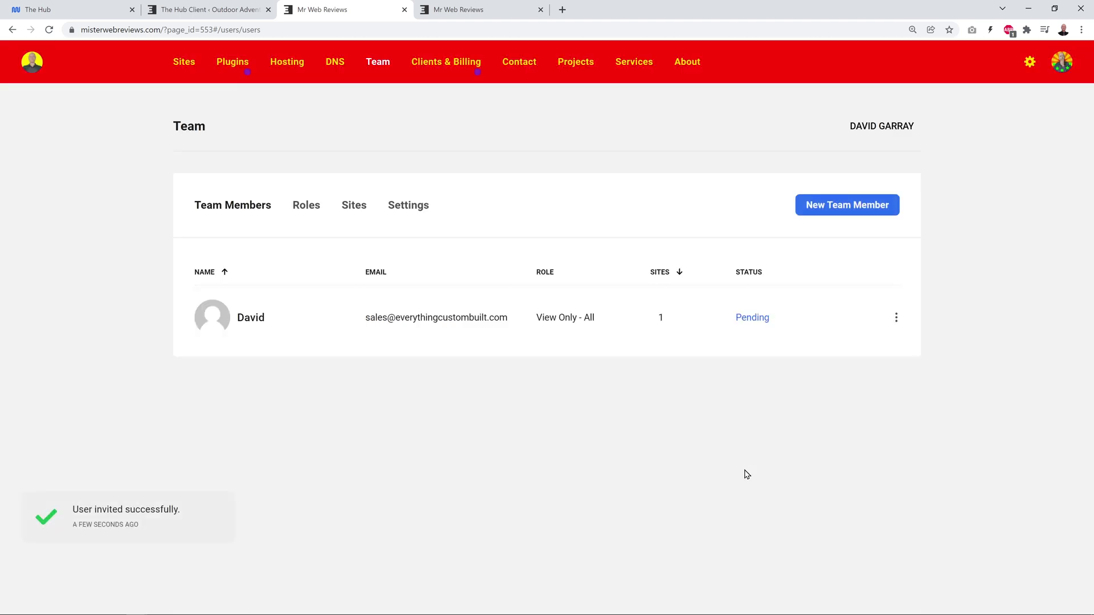
Click CONFIRM in the 'Confirm your invitation to Mr Web Reviews' Gmail message.
mouse_move(173, 534)
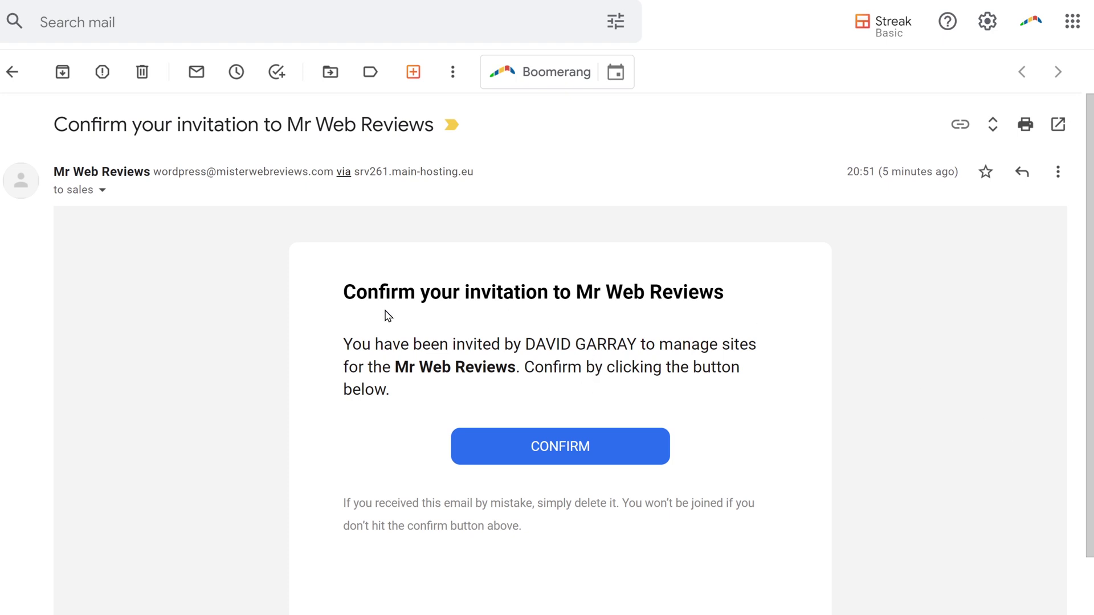
left_click(551, 450)
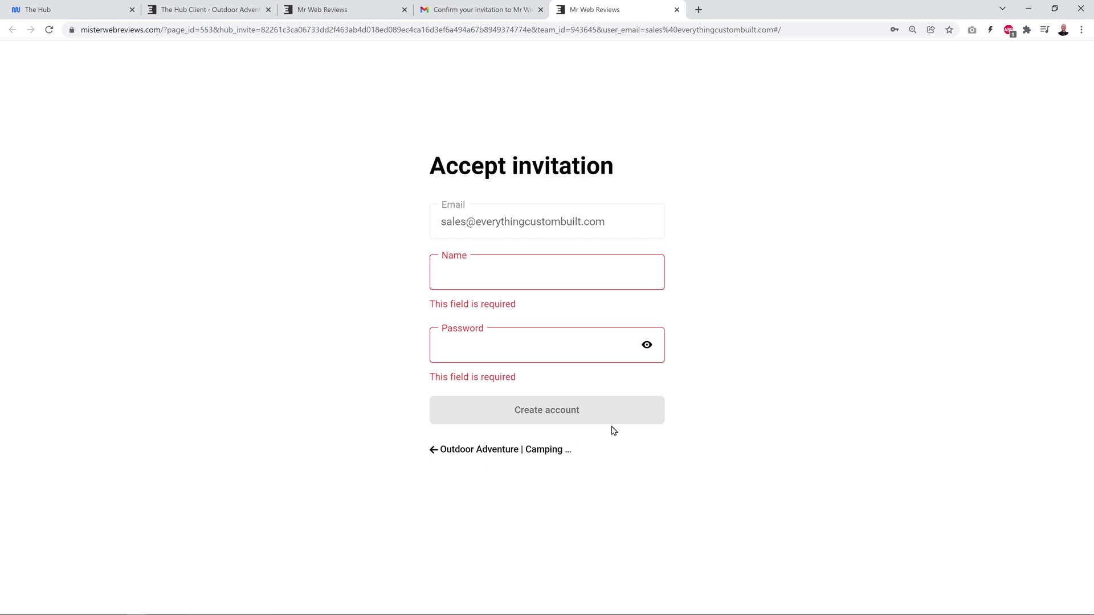
Create the member's account with autofilled name and password, review their sites, and close the extra tabs.
key("ctrl+shift+l")
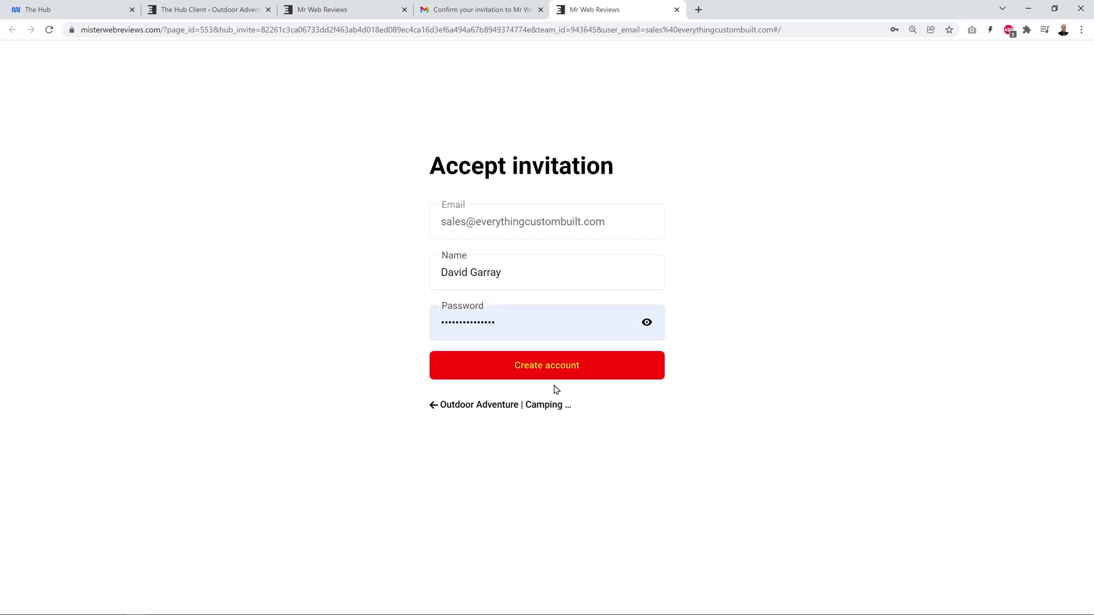
left_click(533, 368)
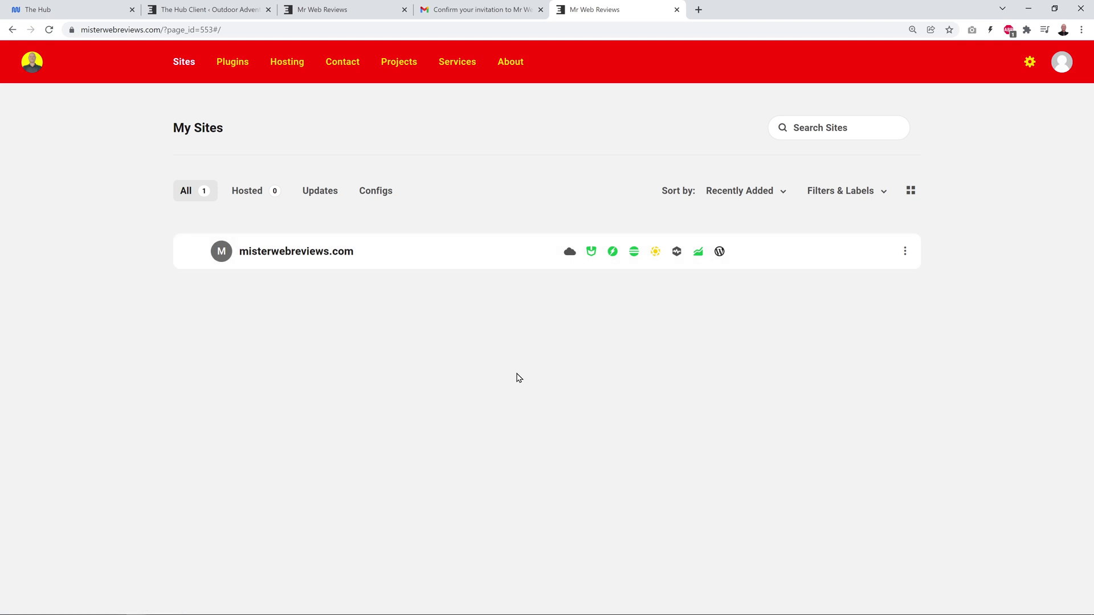
mouse_move(598, 258)
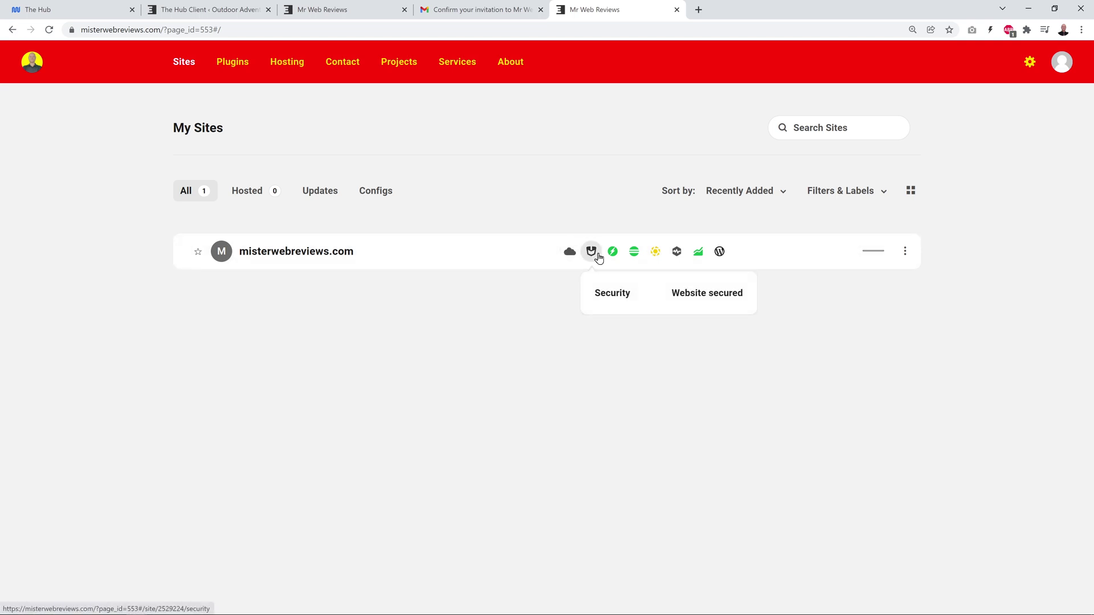
mouse_move(631, 252)
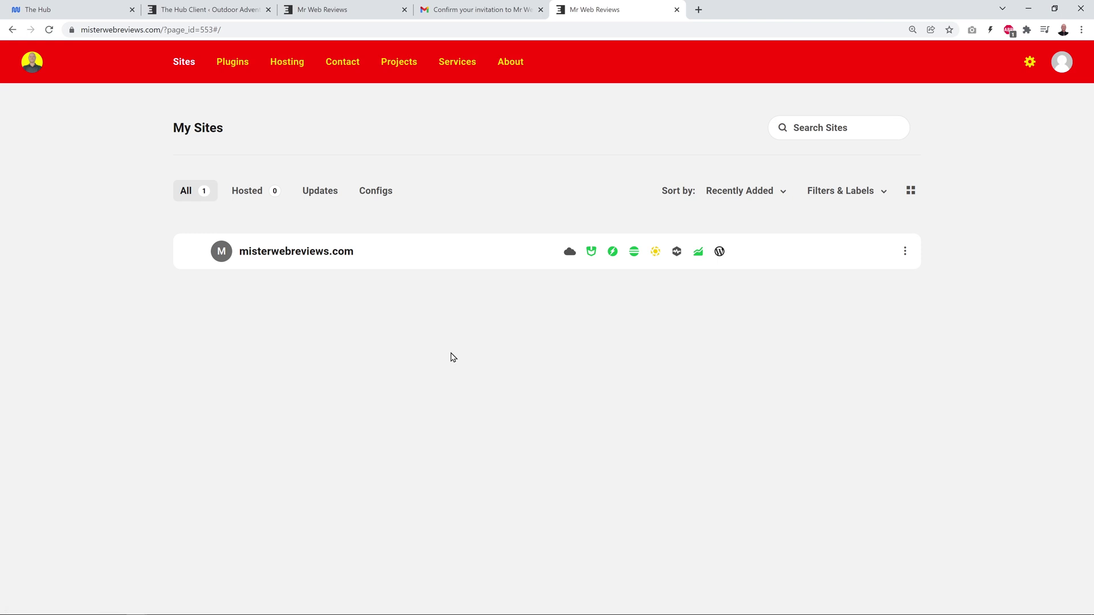
key("ctrl+w")
key("ctrl+w")
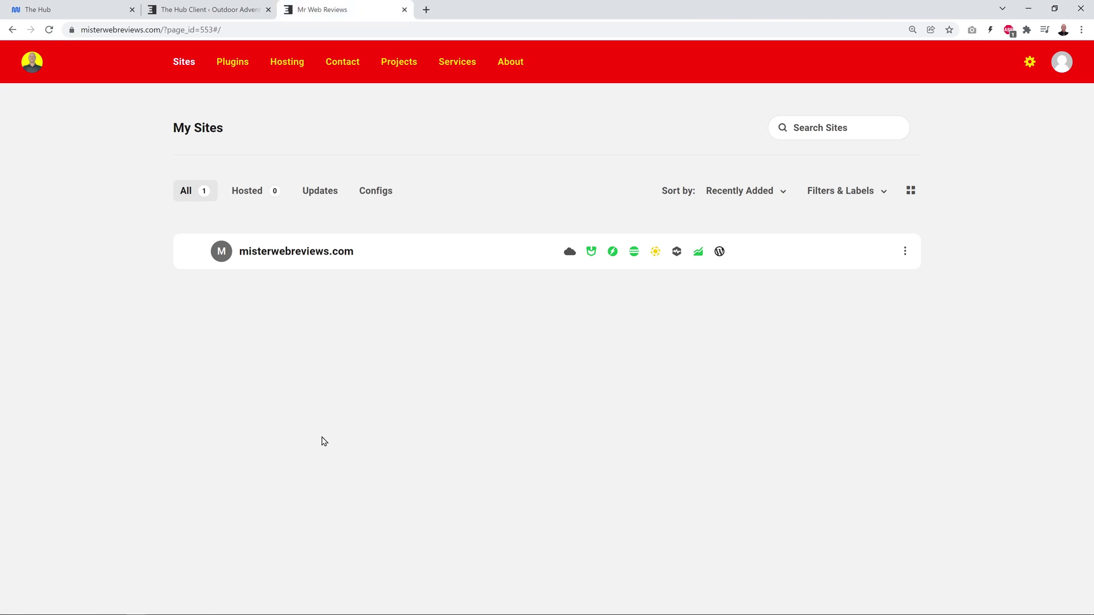
Review The Hub Client's Integrations and Reset Settings, then return to The Hub's White Label page.
left_click(212, 9)
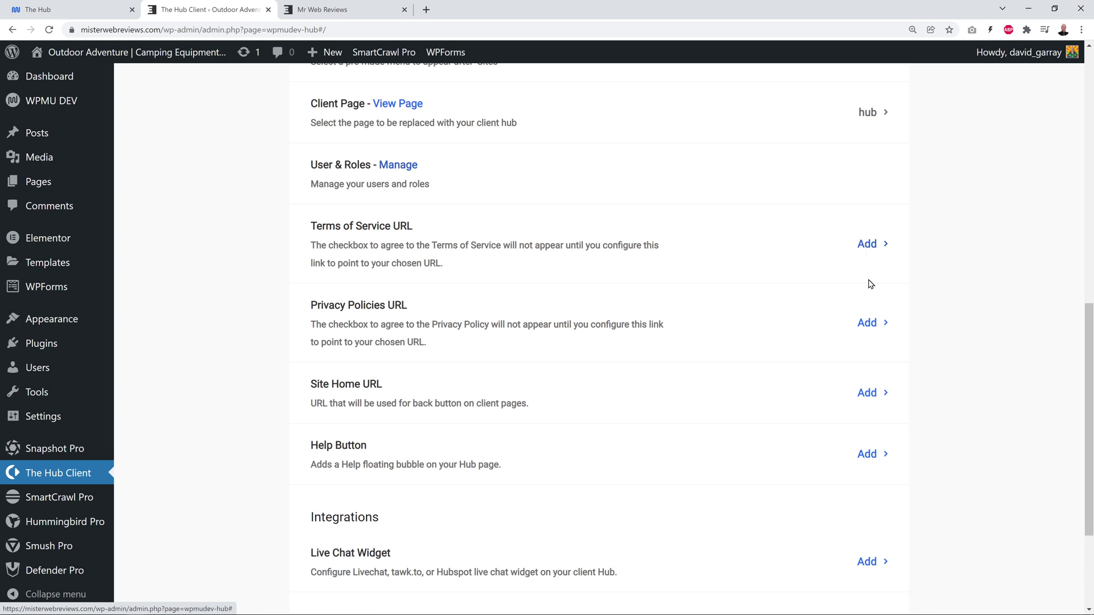
scroll(874, 325, "down", 1)
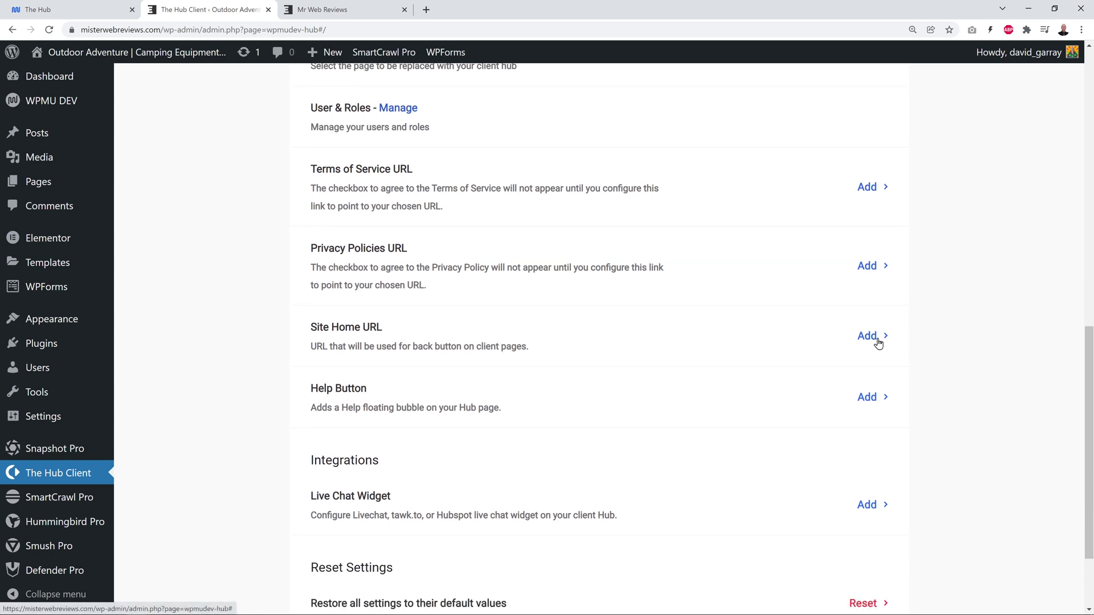
scroll(971, 354, "down", 2)
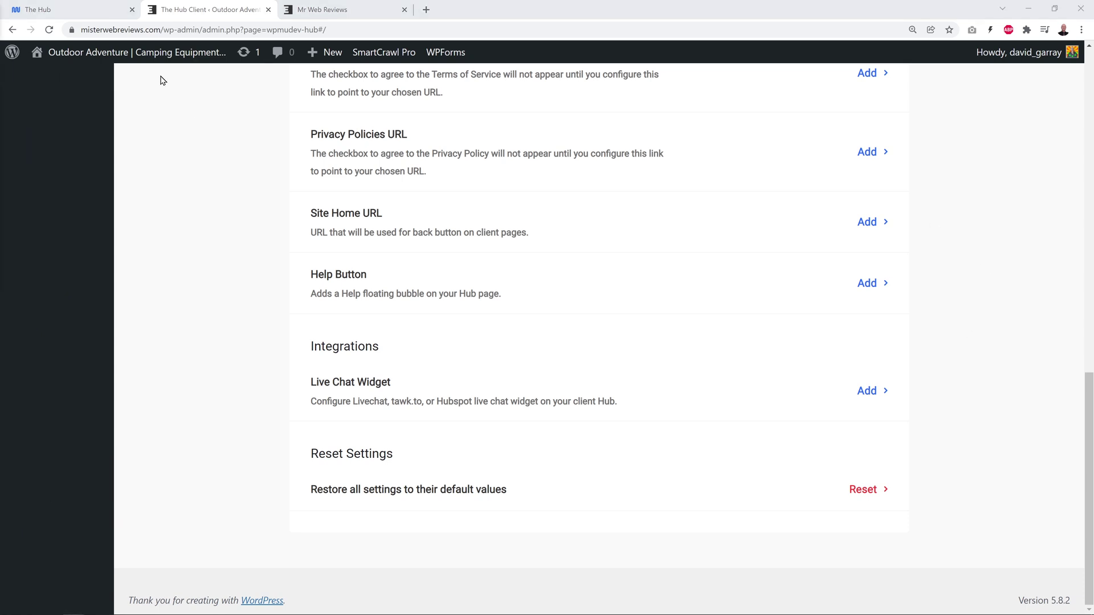
left_click(95, 13)
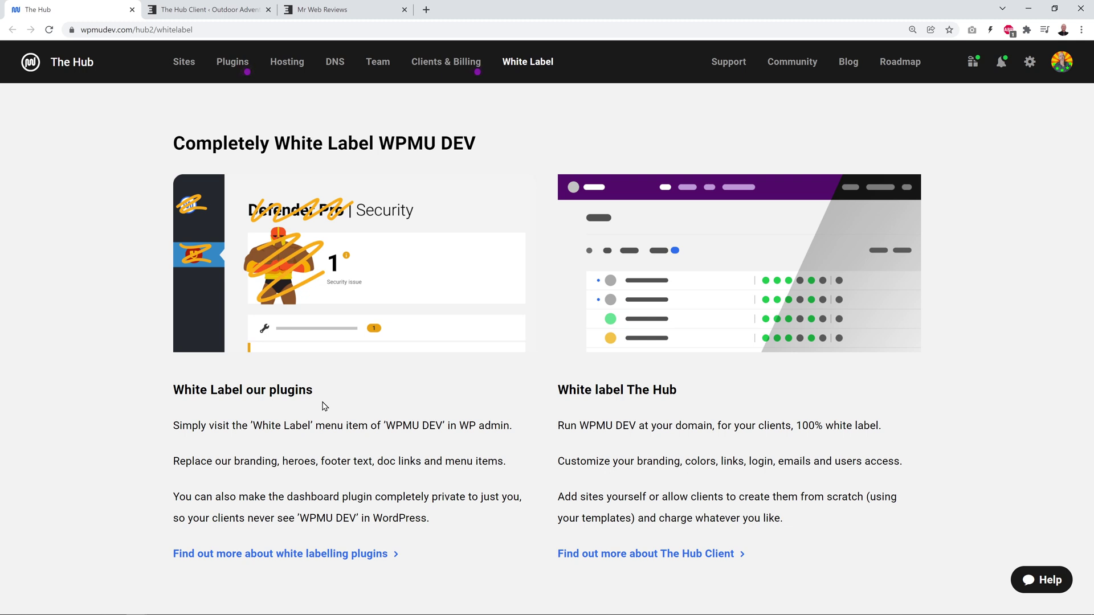
Open the 'Find out more about white labelling plugins' guide.
left_click(336, 558)
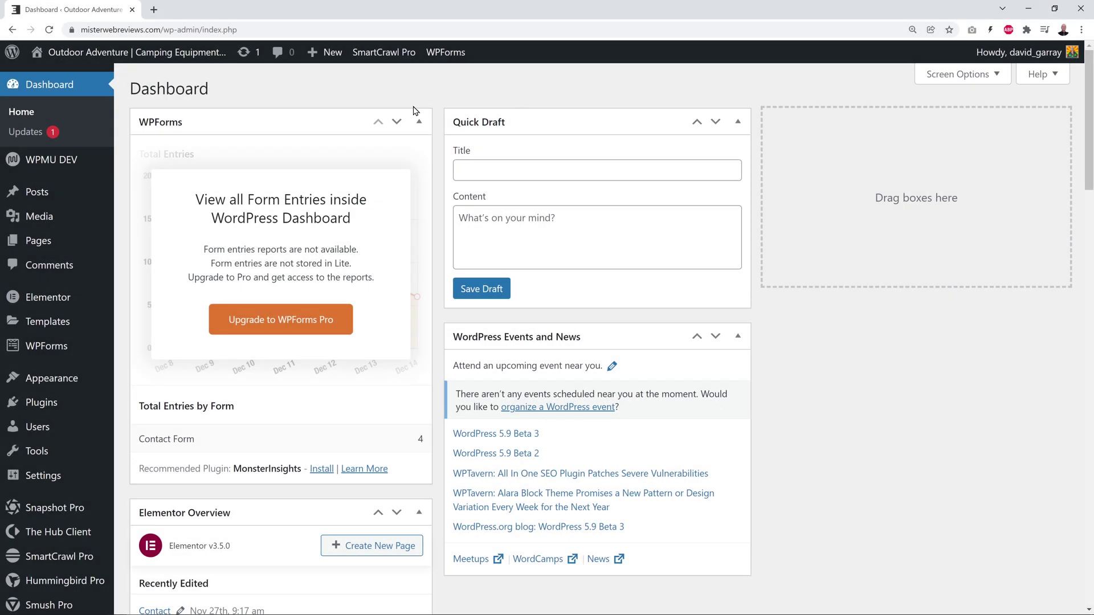
Install and activate Branda Pro from the WPMU DEV Plugins list.
mouse_move(72, 167)
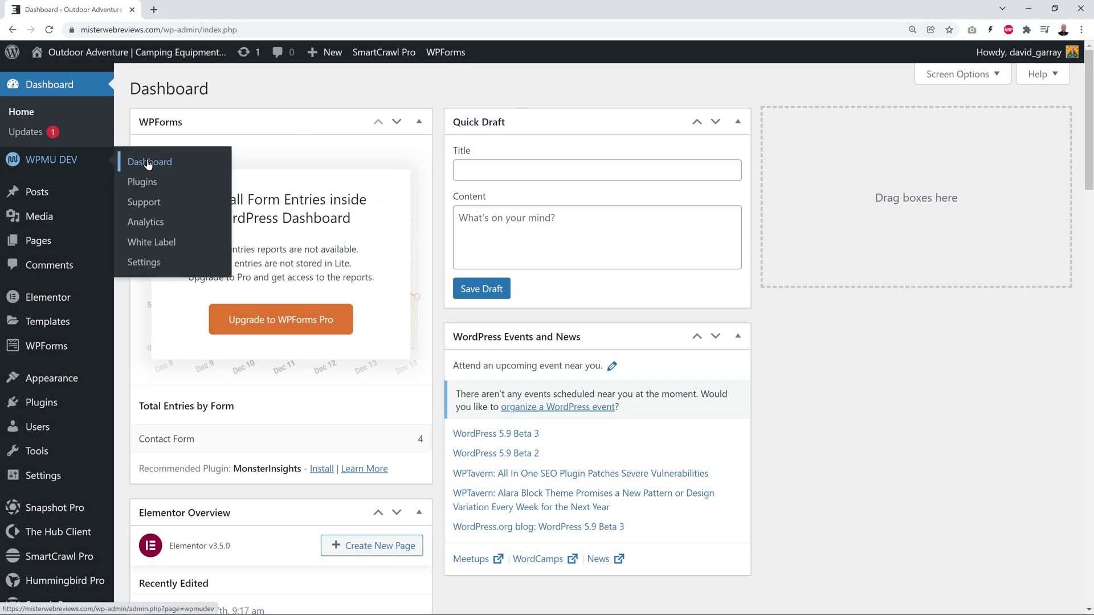
left_click(149, 186)
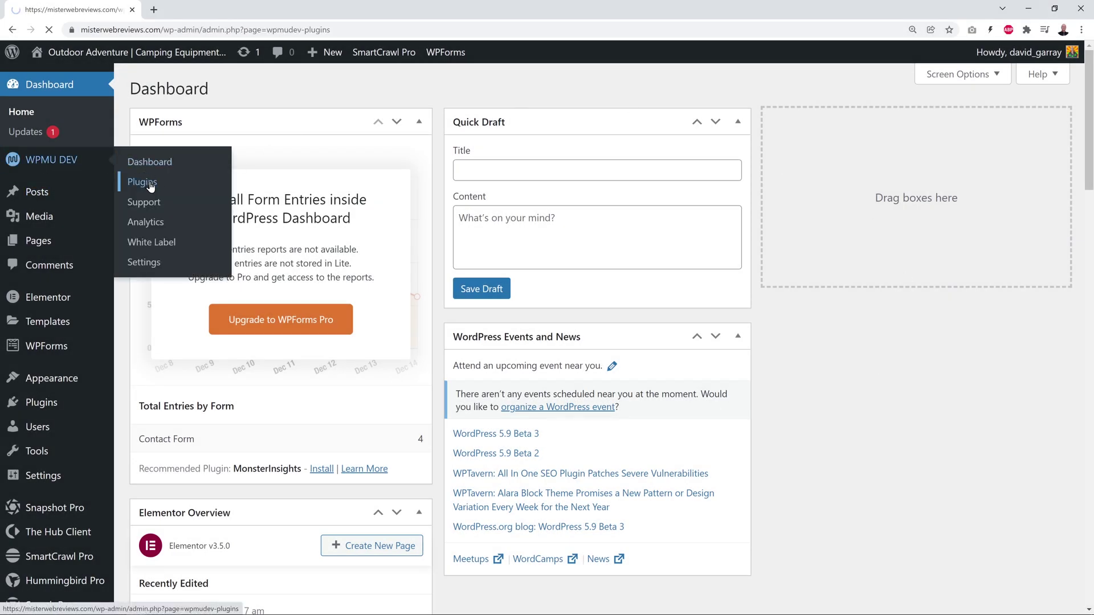
scroll(279, 371, "down", 8)
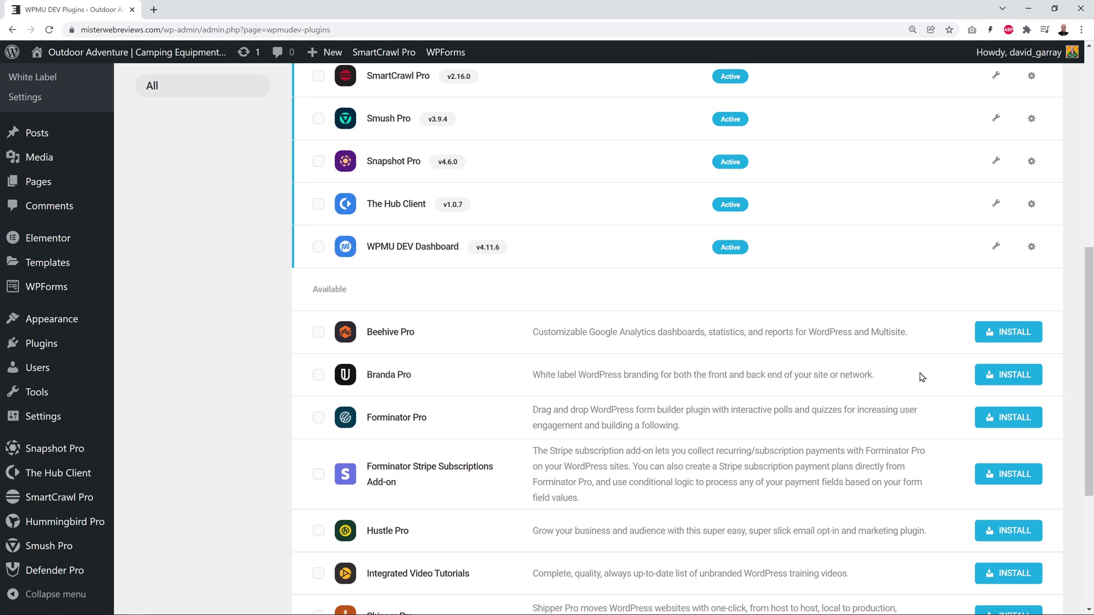
left_click(1012, 379)
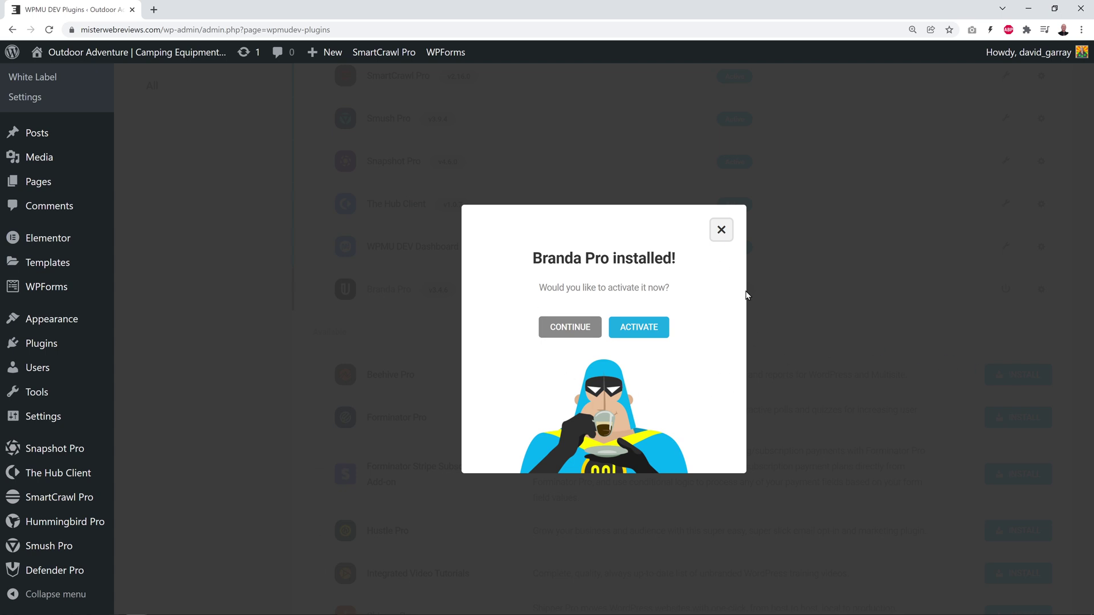
left_click(651, 336)
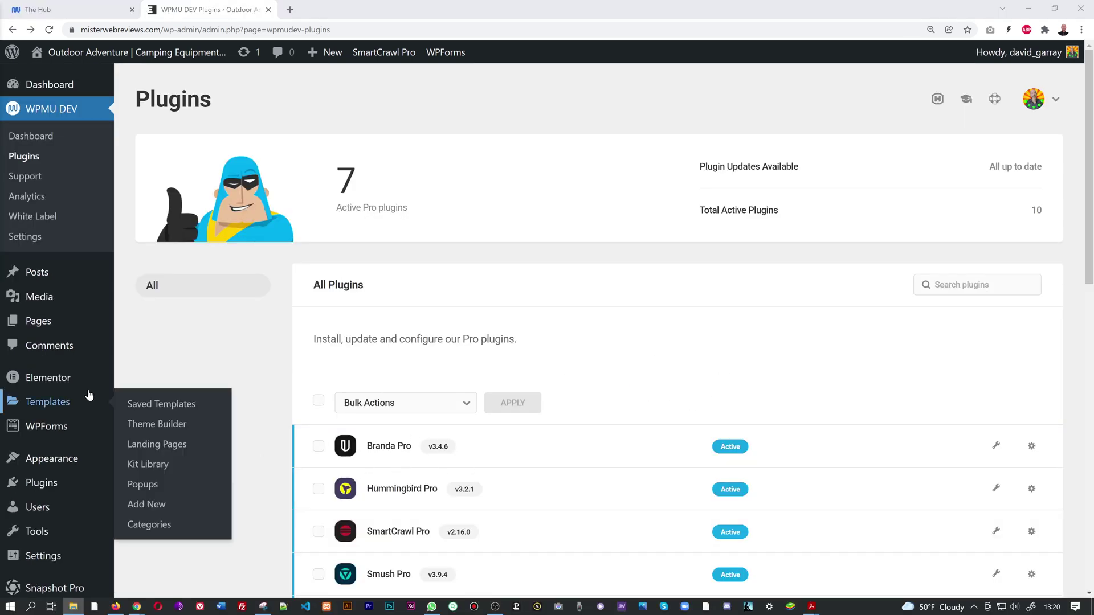
Open the Branda Pro dashboard, showing 0 of 28 modules active.
scroll(80, 402, "down", 3)
scroll(80, 402, "down", 1)
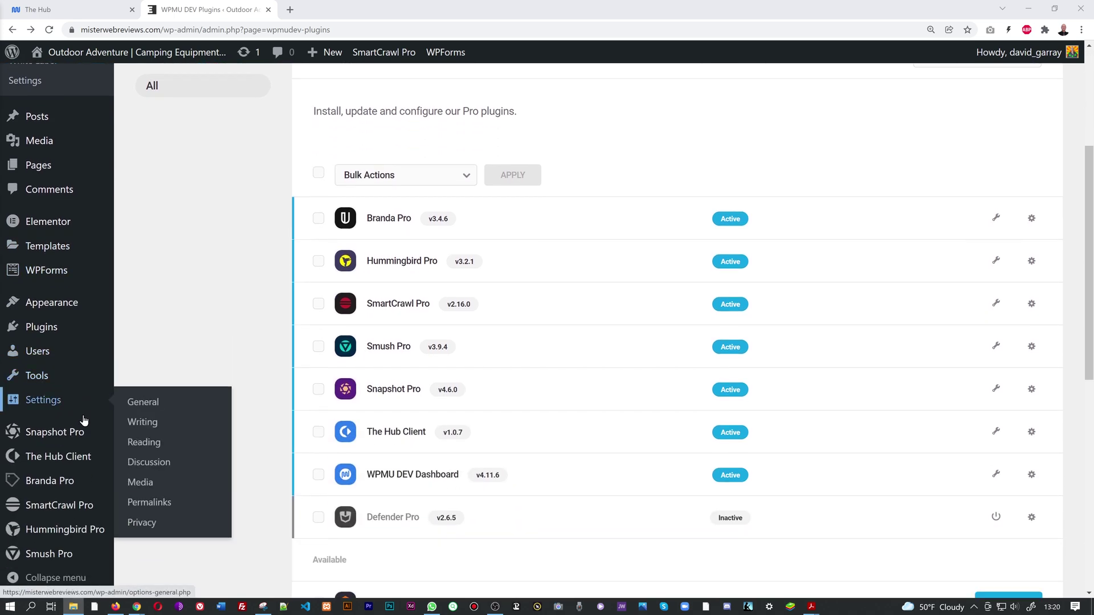
mouse_move(57, 491)
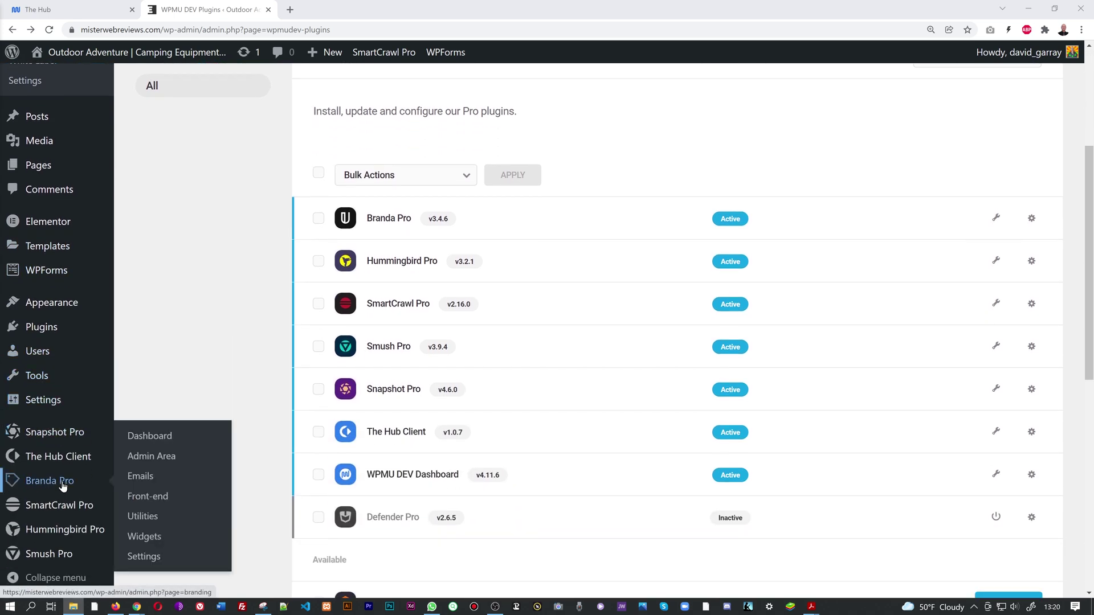
left_click(56, 484)
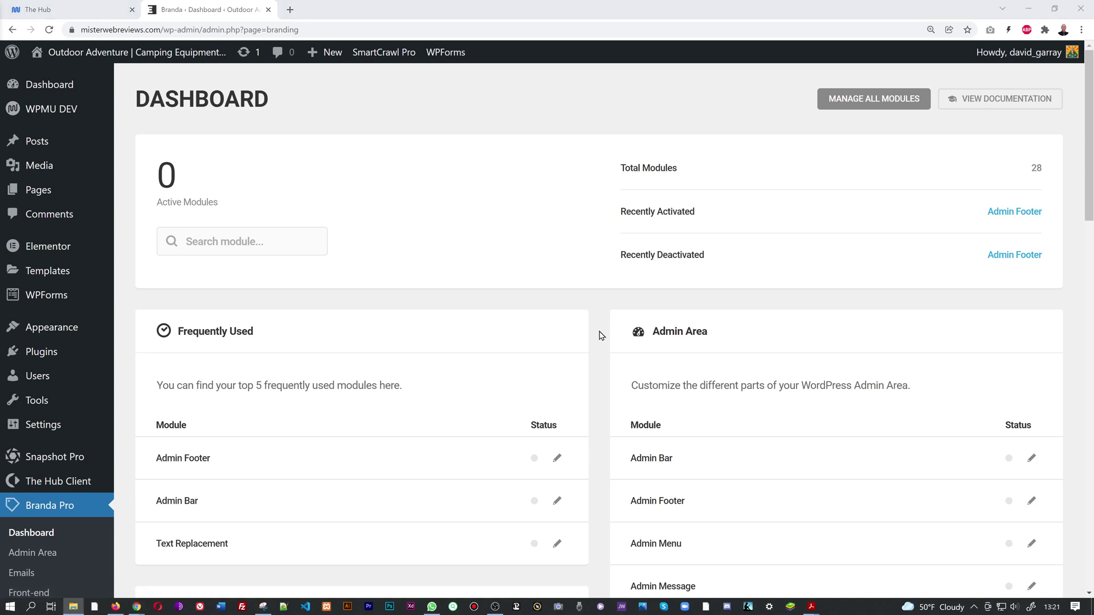
Scroll through Branda's module cards, Admin Area to Import/Export, then back to Frequently Used.
scroll(601, 335, "down", 3)
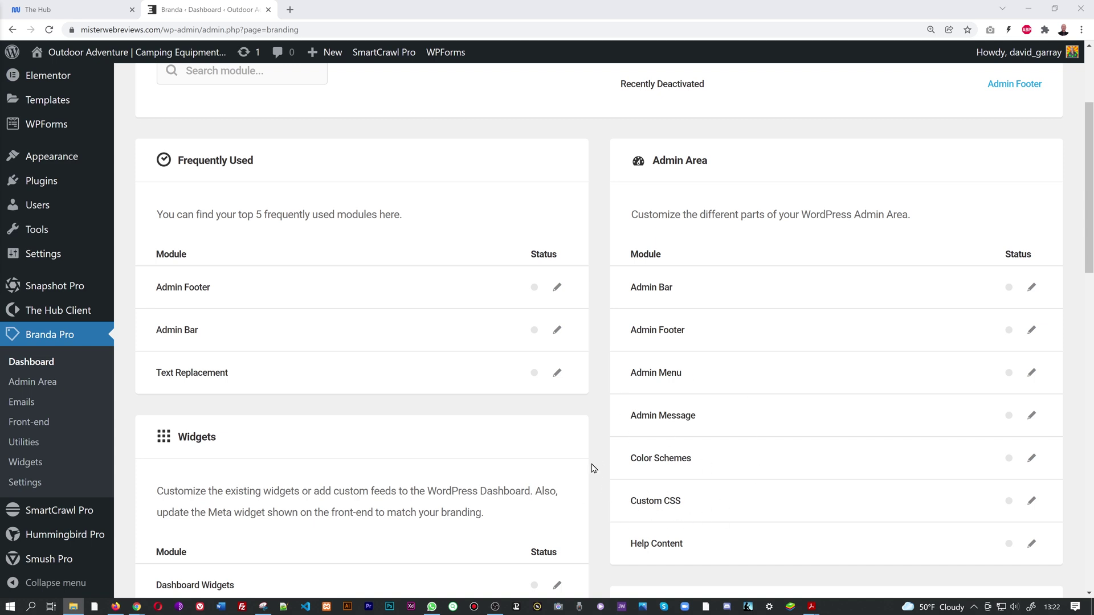
scroll(595, 473, "down", 4)
scroll(596, 464, "down", 2)
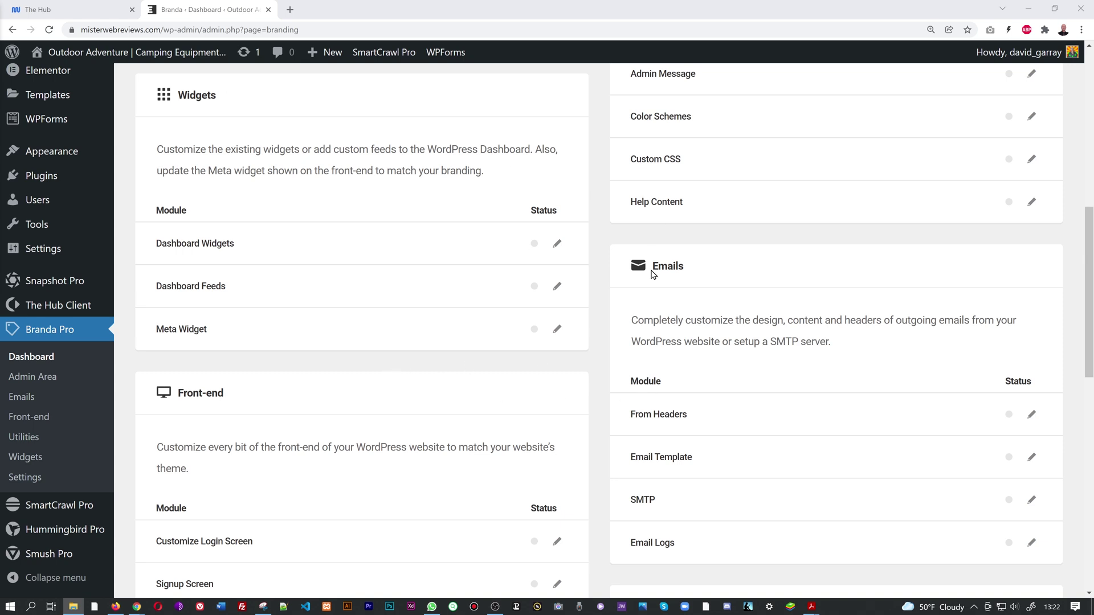
scroll(570, 387, "down", 4)
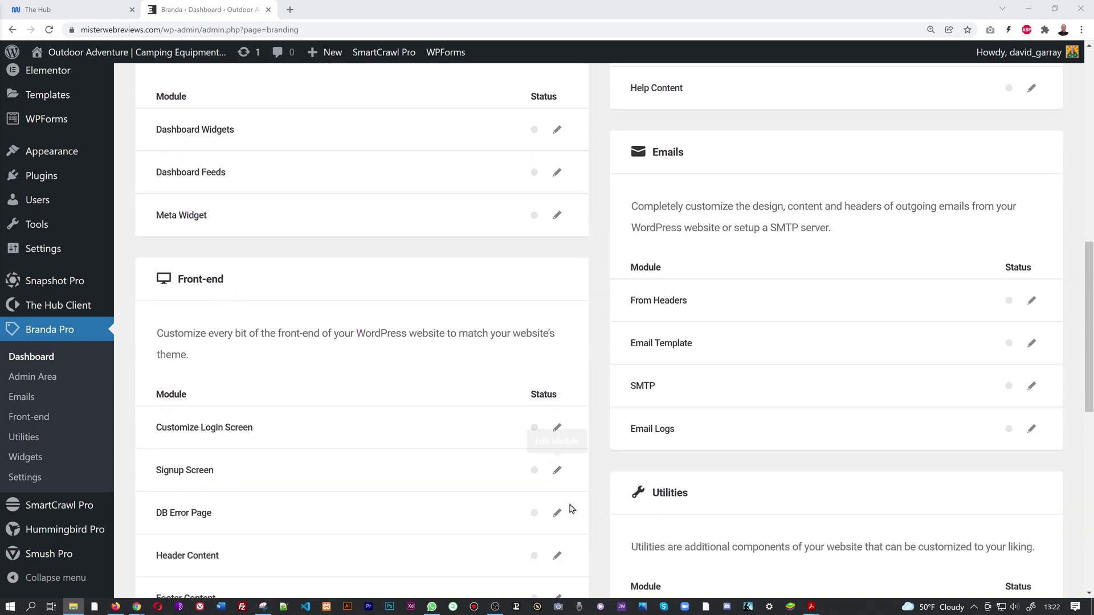
scroll(554, 507, "down", 2)
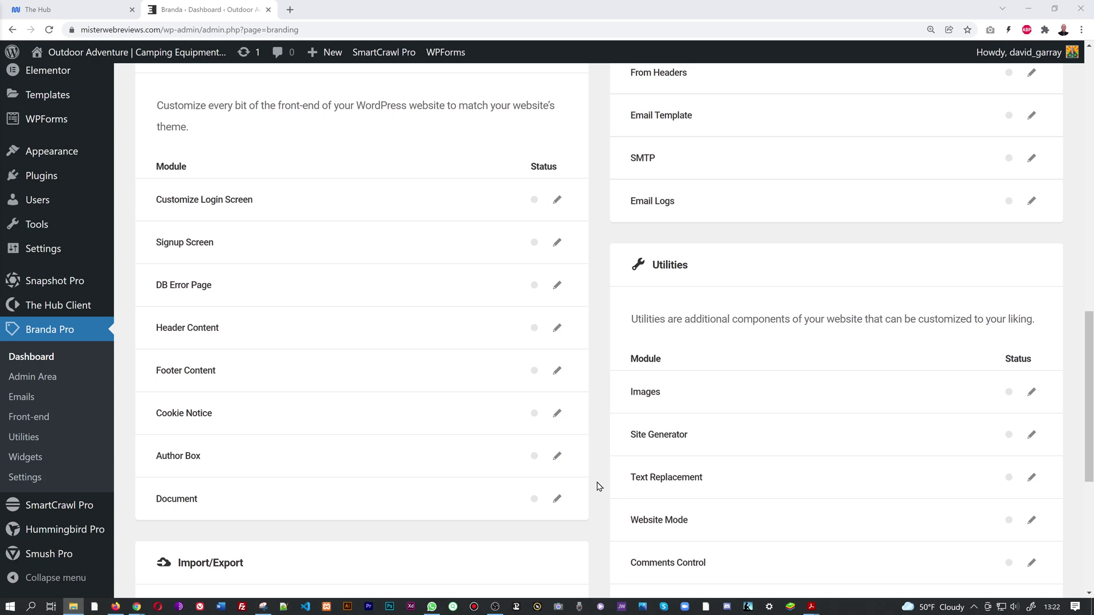
scroll(598, 486, "up", 15)
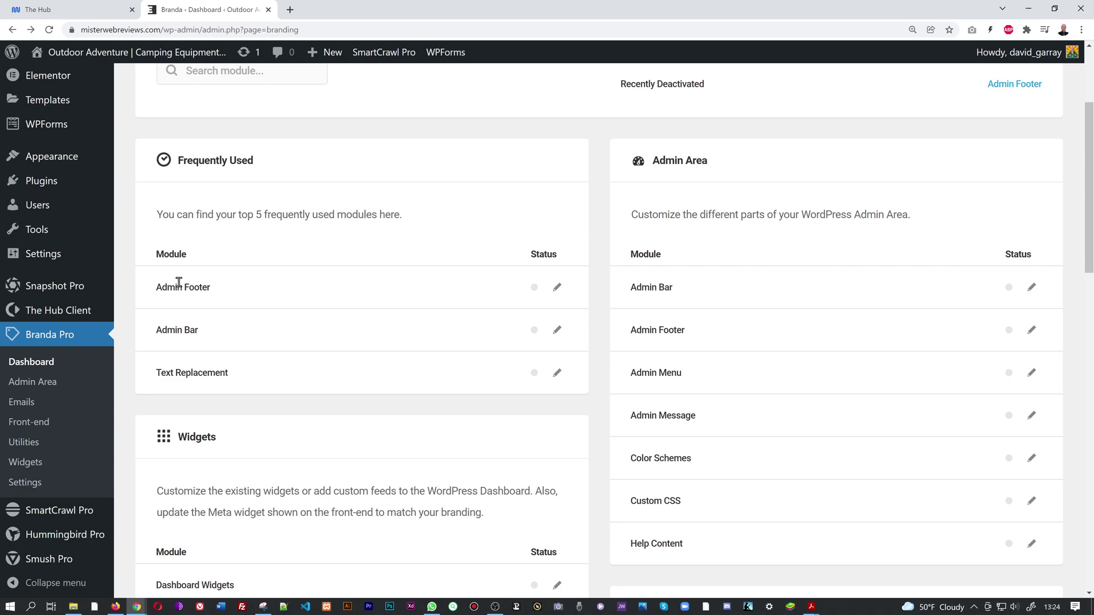
left_click_drag(1088, 193, 1088, 581)
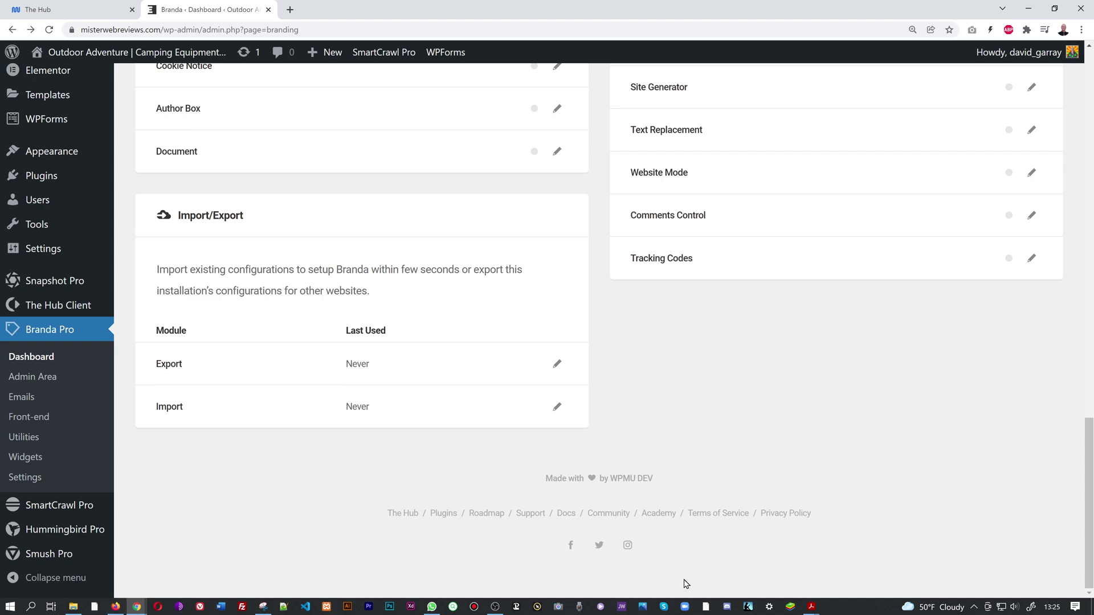
left_click_drag(1088, 513, 1088, 221)
scroll(1063, 251, "up", 2)
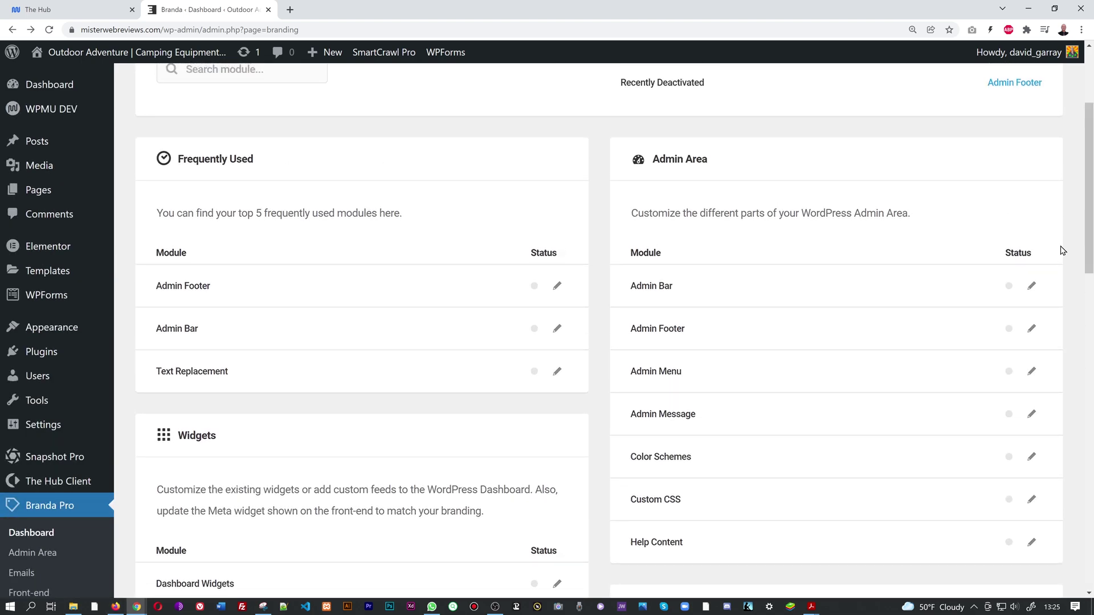
Activate the Admin Footer module and review its default 'Thank you for creating with WordPress' text.
left_click(557, 285)
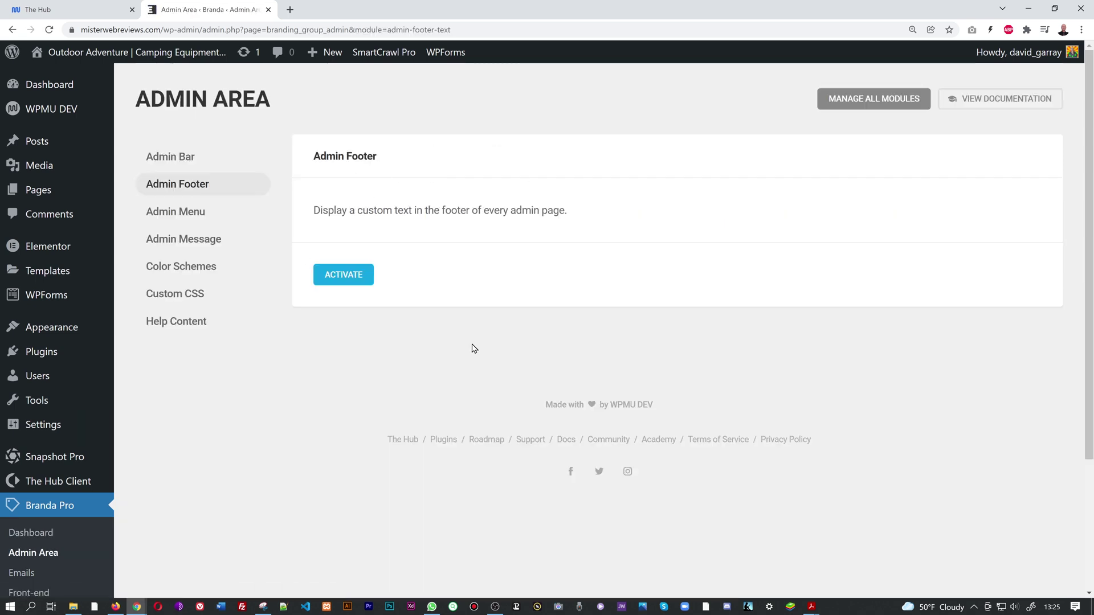
left_click(361, 285)
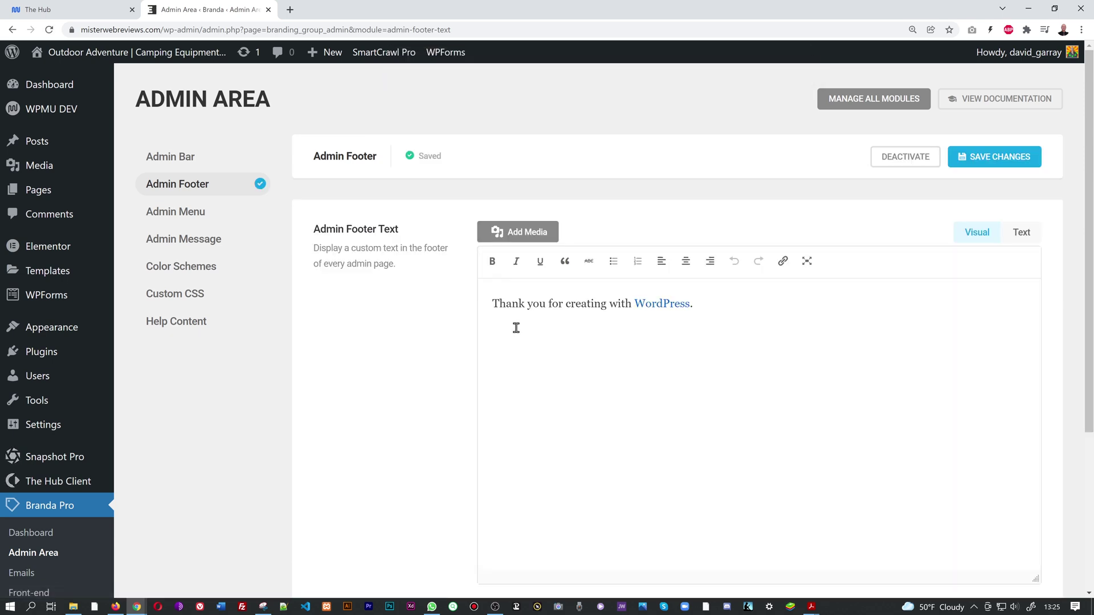
left_click_drag(493, 305, 716, 312)
left_click(708, 327)
left_click_drag(1090, 221, 1090, 376)
left_click_drag(128, 586, 337, 578)
left_click(339, 579)
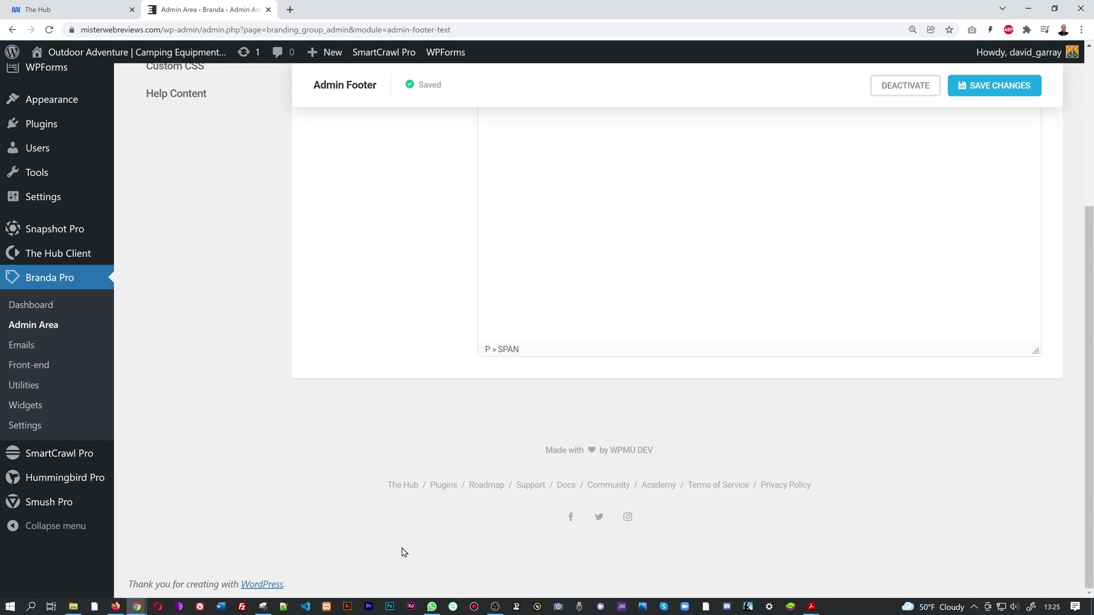
Save the Admin Footer settings and return to the Branda dashboard showing 1 active module.
scroll(449, 567, "up", 3)
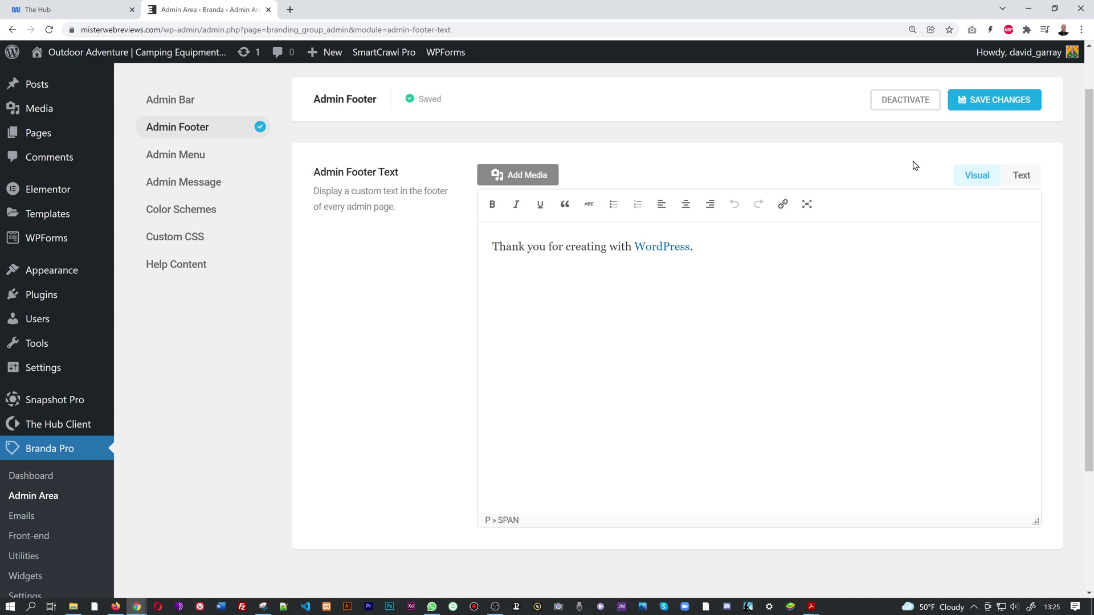
left_click(975, 102)
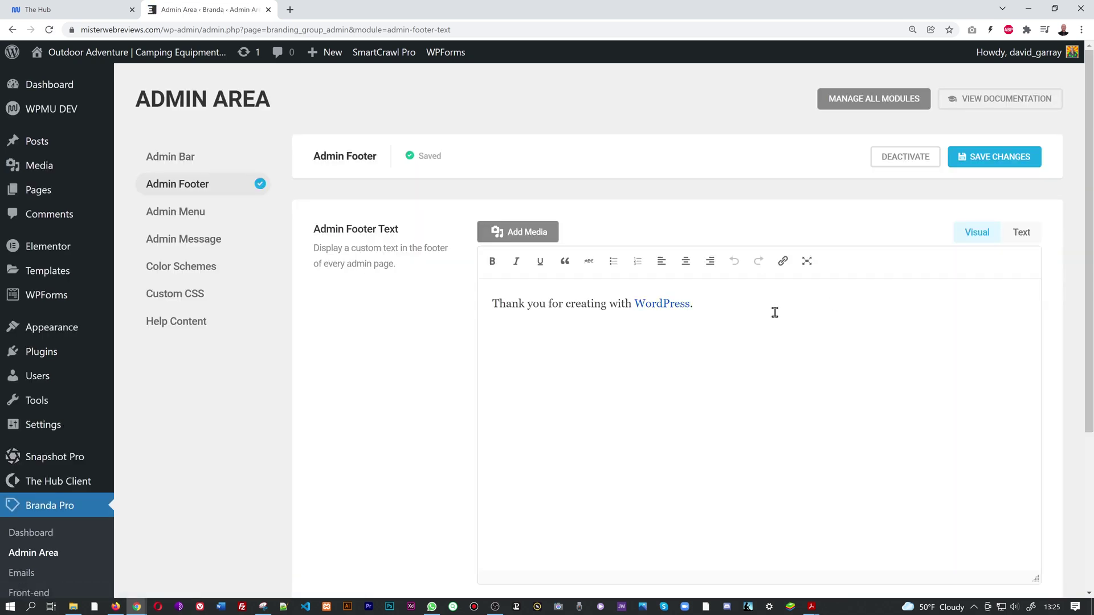
left_click(40, 536)
scroll(586, 296, "down", 3)
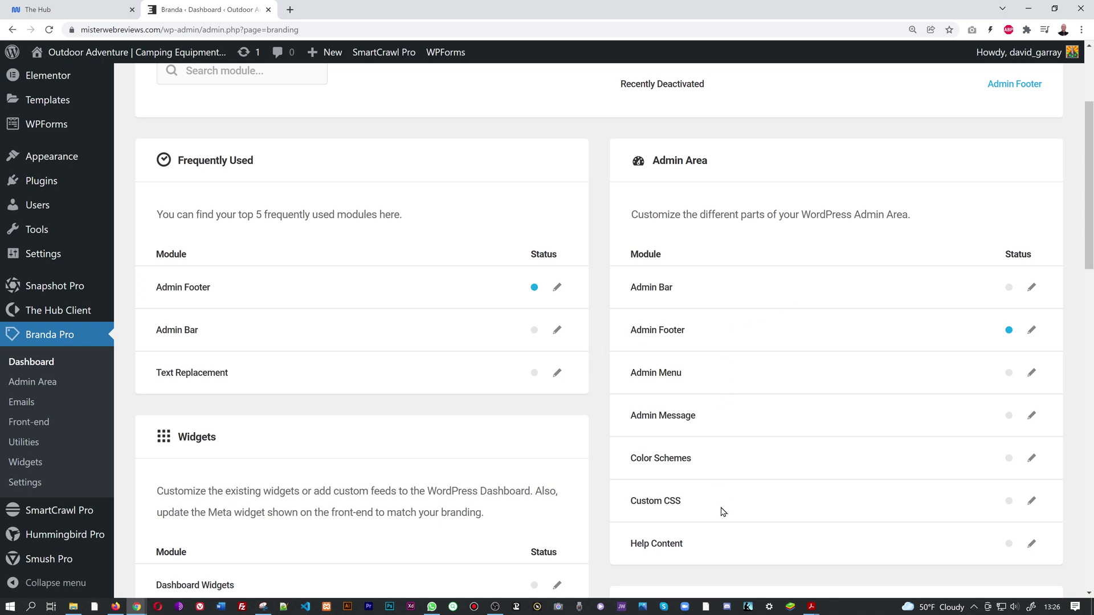
key("super+e")
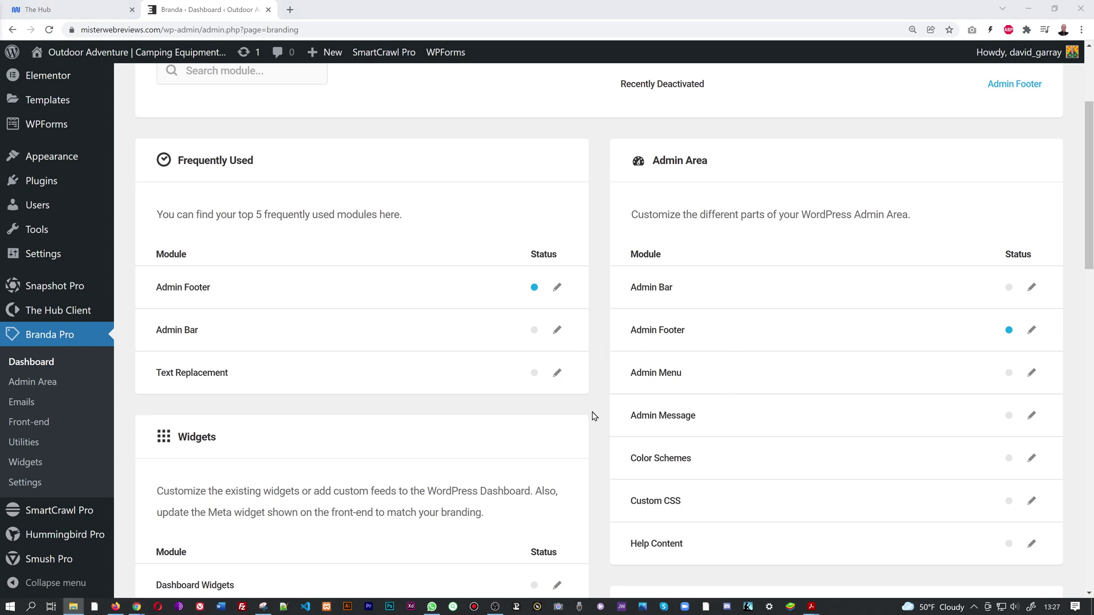
left_click(102, 16)
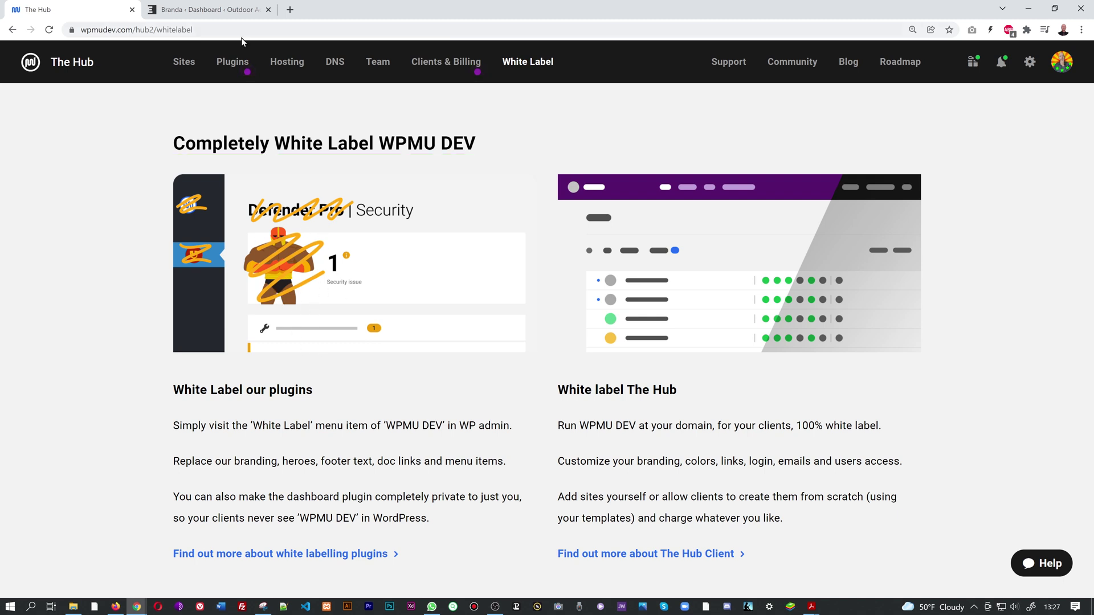
left_click(214, 10)
scroll(372, 318, "up", 3)
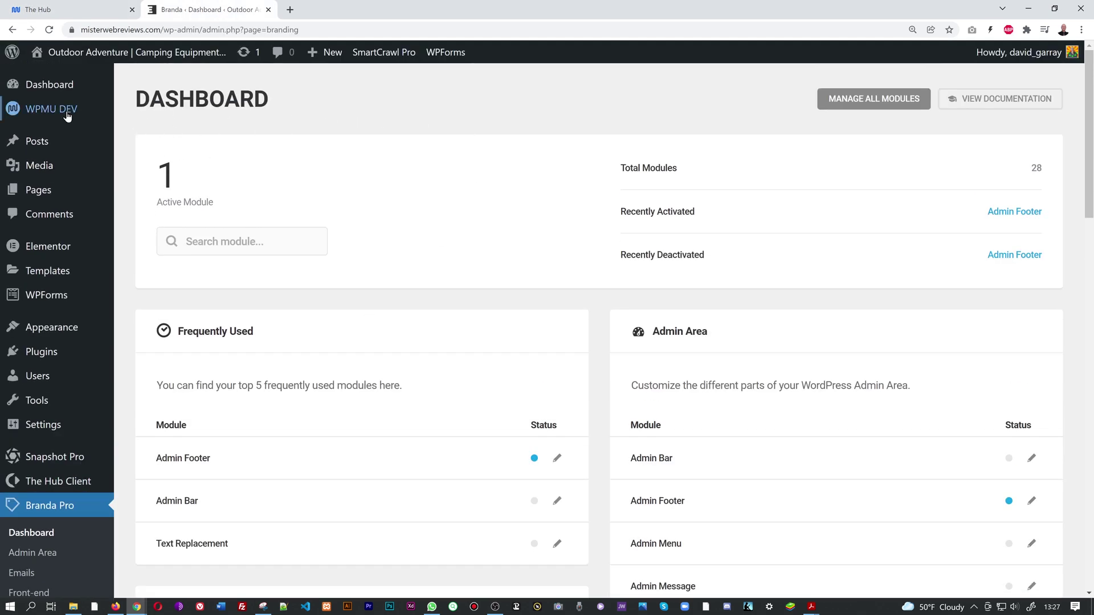
Set Plugin Labels to Custom on the WPMU DEV White Label page.
mouse_move(56, 112)
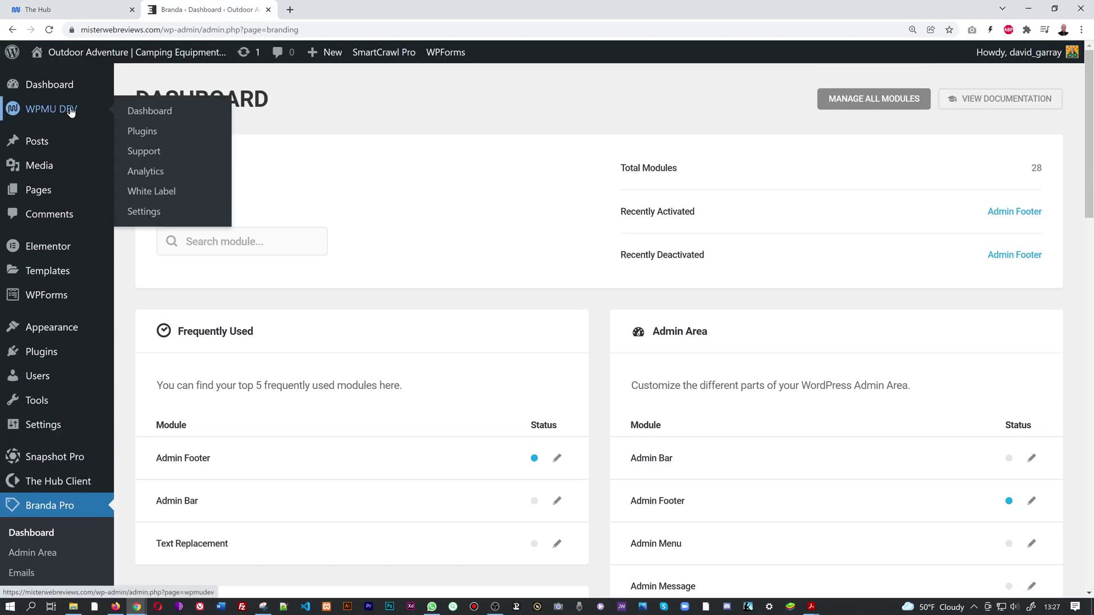
left_click(163, 194)
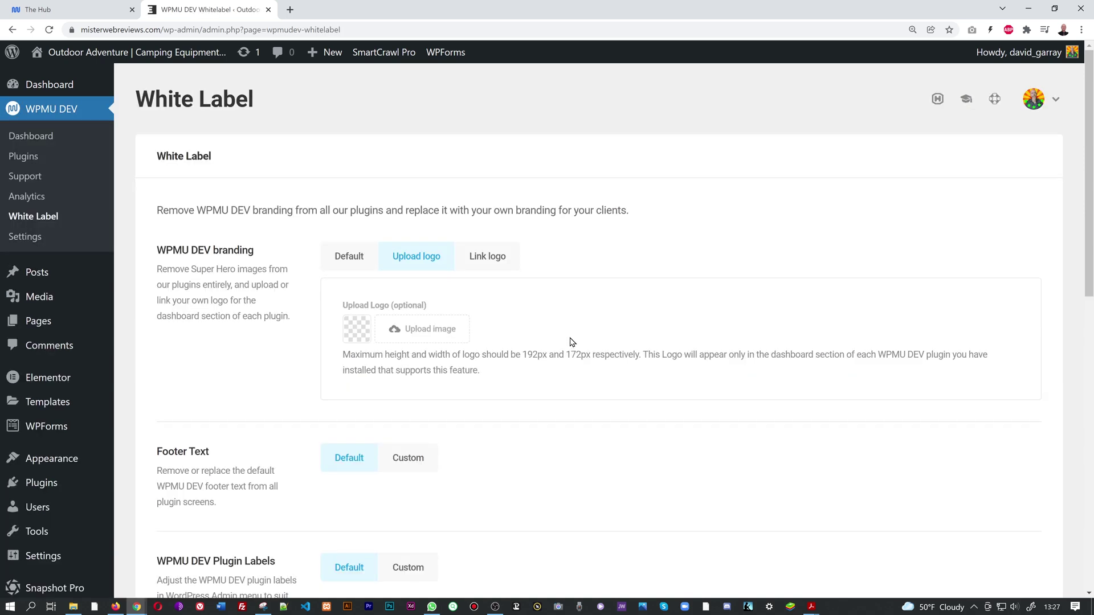
scroll(573, 339, "down", 7)
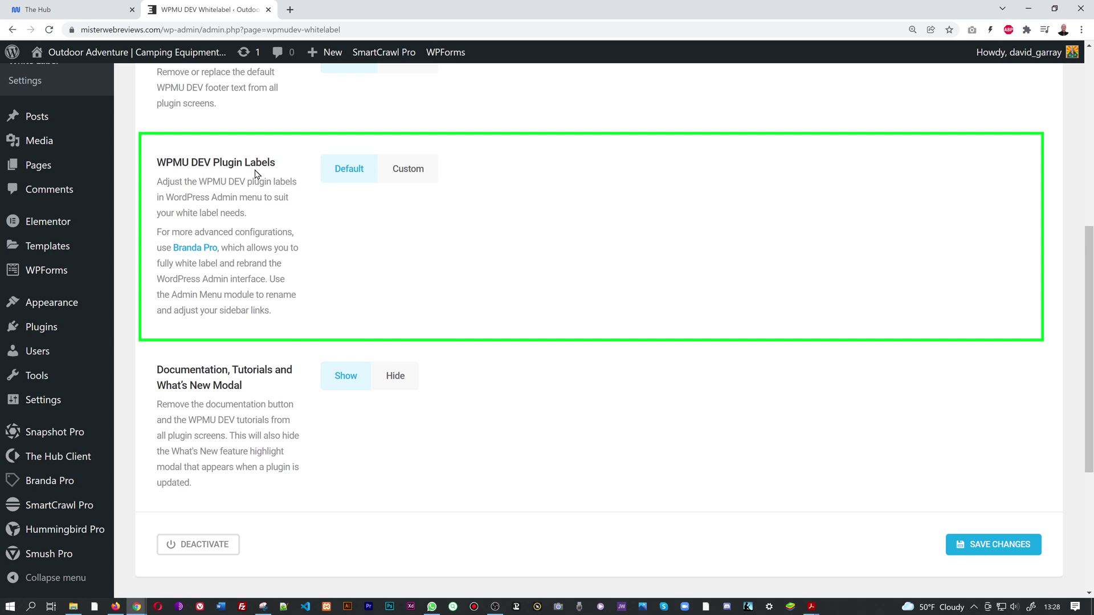
left_click(406, 171)
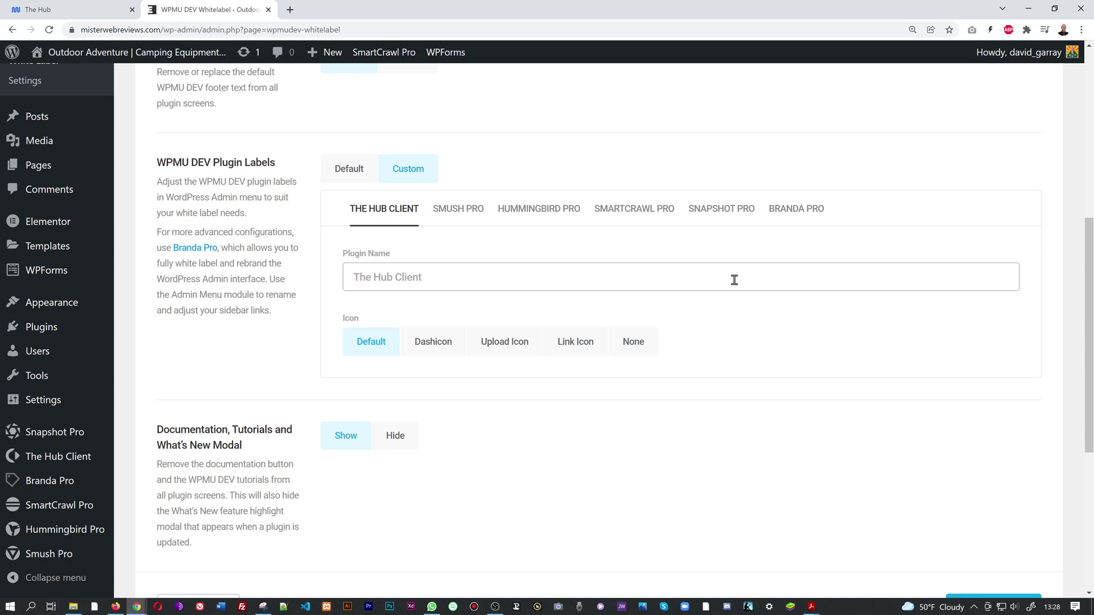
Enter 'Mr Web Reviews' as Branda Pro's plugin name.
left_click(805, 215)
left_click(663, 276)
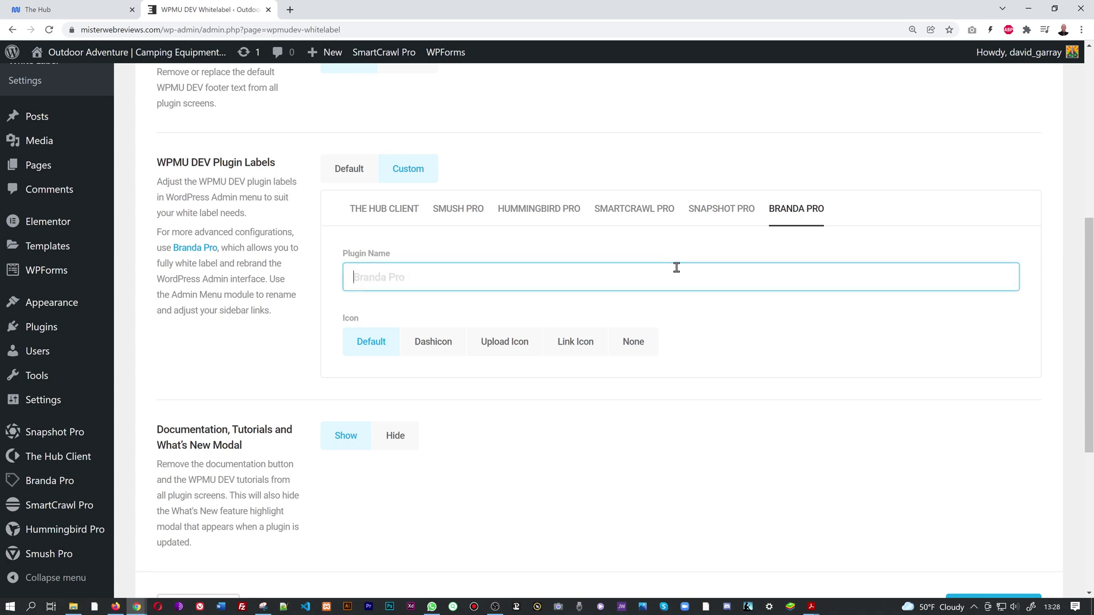
type("Mr Web Review")
left_click(740, 314)
scroll(786, 336, "up", 1)
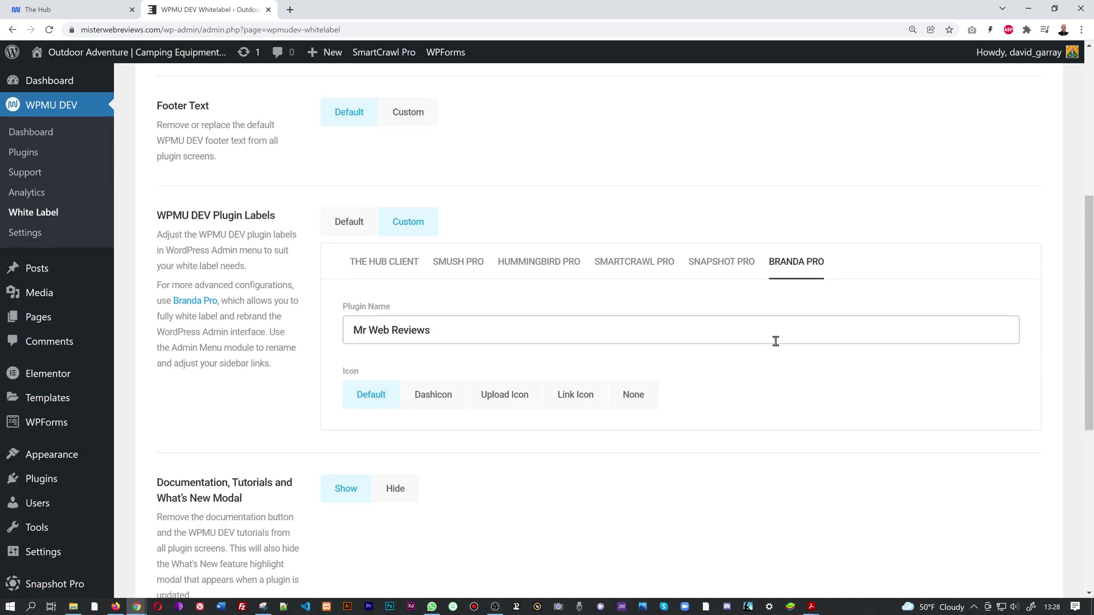
scroll(774, 341, "down", 3)
Save the Mr Web Reviews plugin name change.
left_click(963, 490)
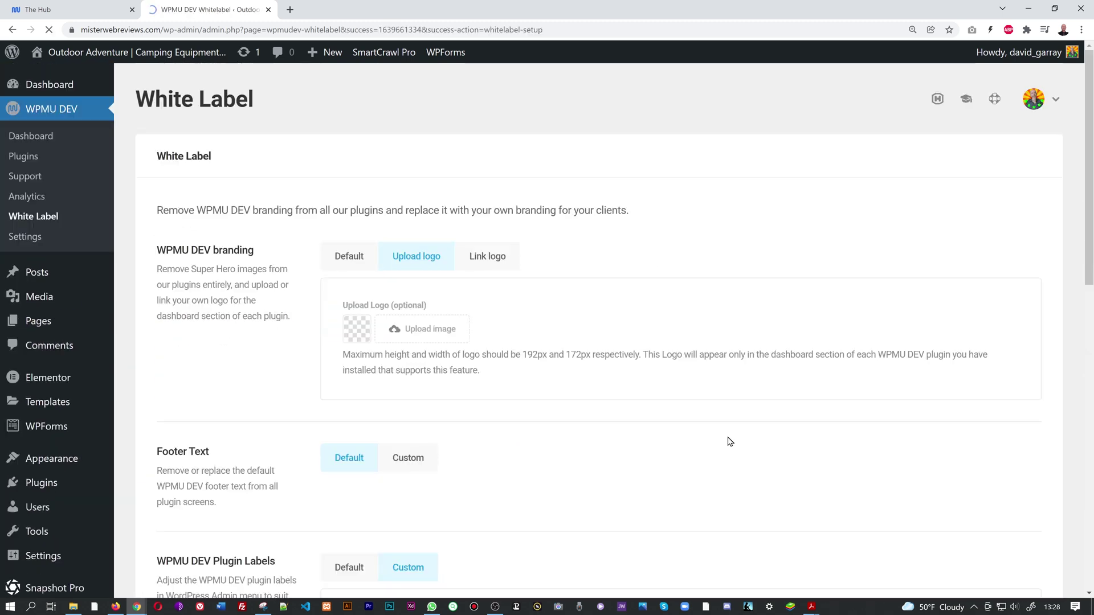
scroll(17, 393, "down", 3)
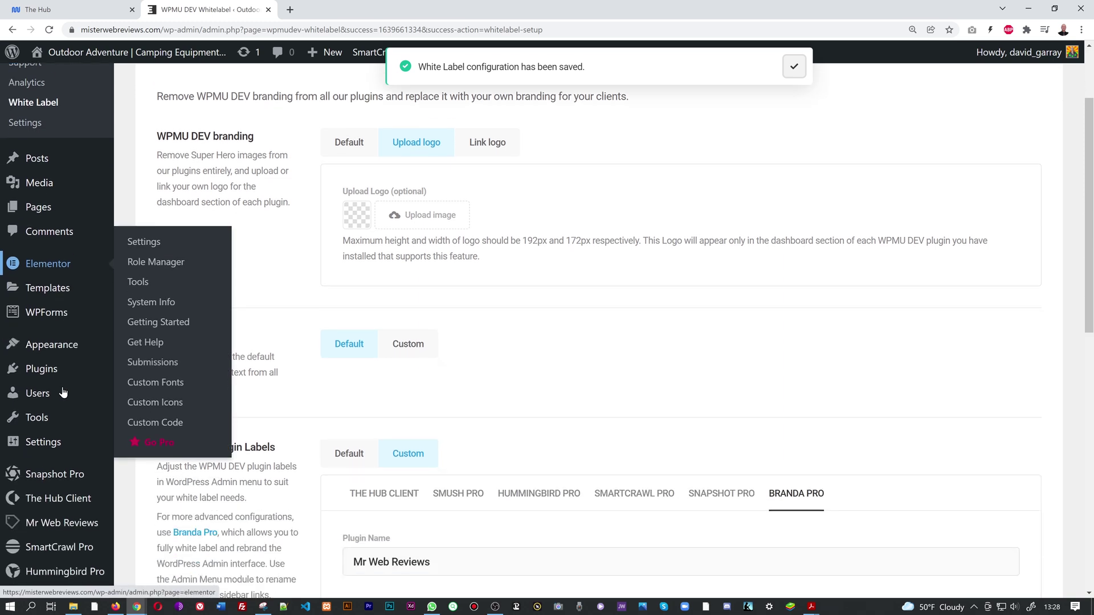
mouse_move(86, 490)
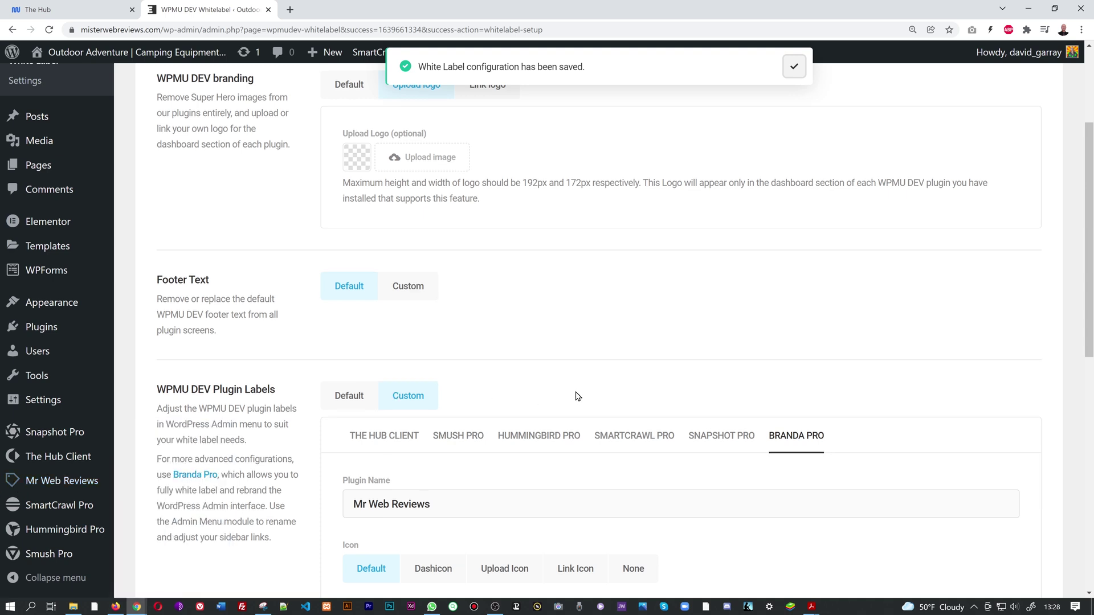
scroll(575, 394, "down", 2)
Set the menu icon to Dashicon and pick the paintbrush from the Admin Menu group.
left_click(435, 463)
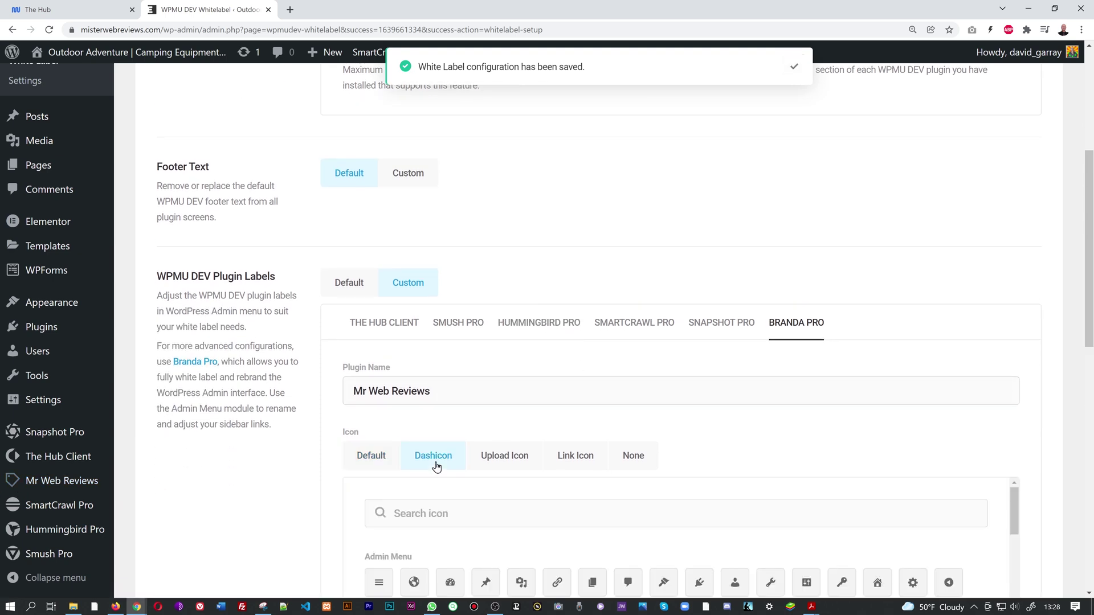
left_click(500, 463)
left_click(563, 463)
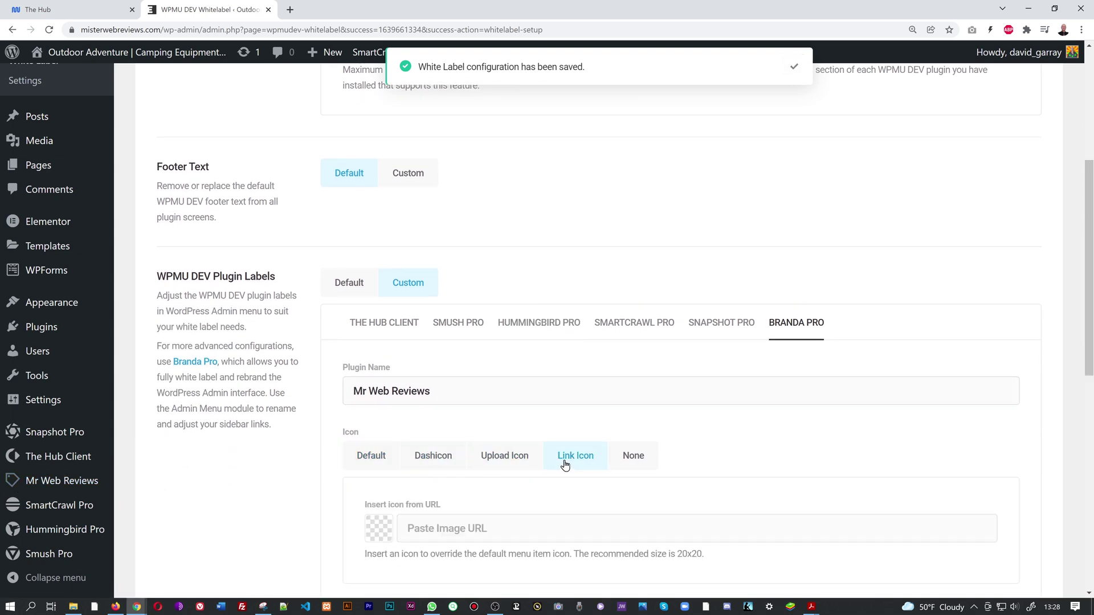
left_click(638, 461)
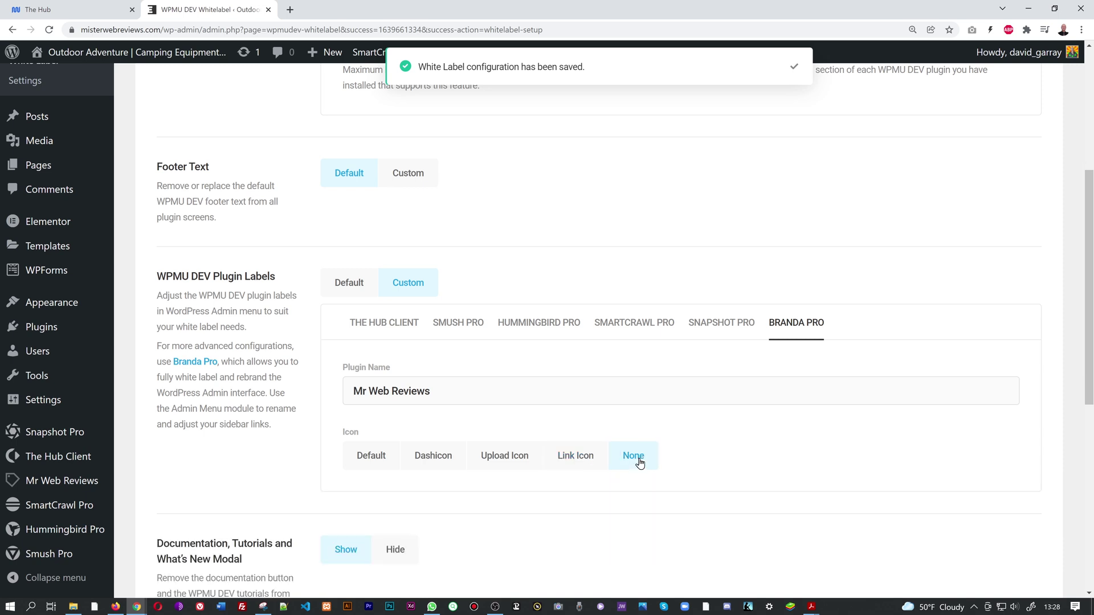
left_click(425, 462)
scroll(881, 404, "down", 2)
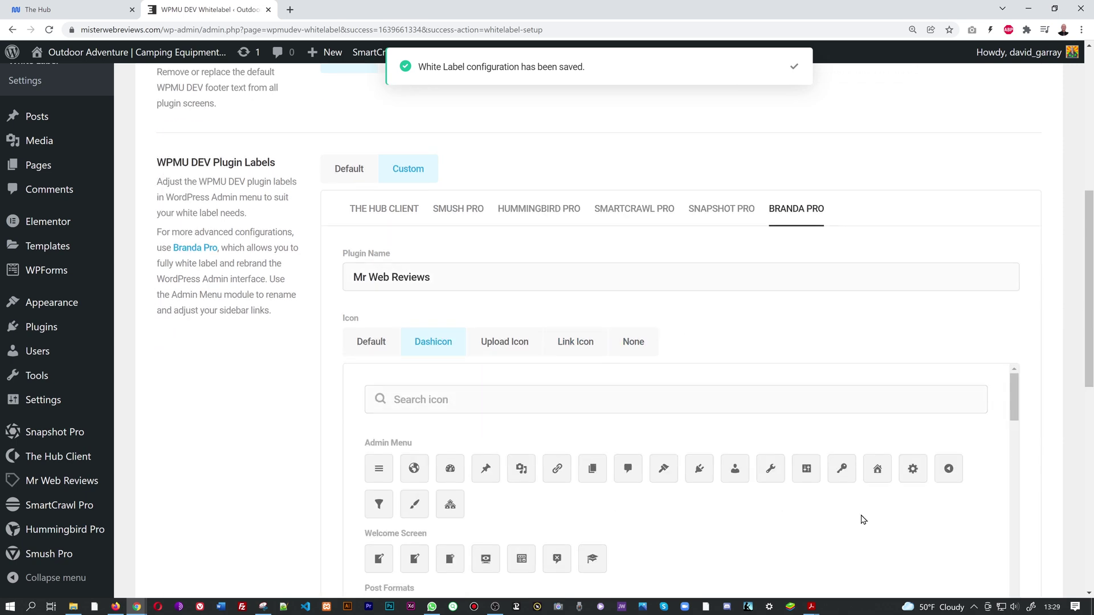
scroll(826, 513, "down", 2)
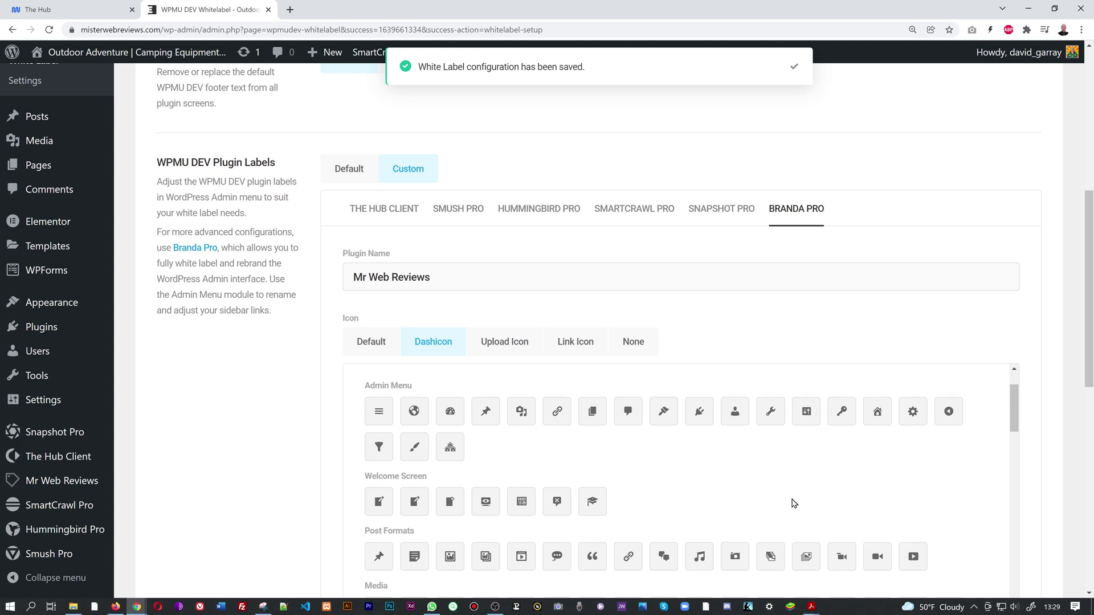
scroll(794, 504, "down", 1)
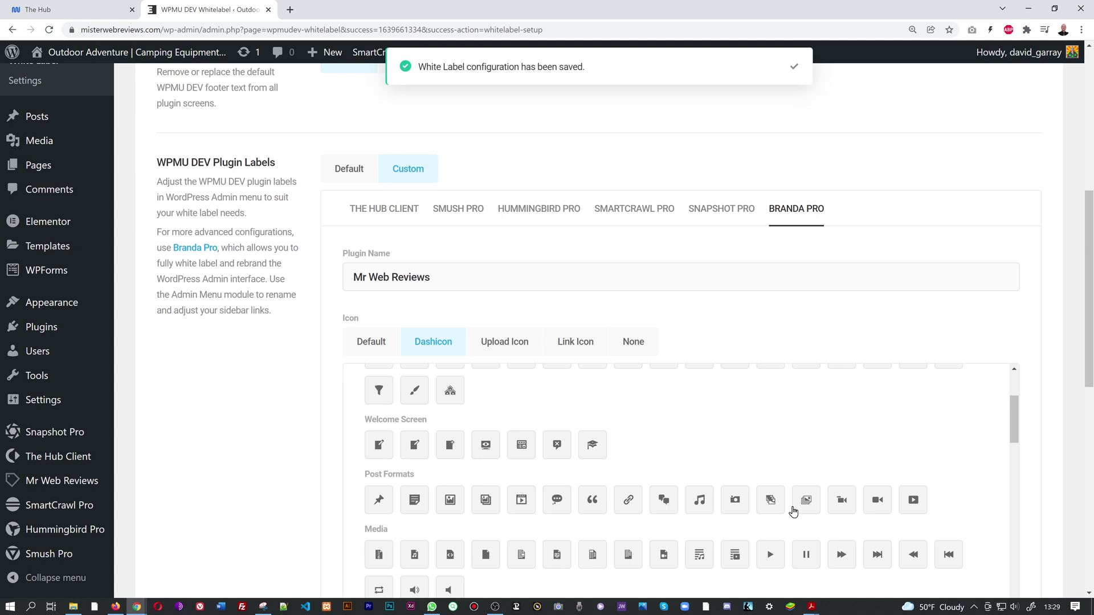
scroll(815, 504, "up", 1)
left_click(414, 450)
Save the white label settings with the paintbrush icon.
scroll(1051, 429, "down", 7)
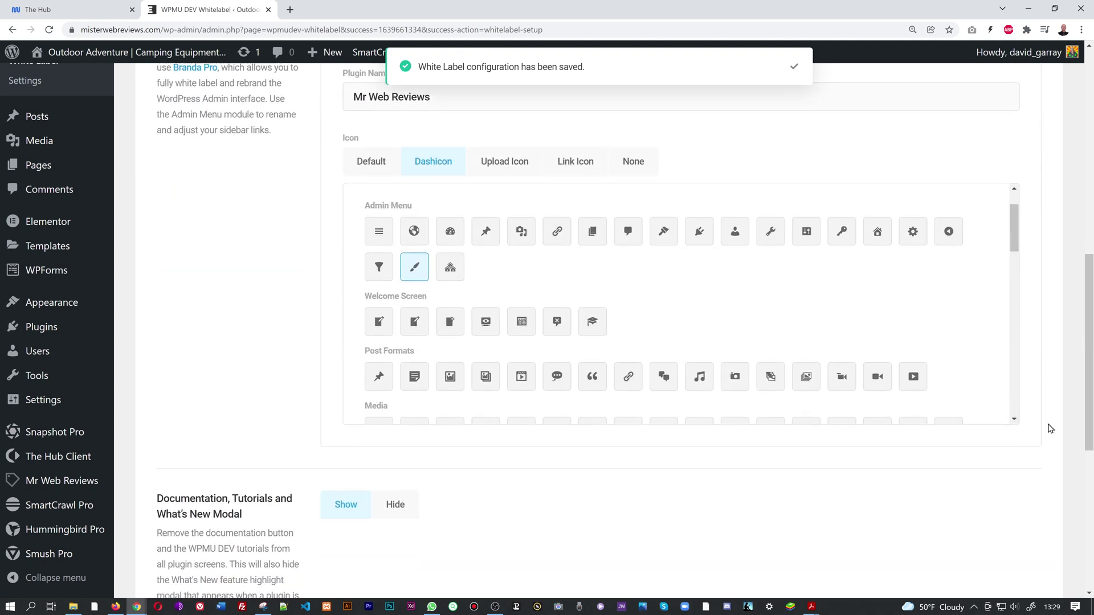
left_click(1022, 455)
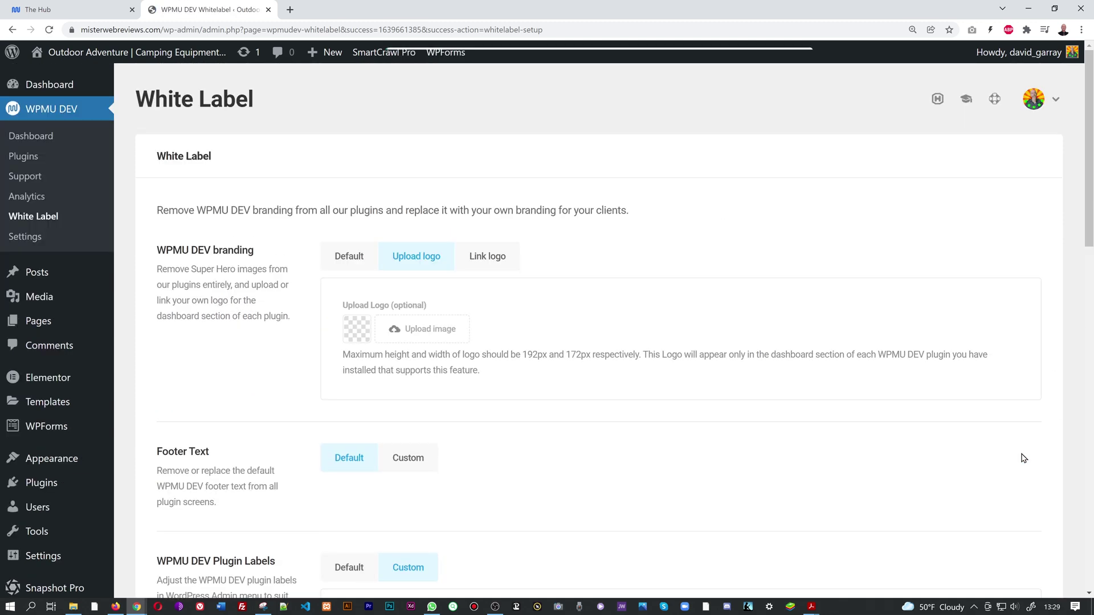
scroll(107, 405, "down", 3)
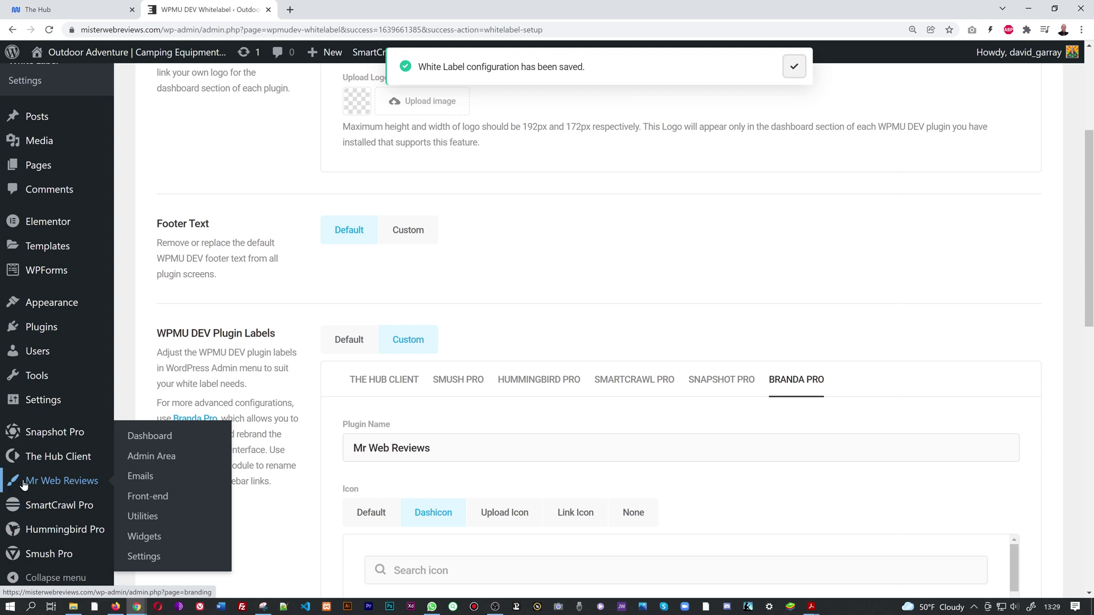
scroll(918, 392, "down", 1)
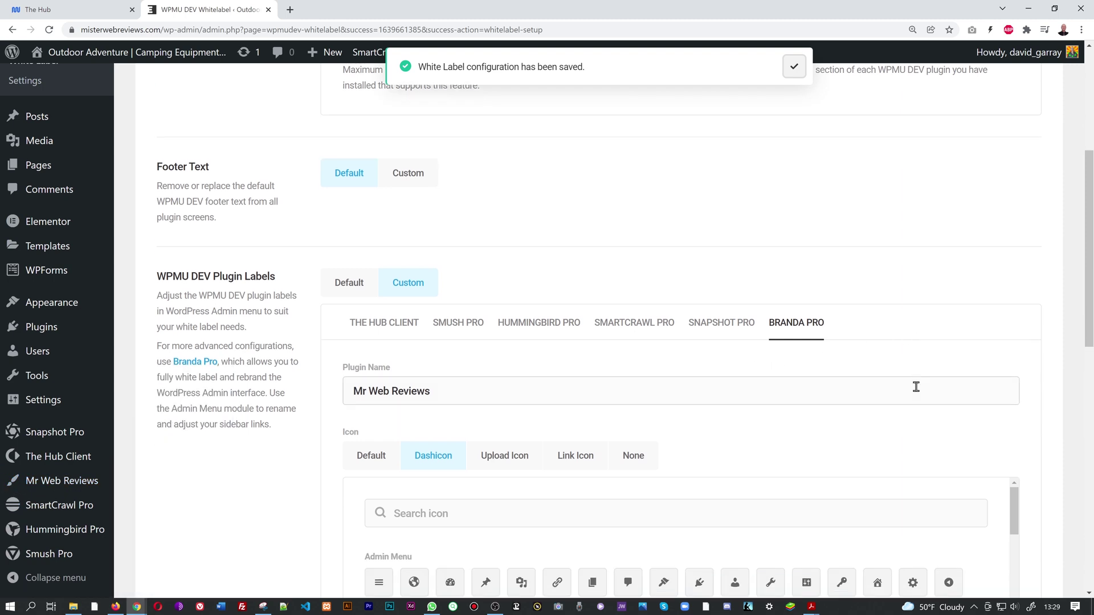